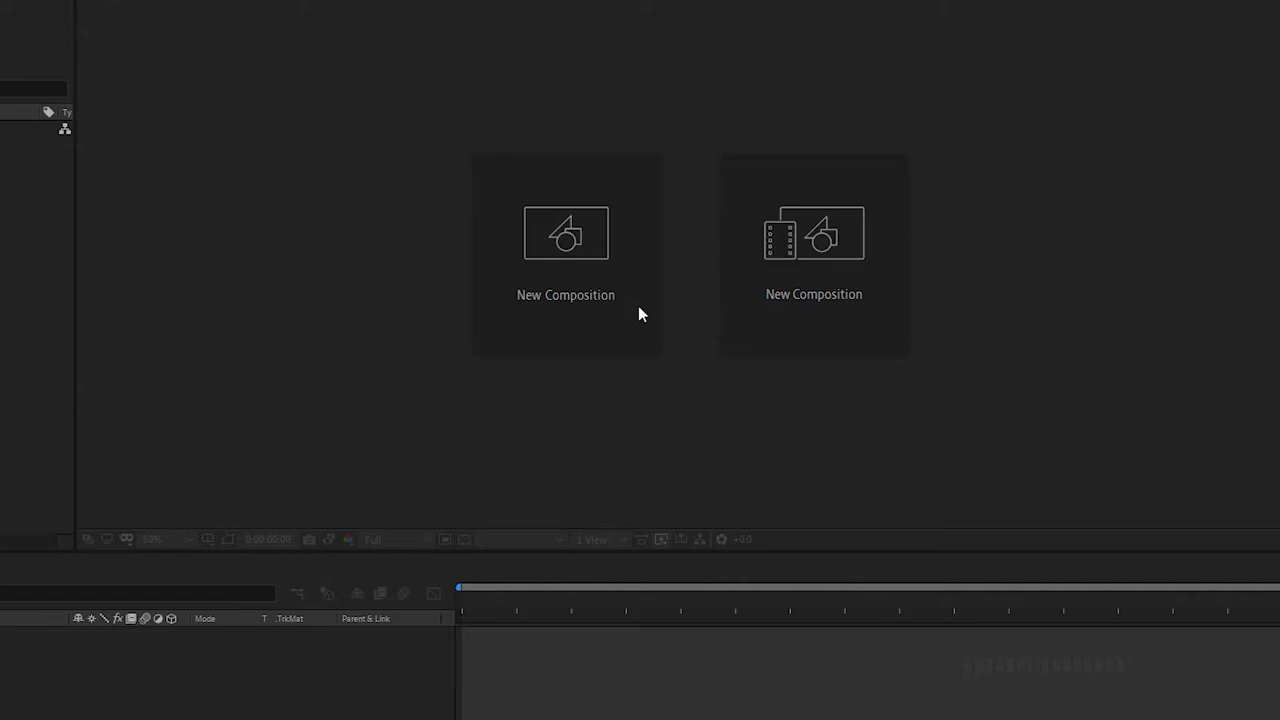
Create two 1920x1080, 30 fps compositions named 'final render' and 'tph'.
click(536, 265)
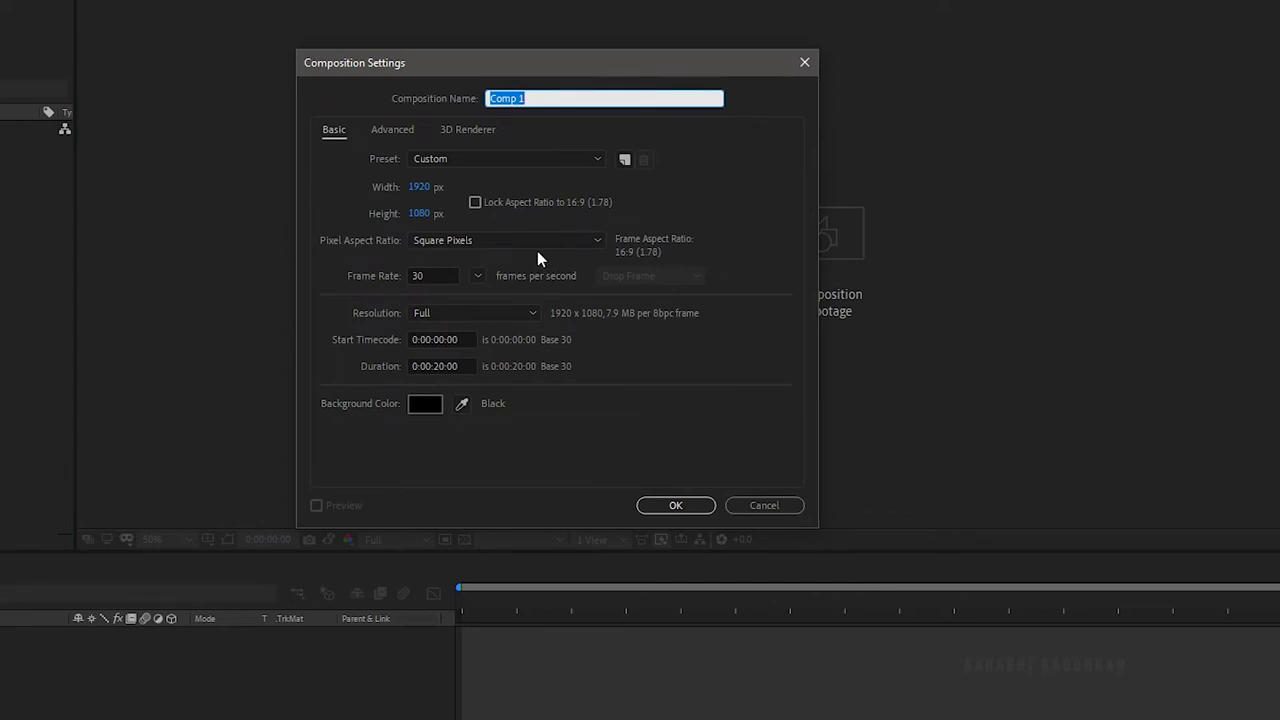
key(BackSpace)
text(final r)
text(ender)
click(690, 507)
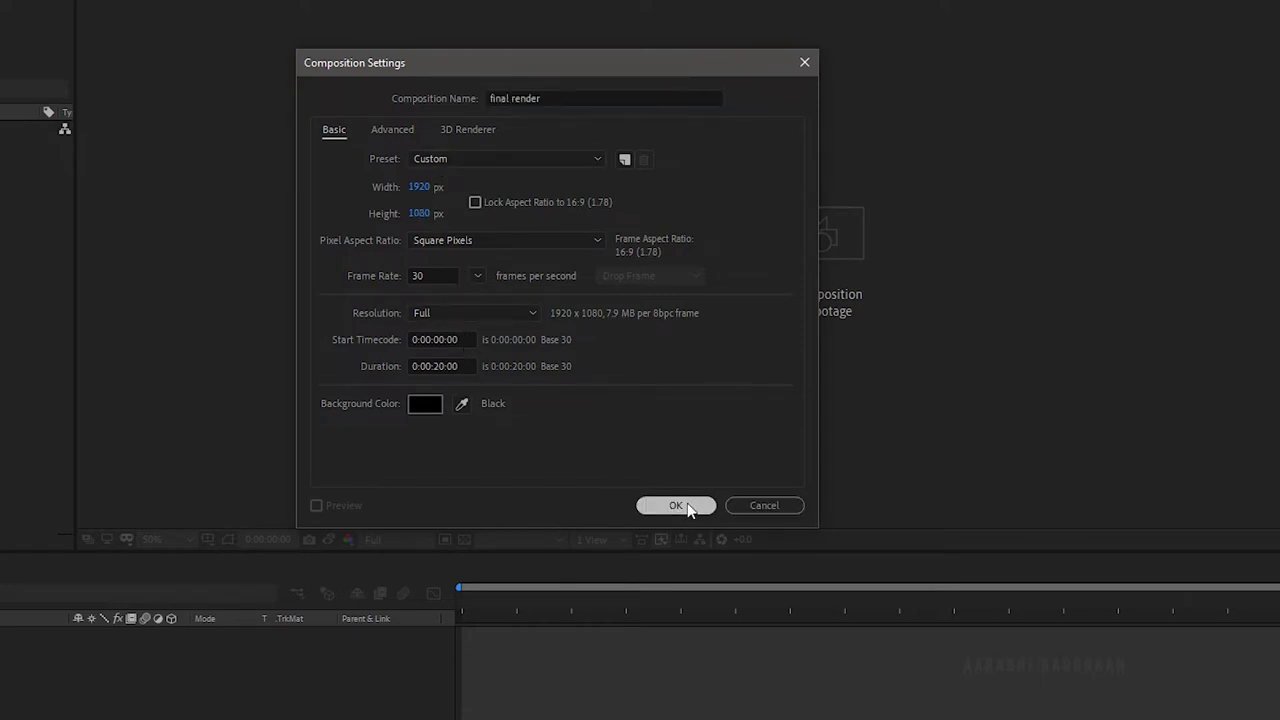
click(41, 505)
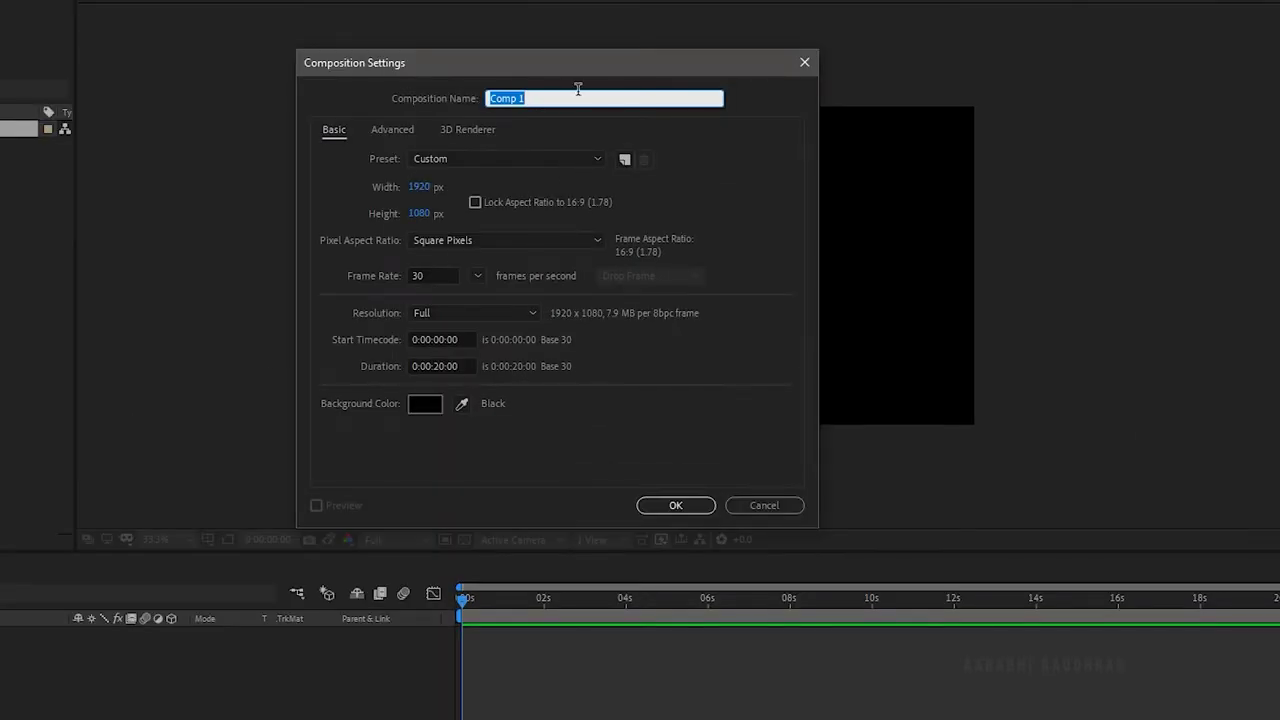
text(tph)
click(672, 506)
Write large white COLLAPSE text at the centre of the tph composition.
click(627, 304)
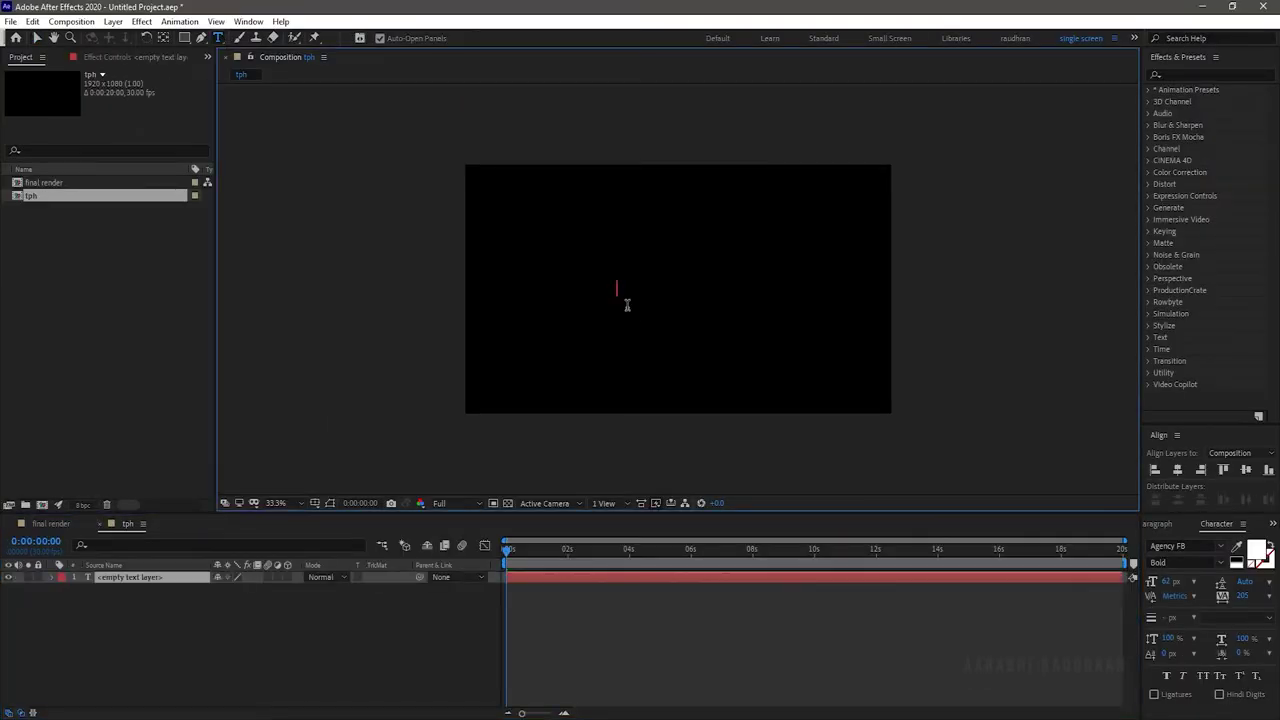
text(COLLAPSE)
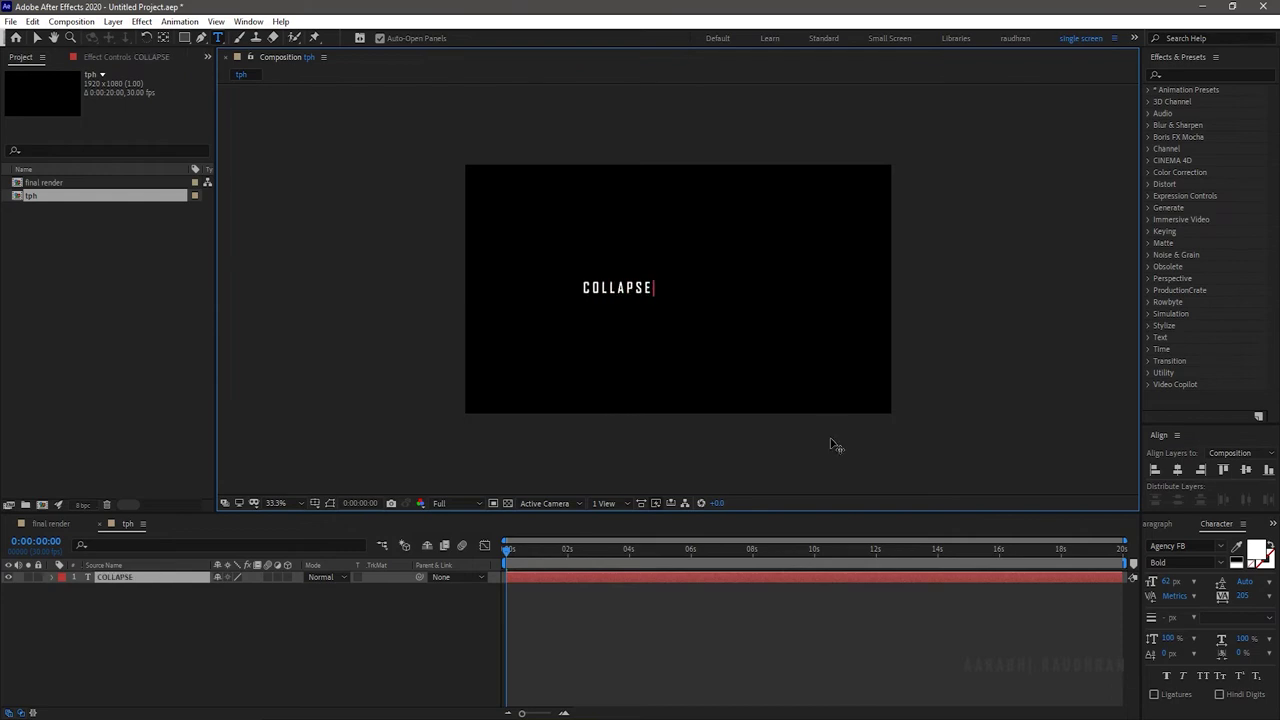
key(ctrl+a)
drag(1170, 581, 1250, 581)
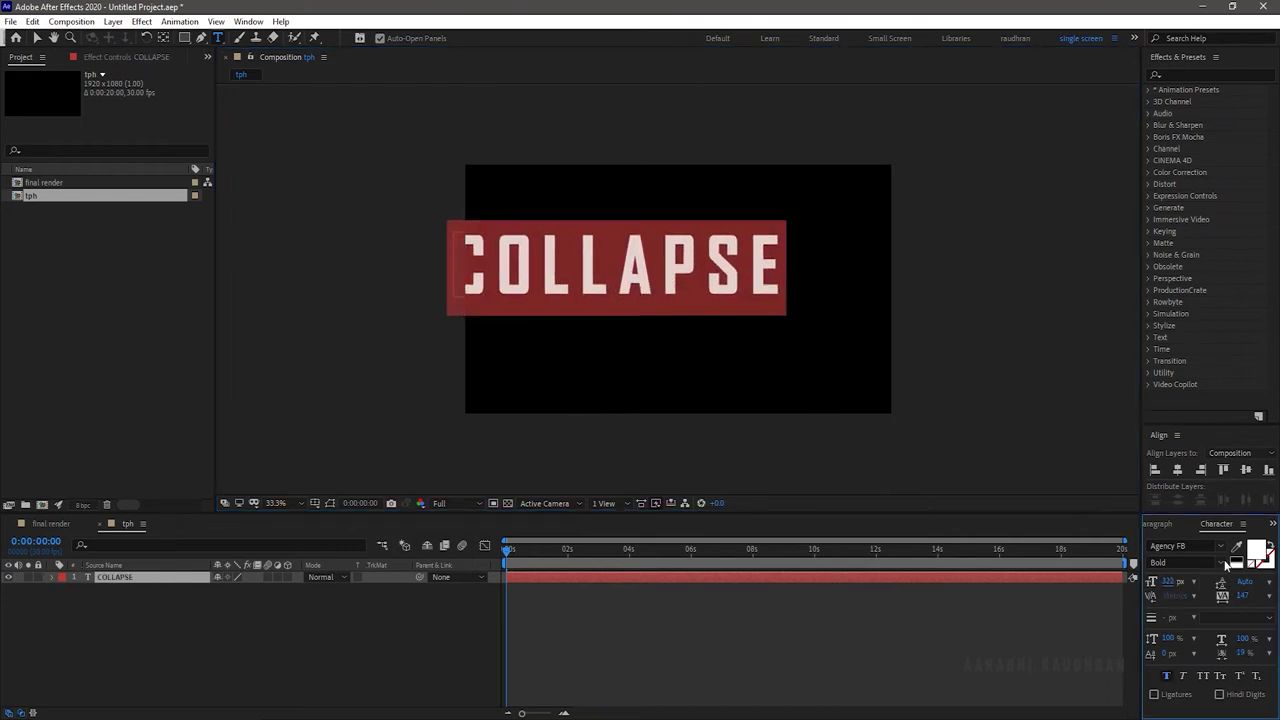
key(Escape)
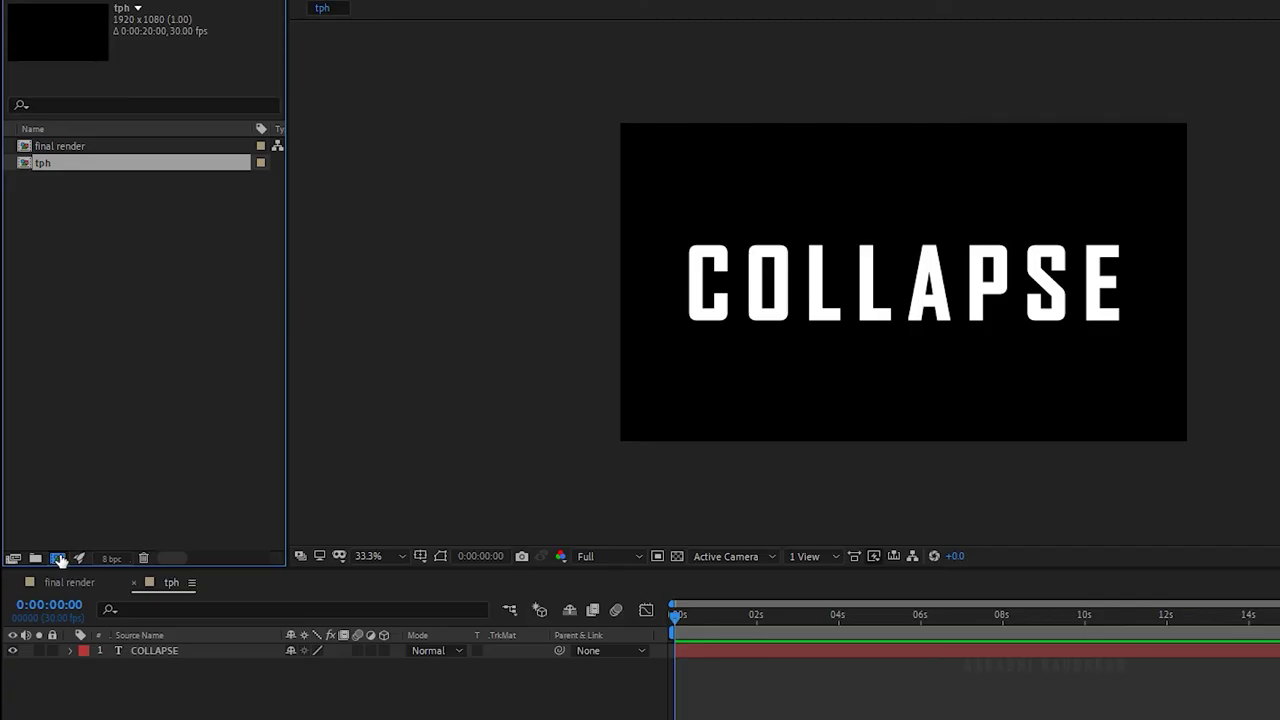
click(58, 558)
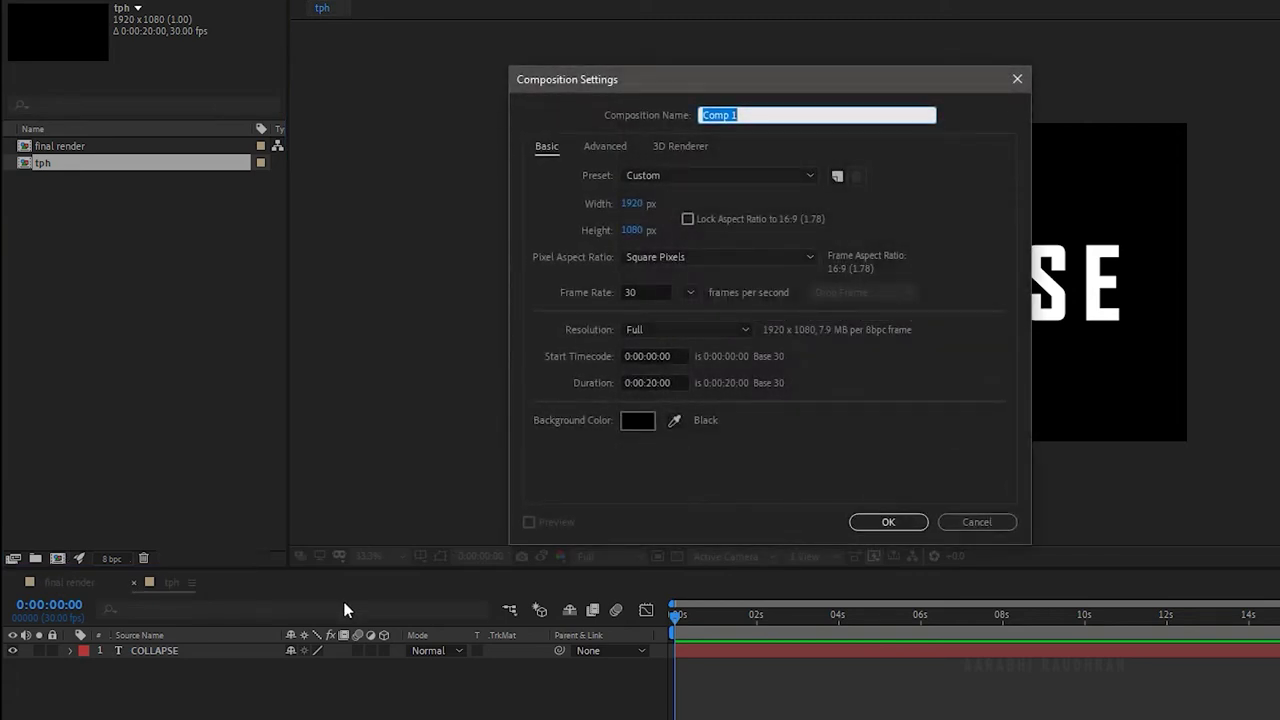
Create a 'shatter map' comp containing tph and apply Cell Pattern to it.
text(shatter map)
key(Return)
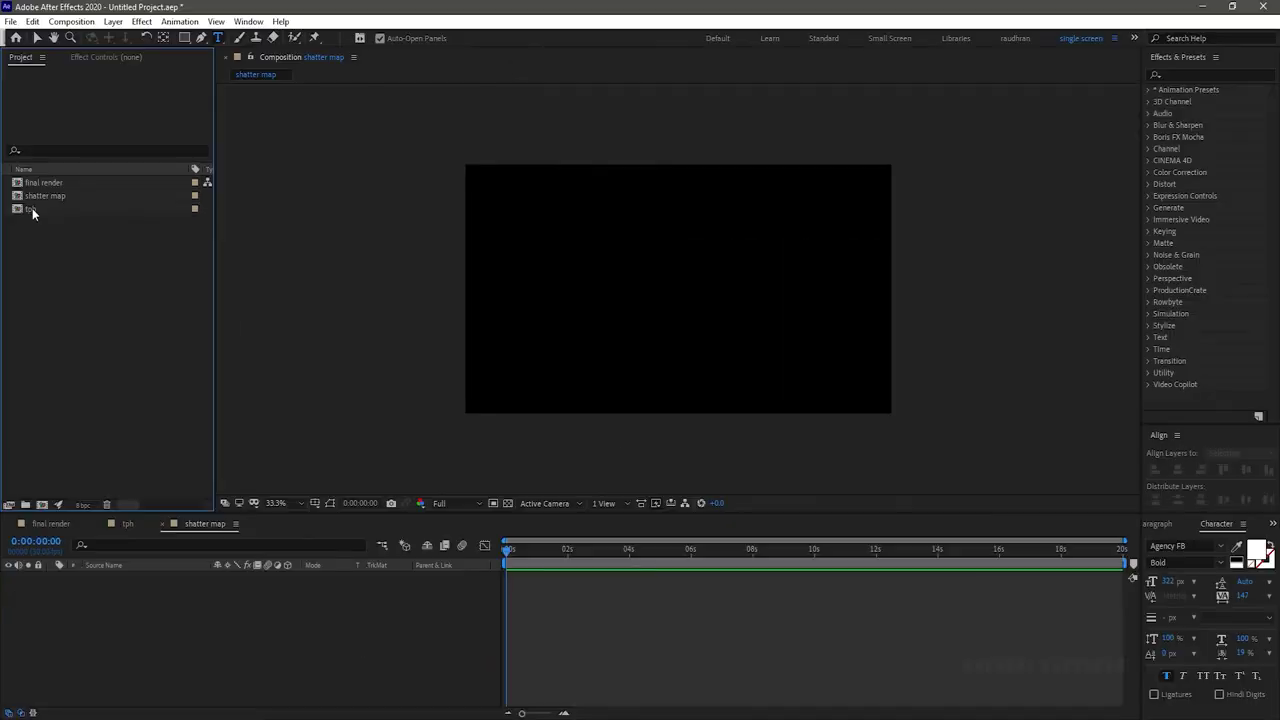
drag(32, 208, 163, 588)
click(1200, 74)
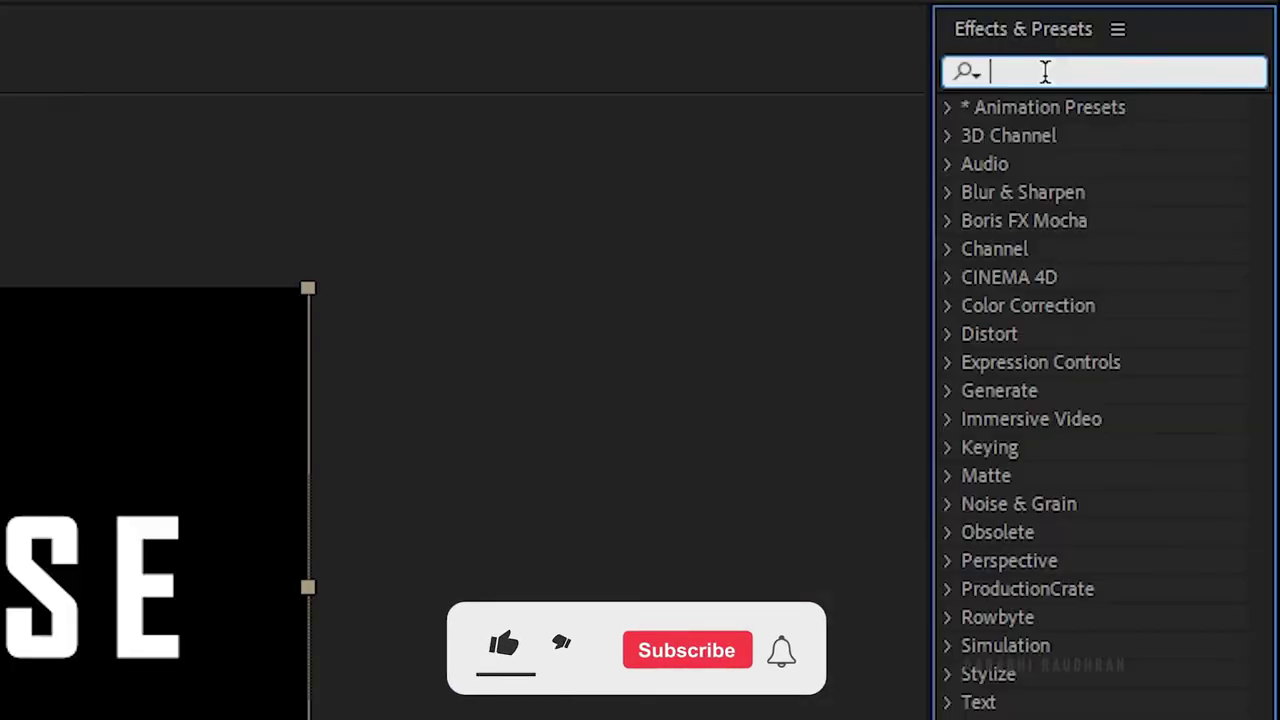
text(cell)
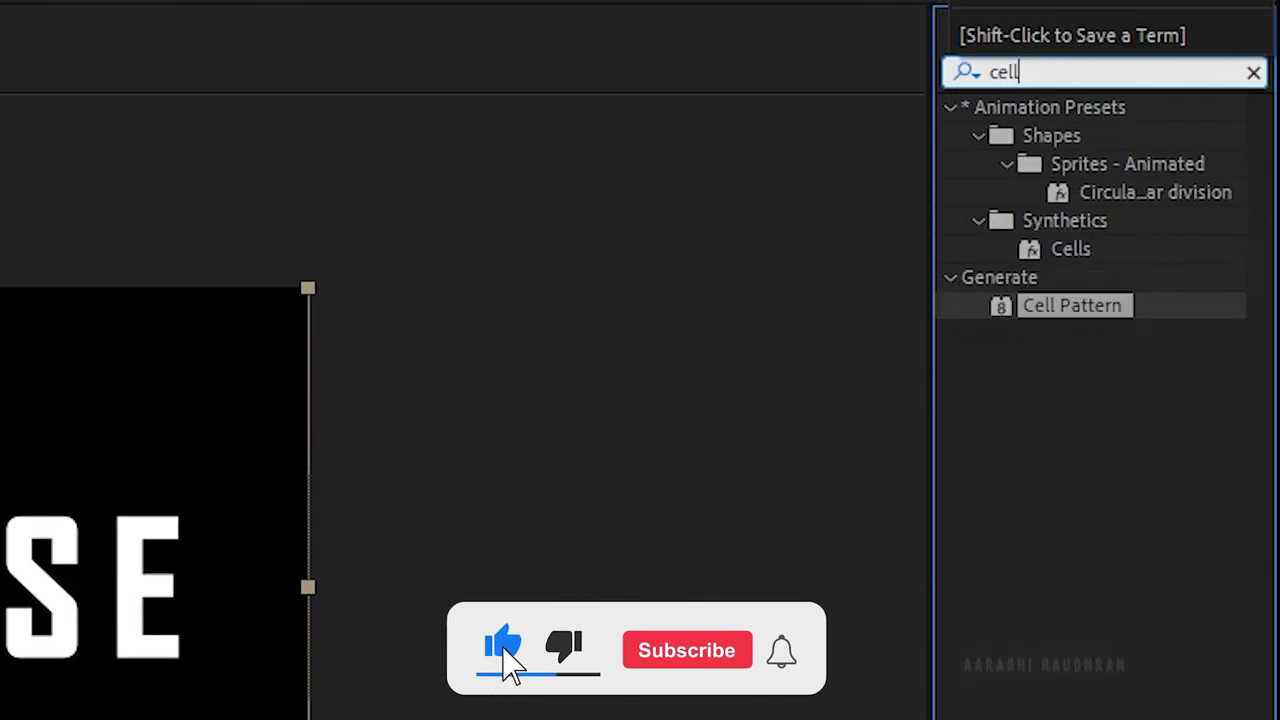
drag(1072, 305, 153, 588)
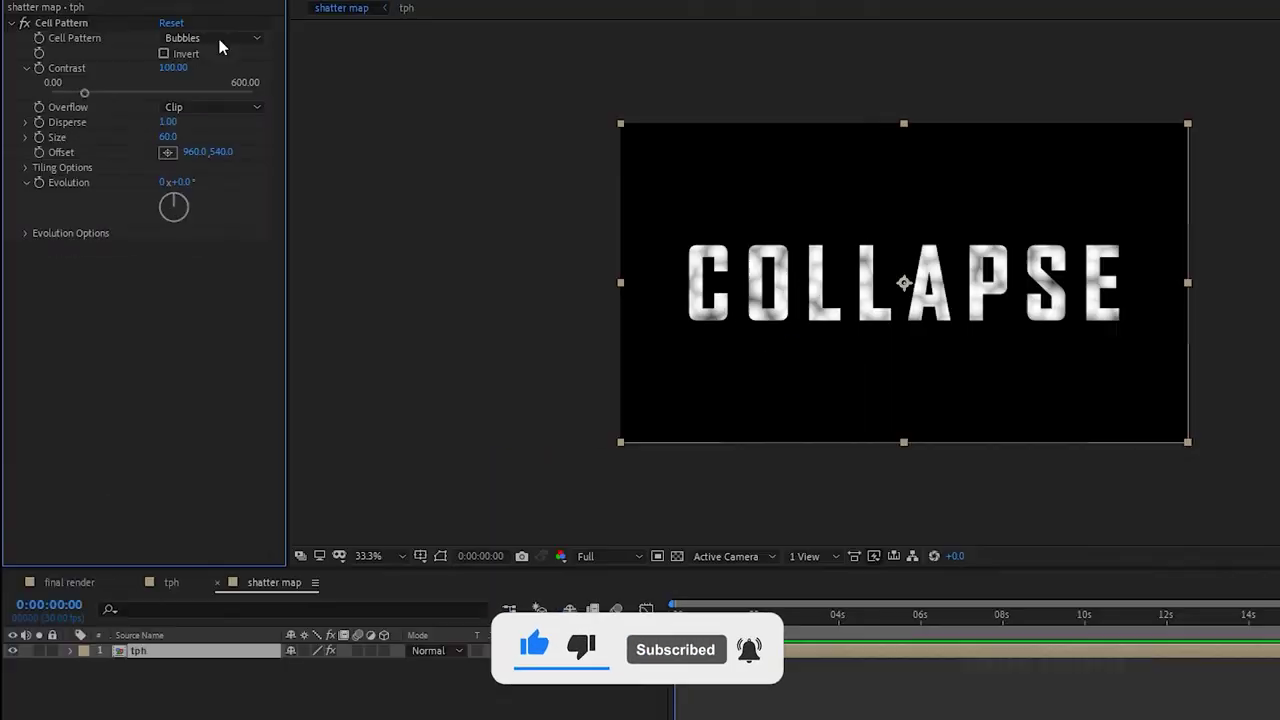
Set Cell Pattern to Plates with Sharpness 250, Disperse 1.50 and Size 3.
click(171, 117)
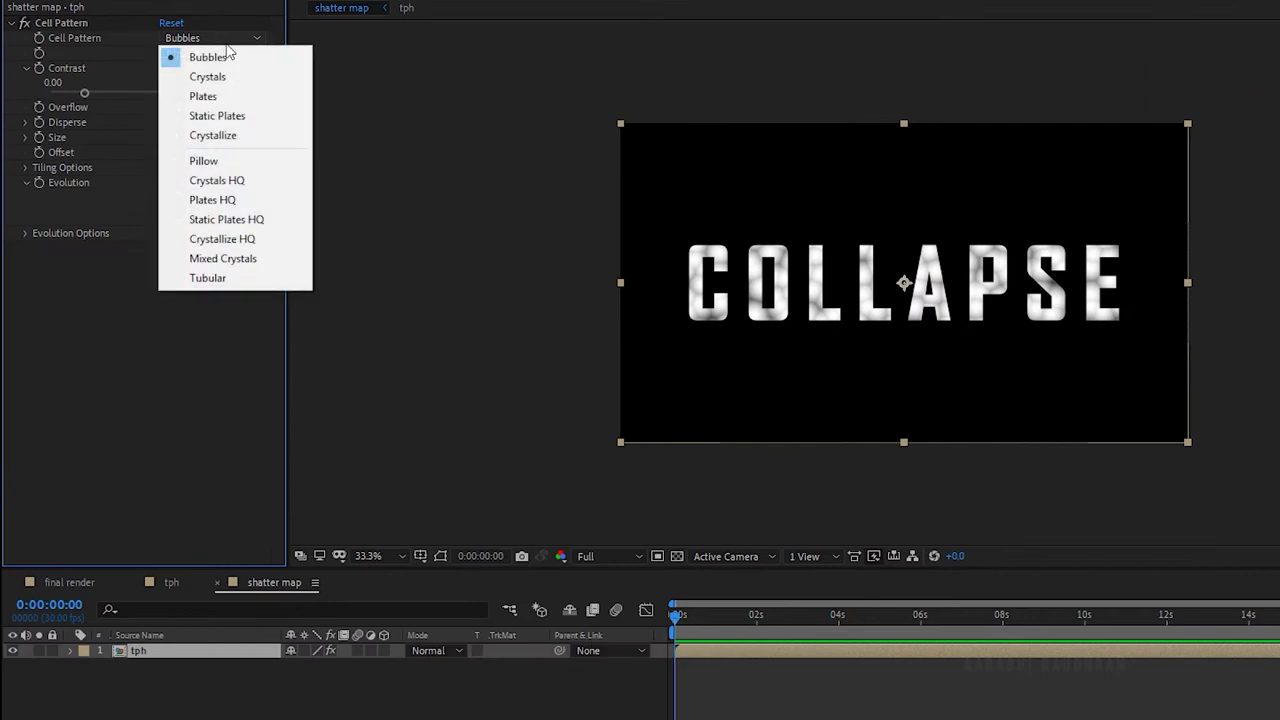
click(232, 96)
click(174, 70)
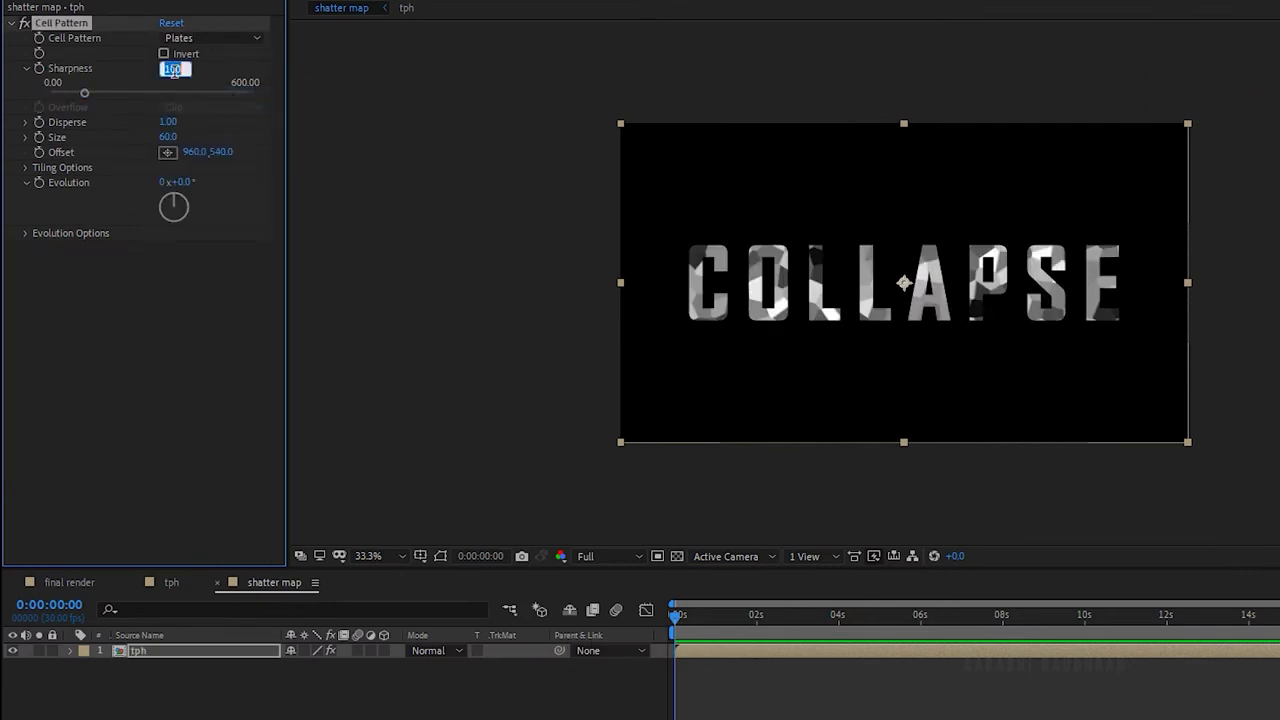
text(250)
key(Return)
click(168, 122)
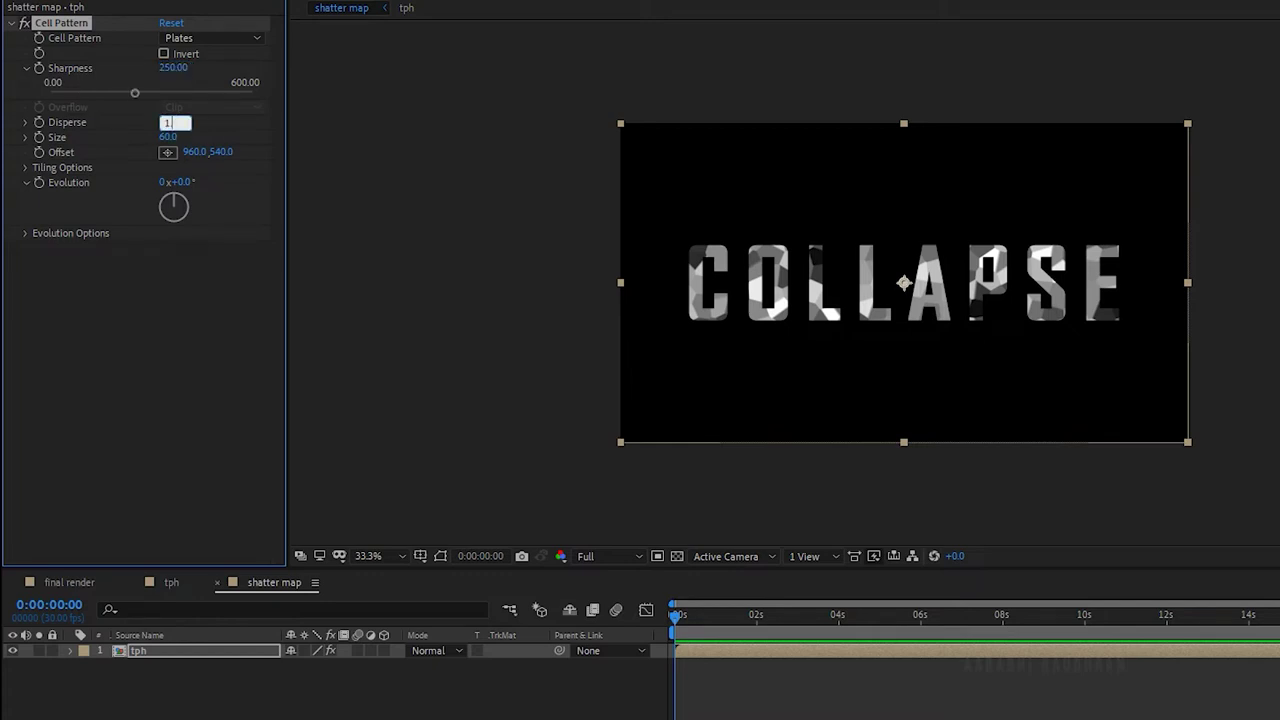
key(Tab)
text(3)
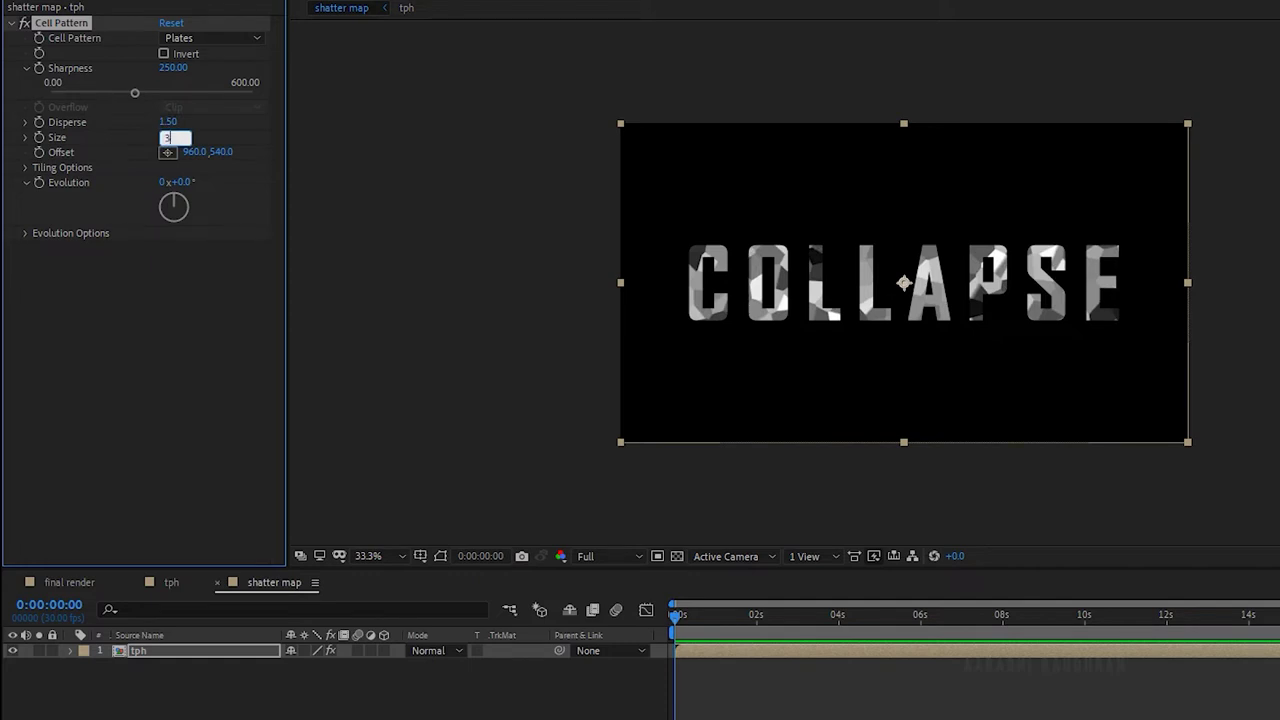
key(Return)
Add the Colorama effect to the tph layer.
text(colo)
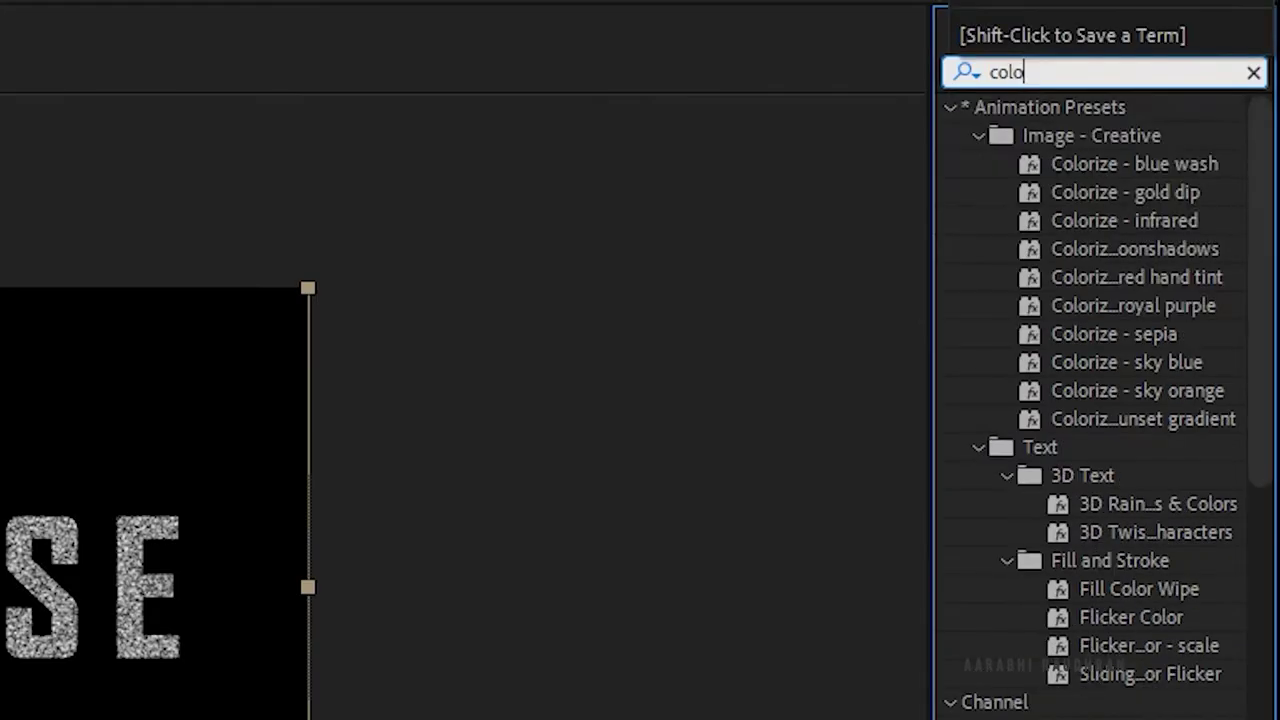
text(r)
text(a)
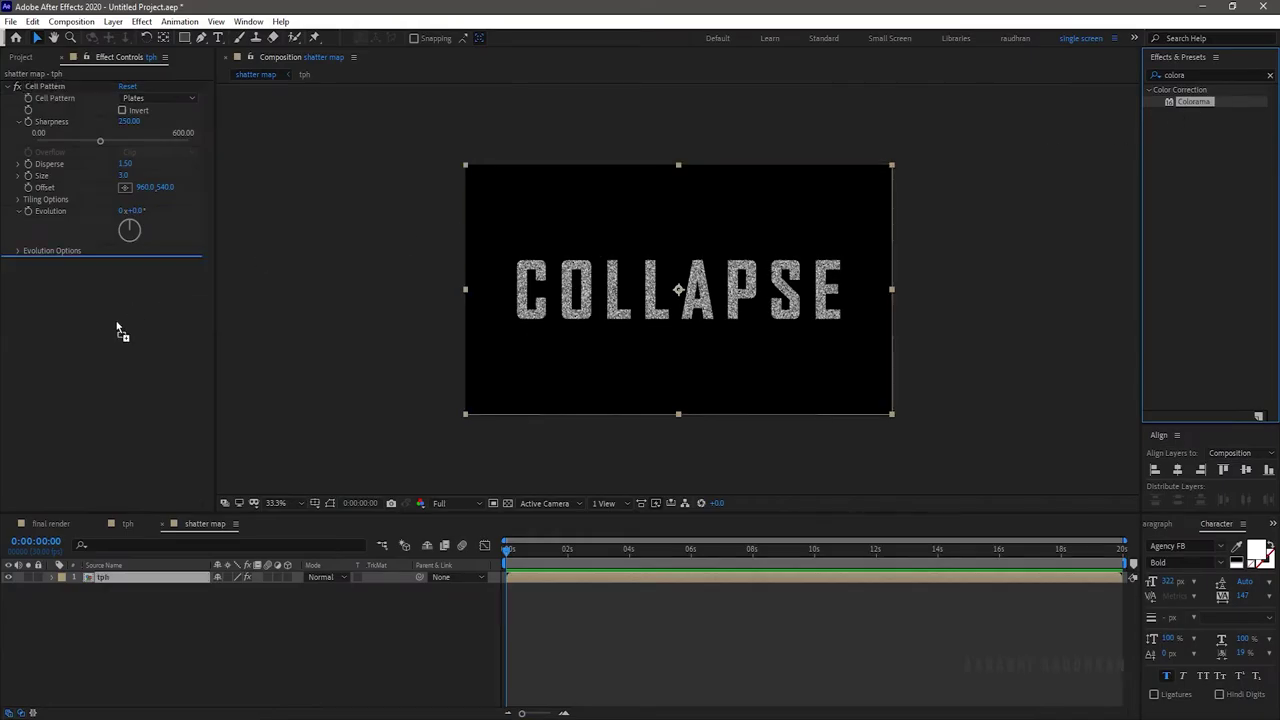
drag(1195, 101, 91, 349)
key(ctrl+n)
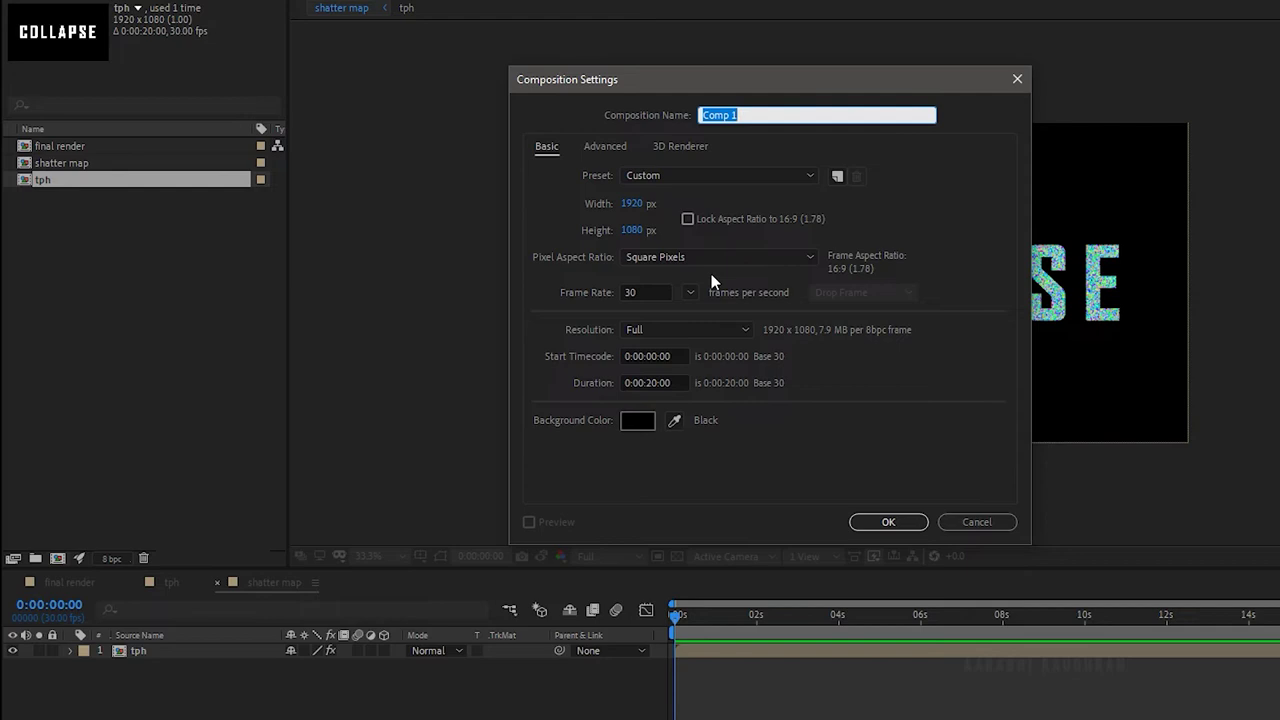
Create a 'gradient map' comp containing tph and apply Fractal Noise to it.
text(gr)
text(map)
key(Return)
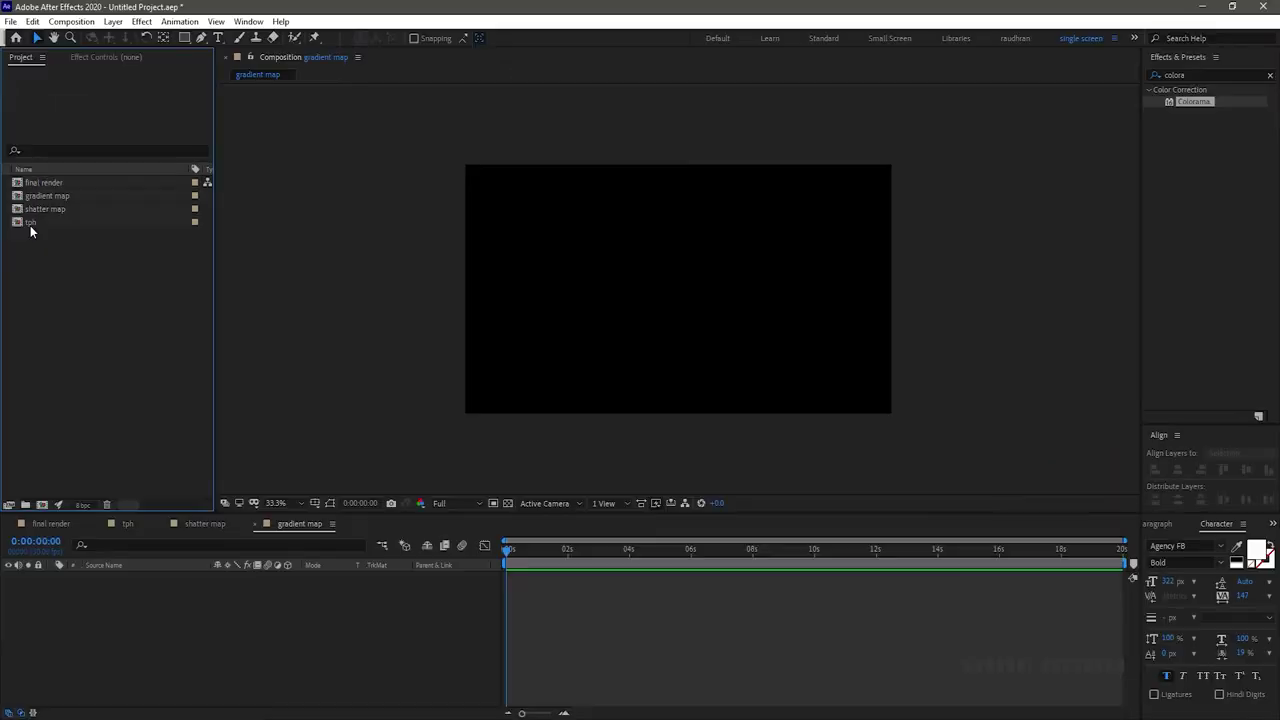
drag(30, 222, 157, 613)
click(1200, 75)
text(fr)
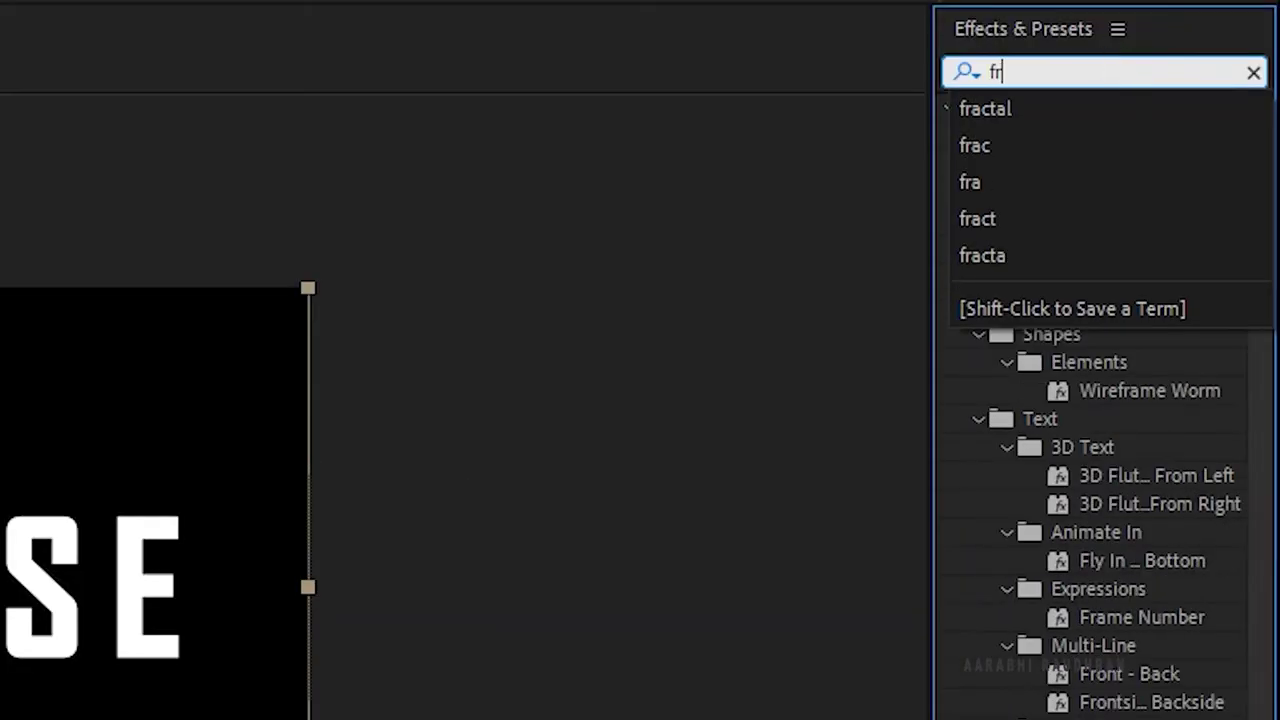
text(ac)
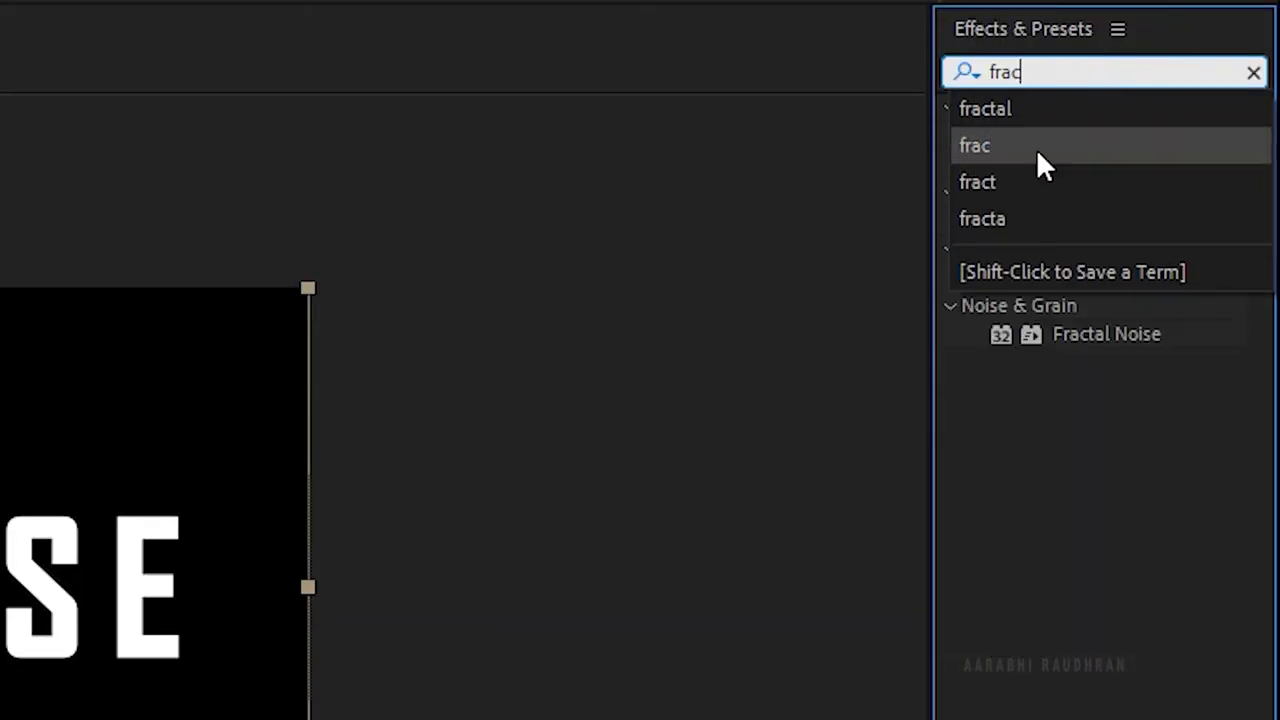
mouse_move(1103, 334)
mouse_down()
mouse_move(136, 593)
mouse_move(128, 581)
mouse_up()
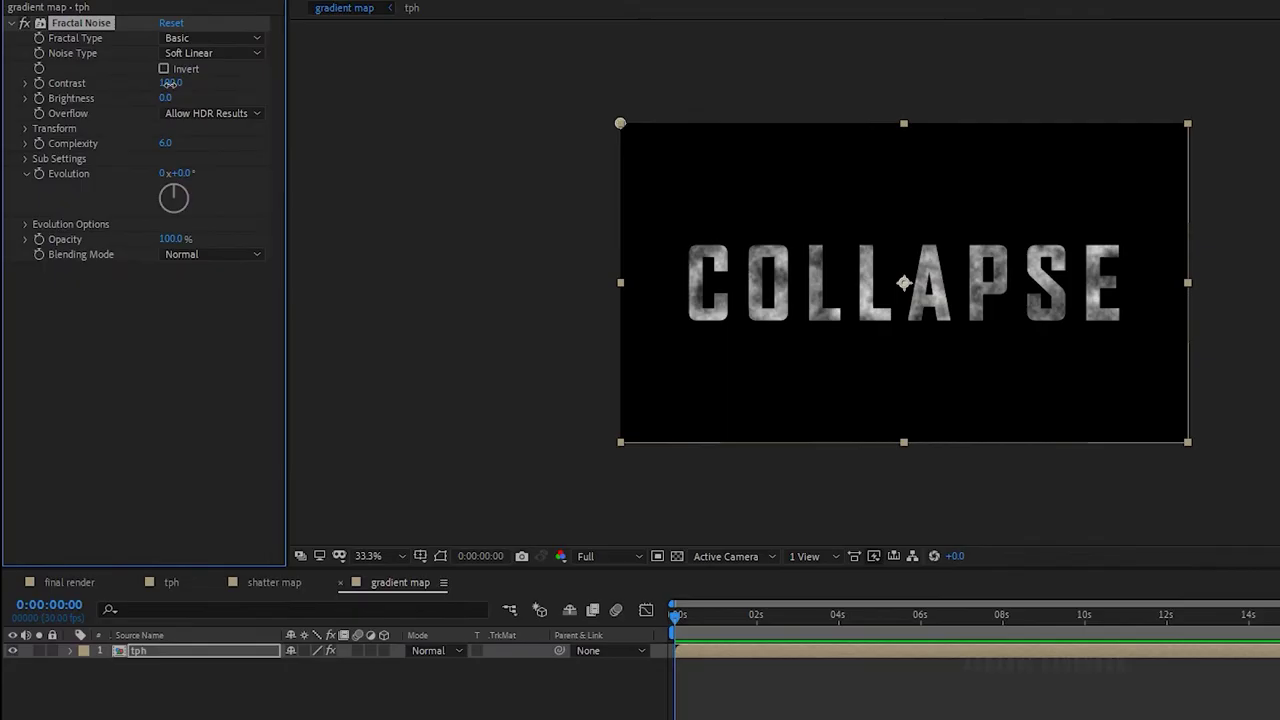
Set Fractal Noise Contrast to 500 and Brightness to 15, exposing the Transform Scale setting.
click(134, 152)
text(500)
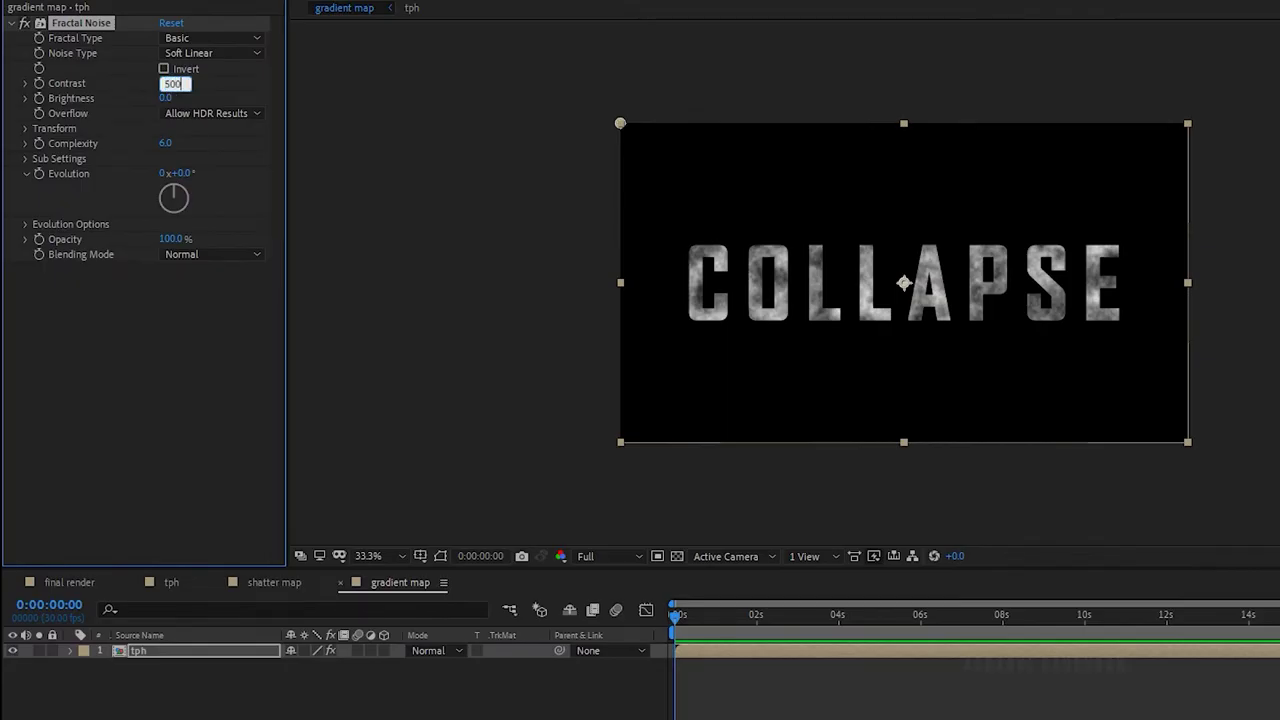
click(175, 97)
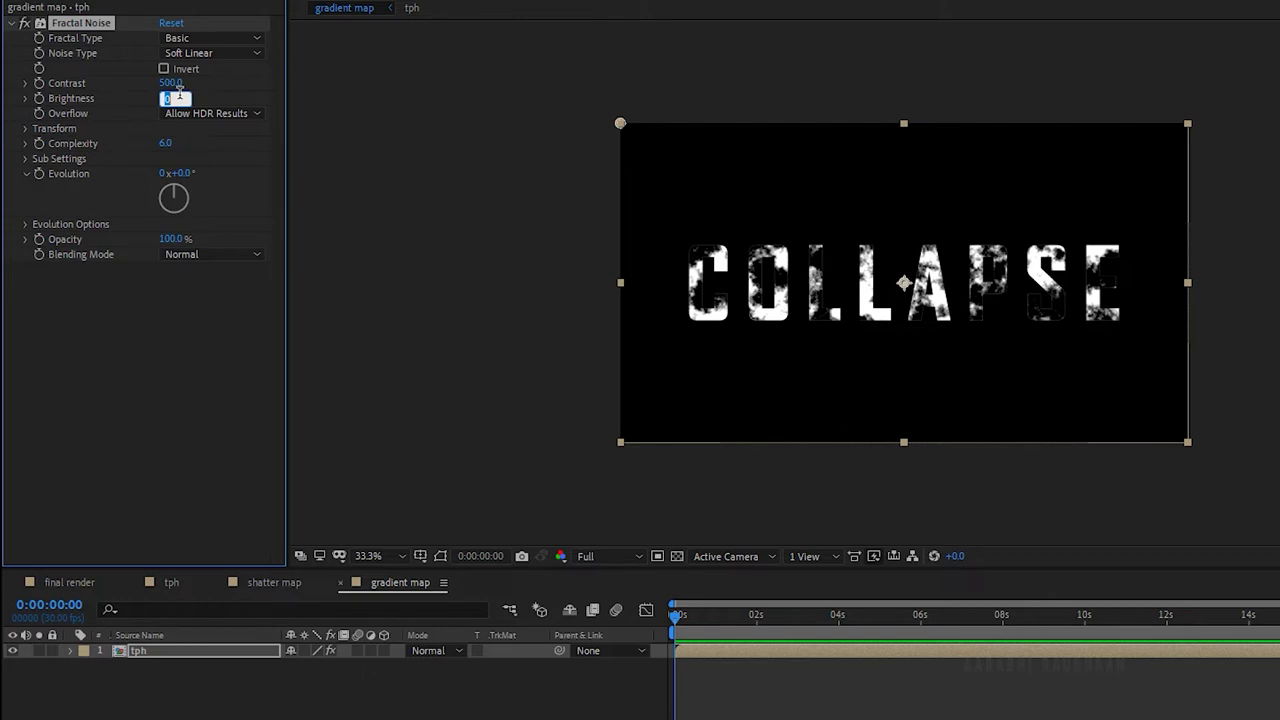
text(15)
key(Return)
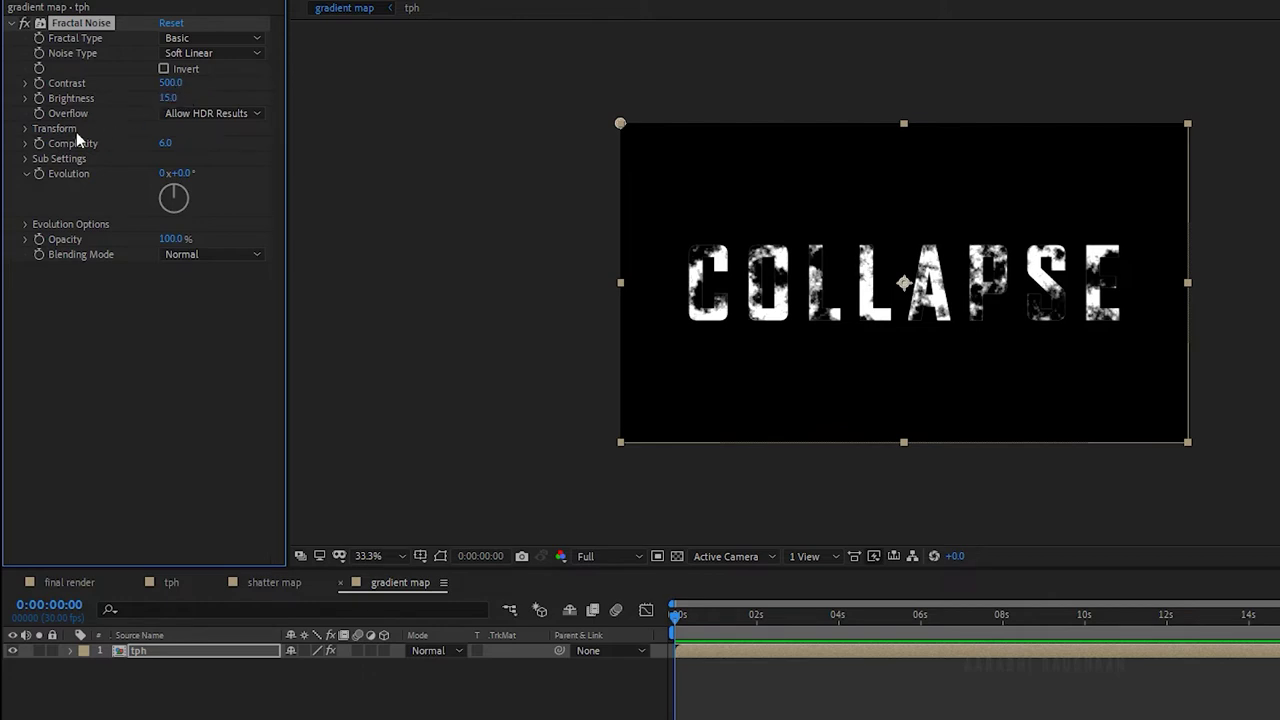
click(26, 129)
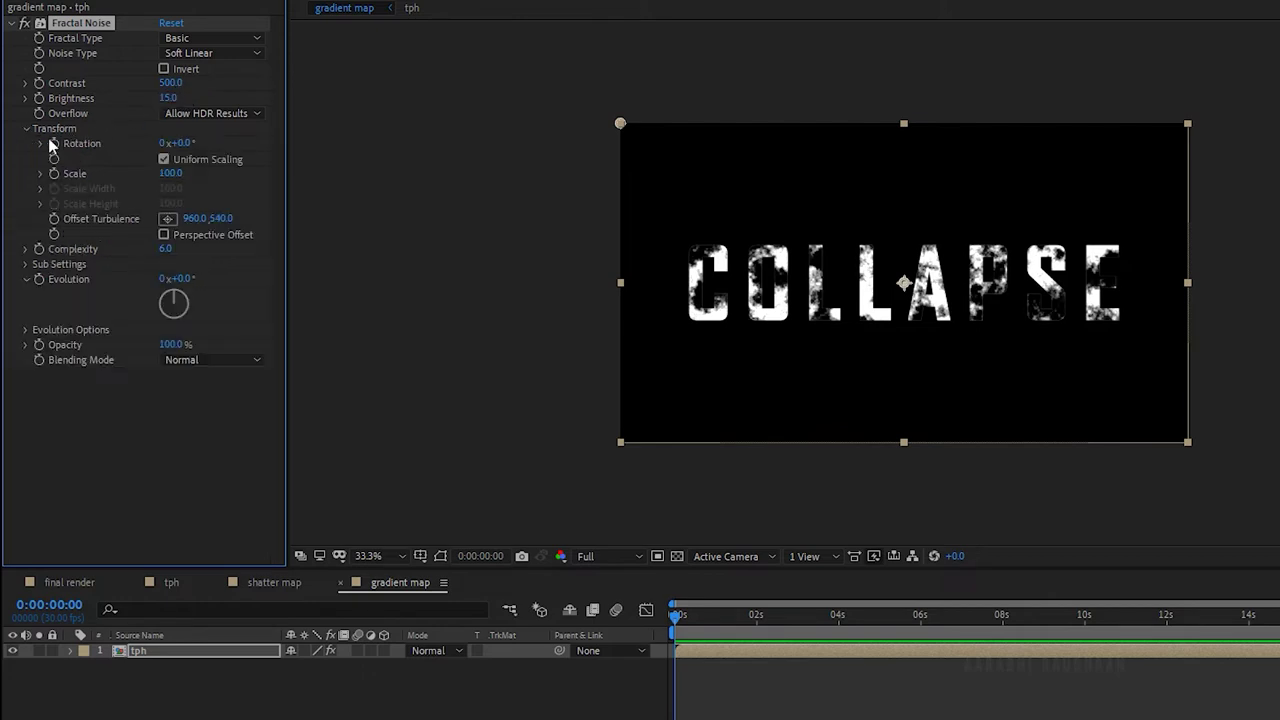
click(167, 173)
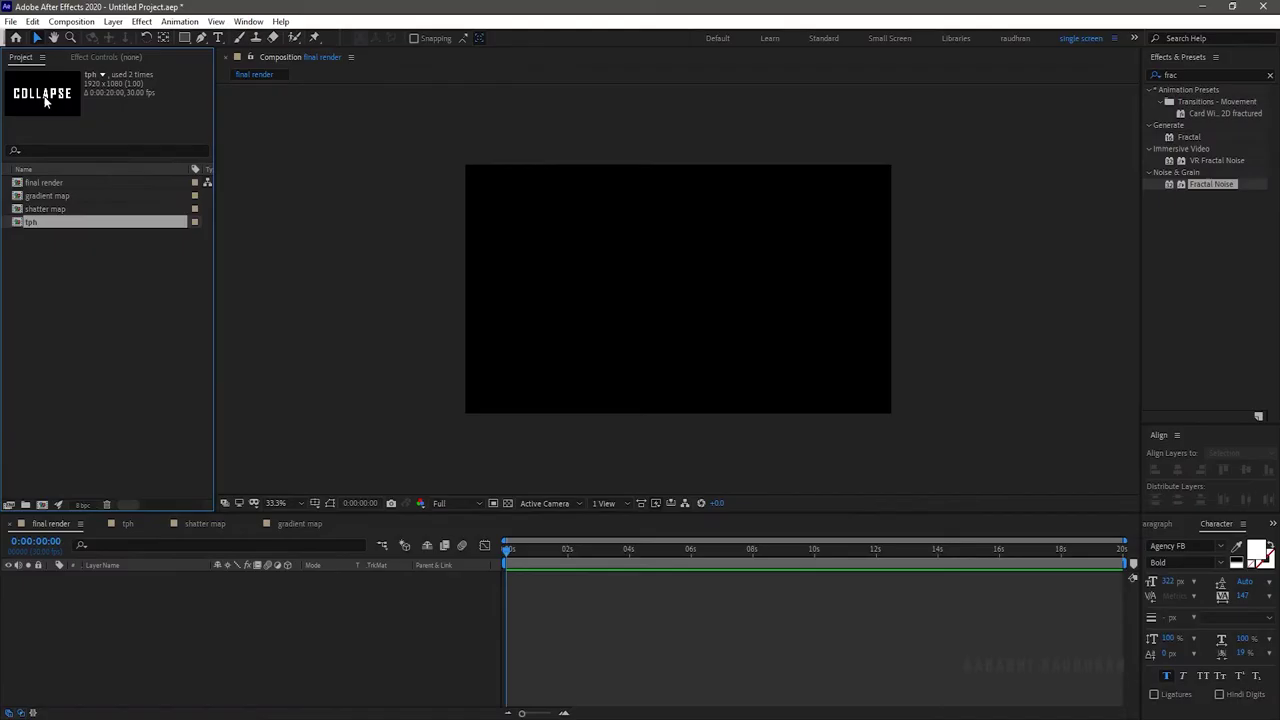
Create a 'text animation' comp stacking tph, shatter map and gradient map.
click(42, 505)
text(am)
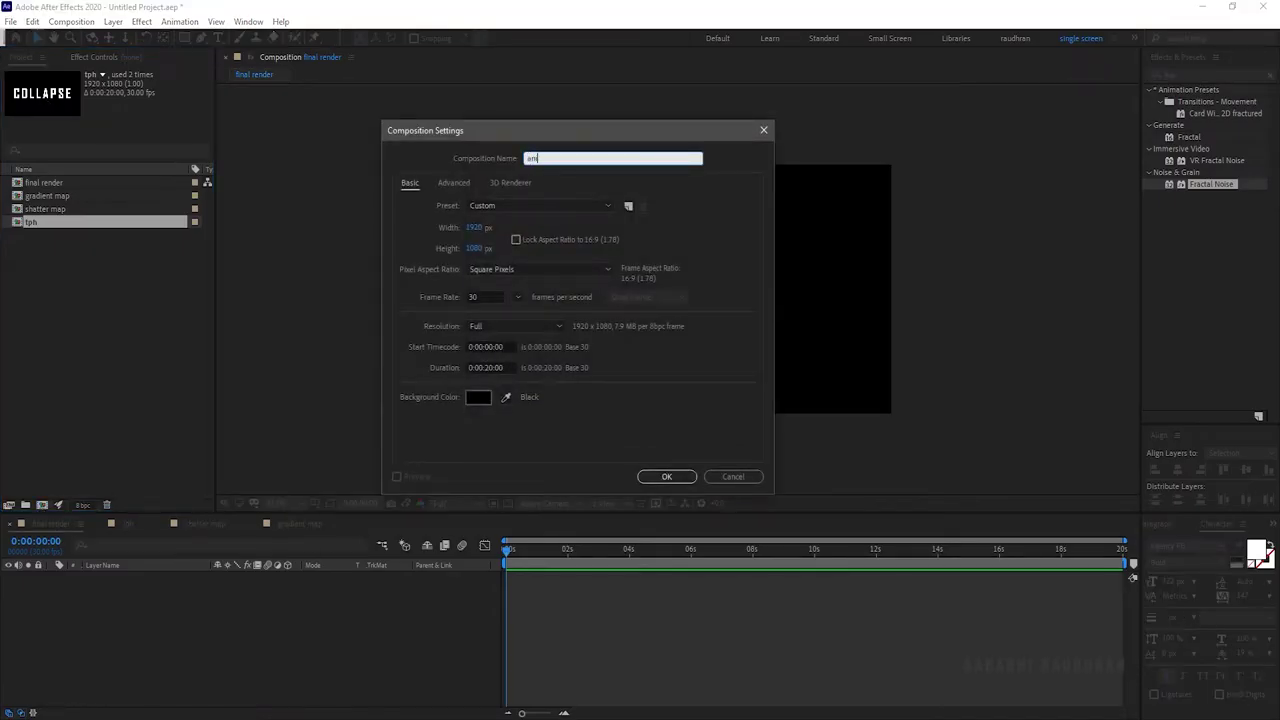
text(text)
key(Return)
drag(35, 235, 118, 605)
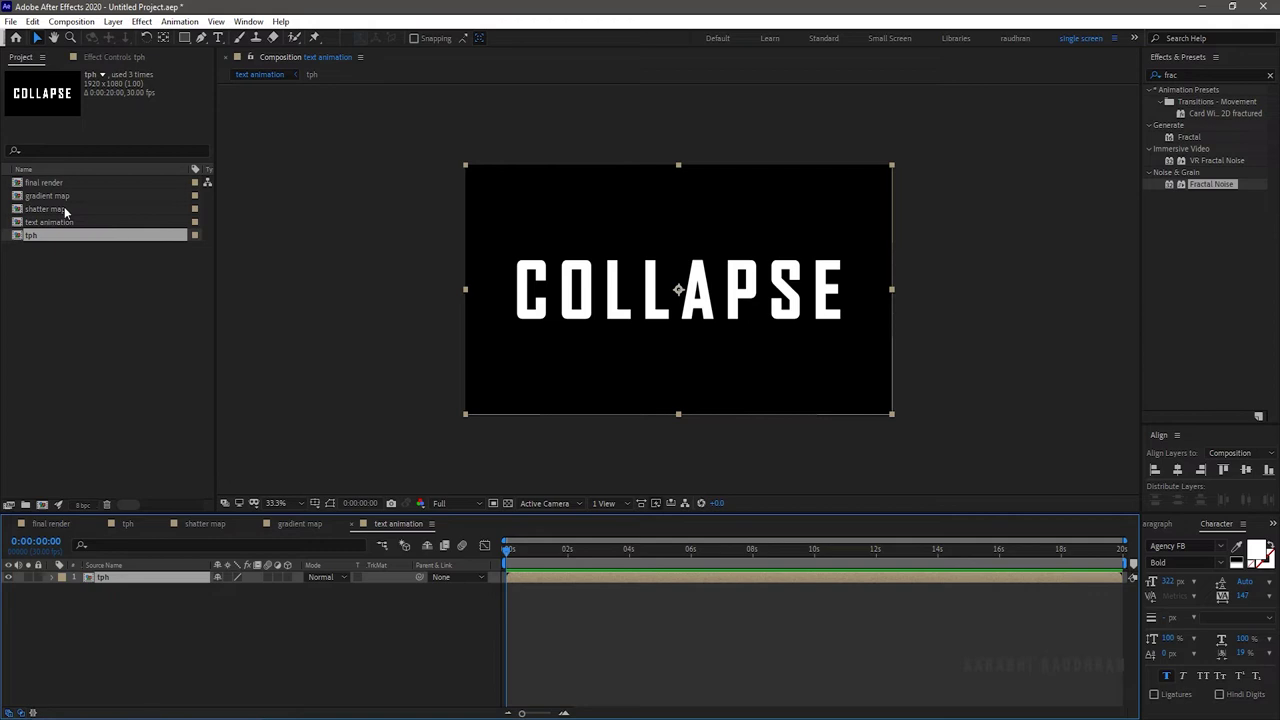
drag(65, 212, 127, 595)
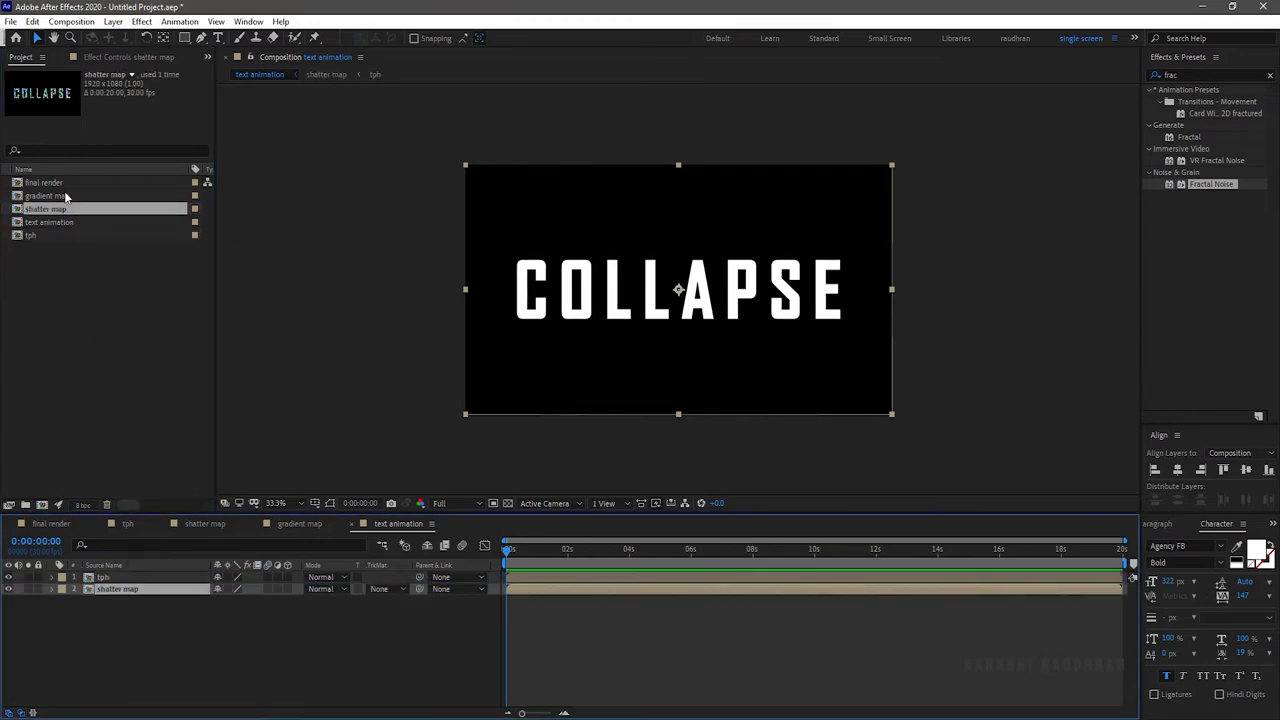
drag(60, 196, 123, 625)
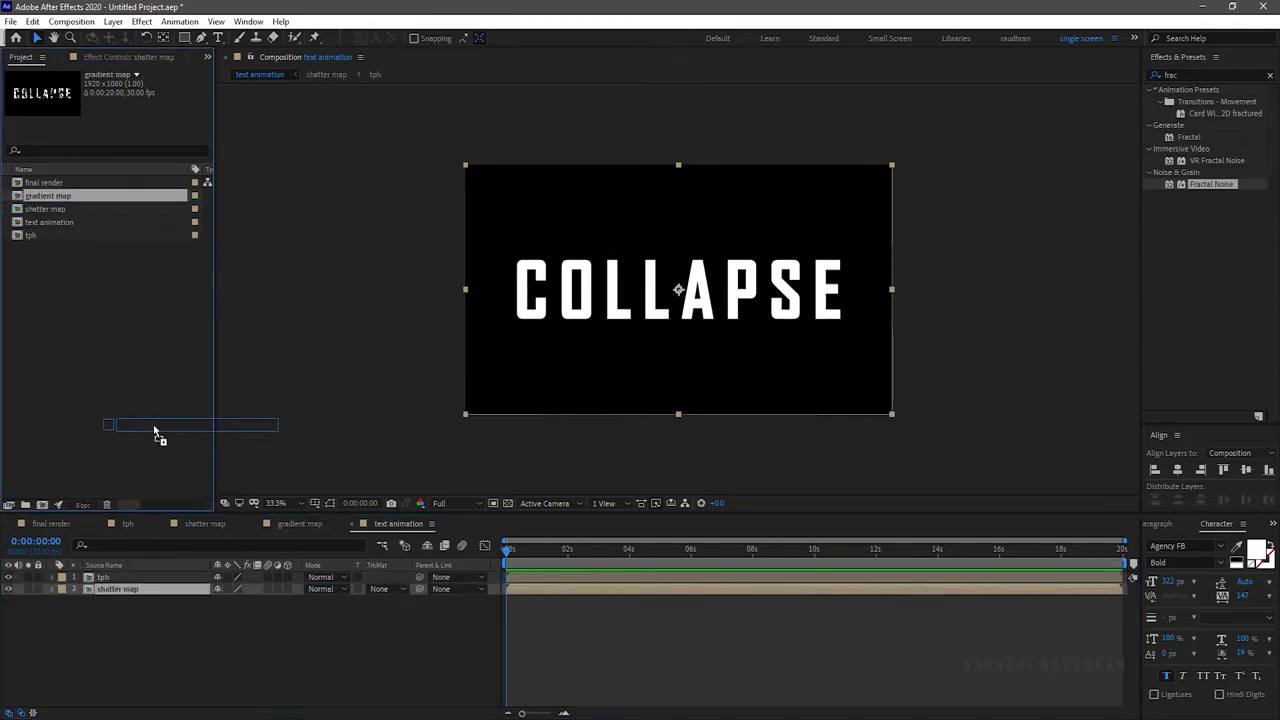
Apply the Shatter effect to the tph layer.
click(127, 630)
double_click(1170, 75)
text(s)
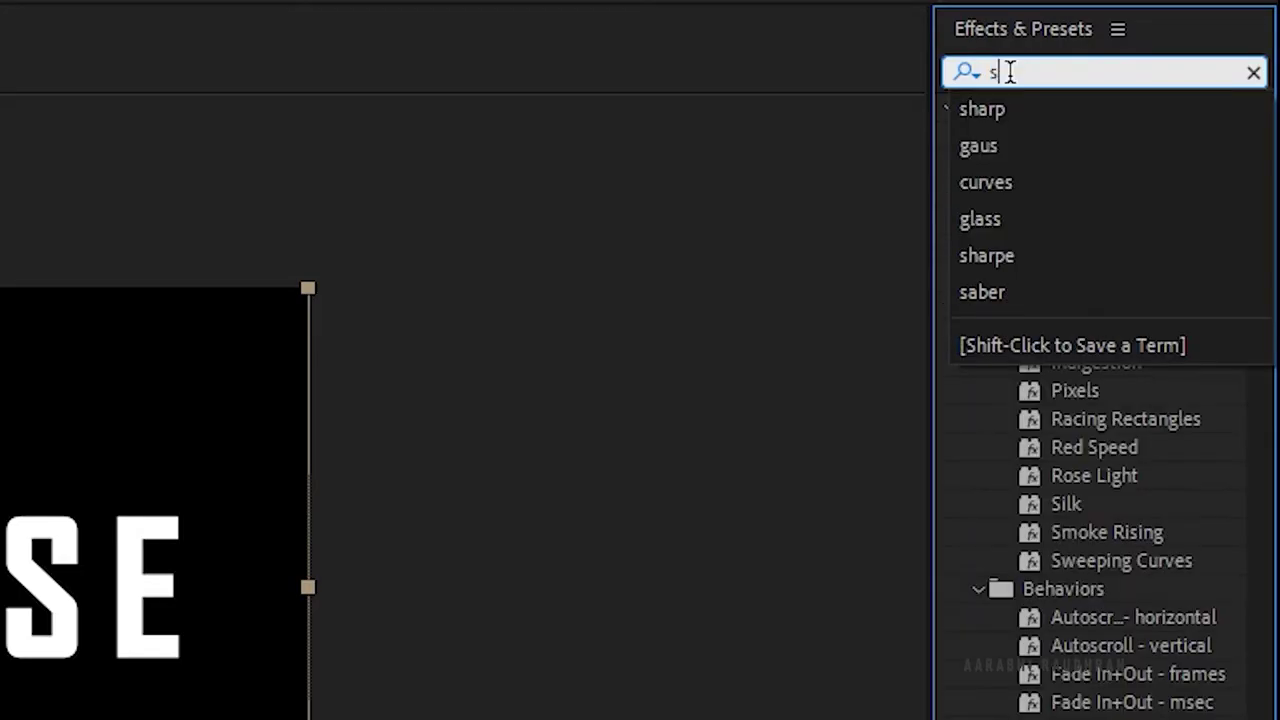
text(hatte)
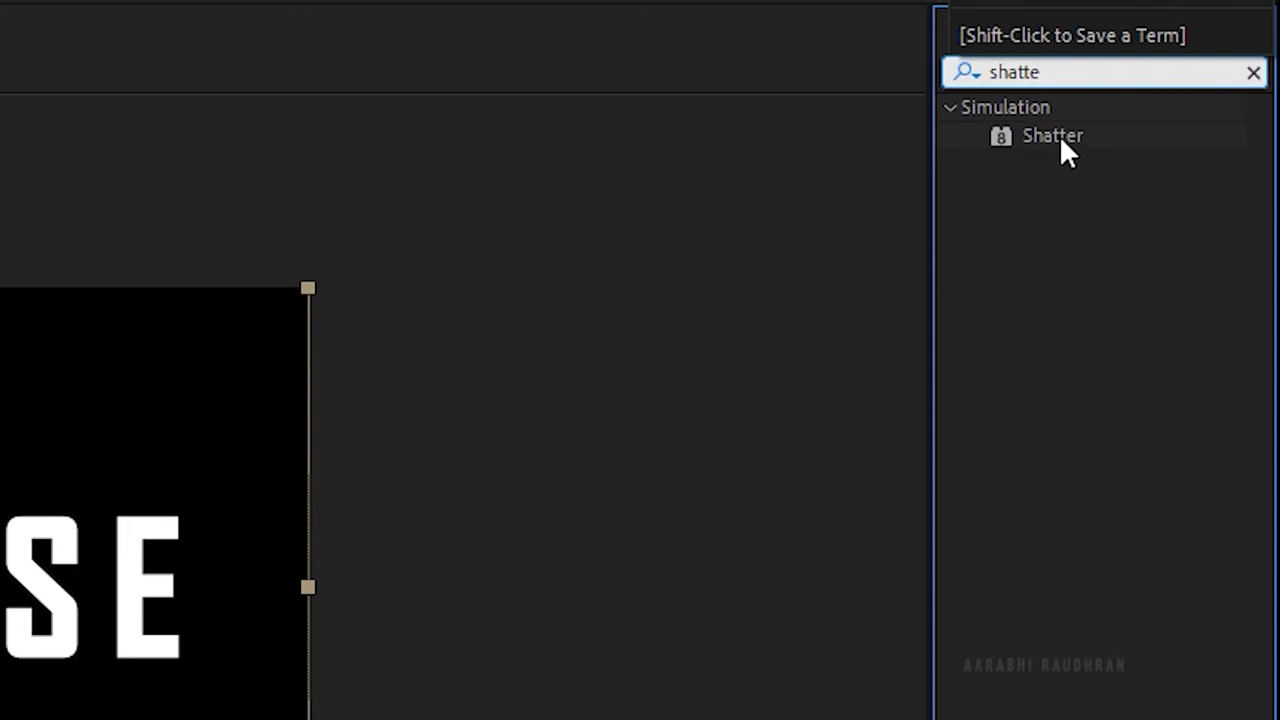
drag(1060, 140, 104, 578)
Set Shatter view to Rendered with a Custom pattern from shatter map, Repetitions 3.
click(178, 38)
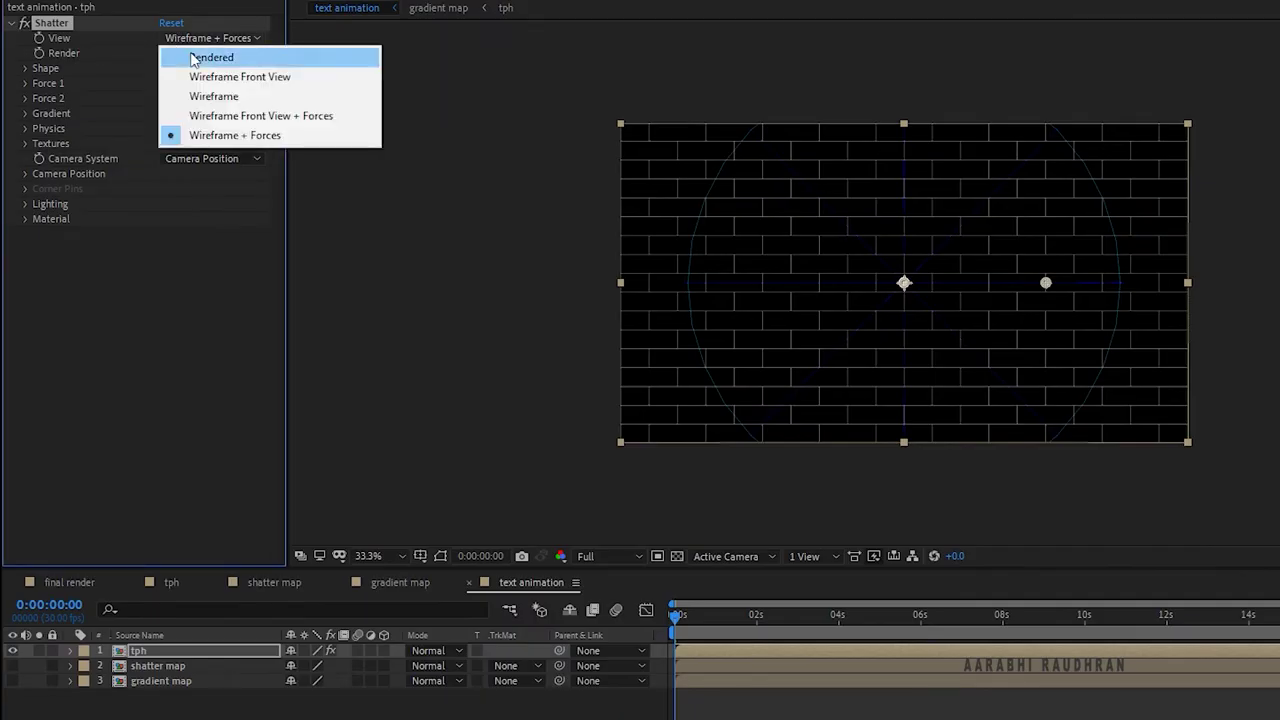
click(194, 58)
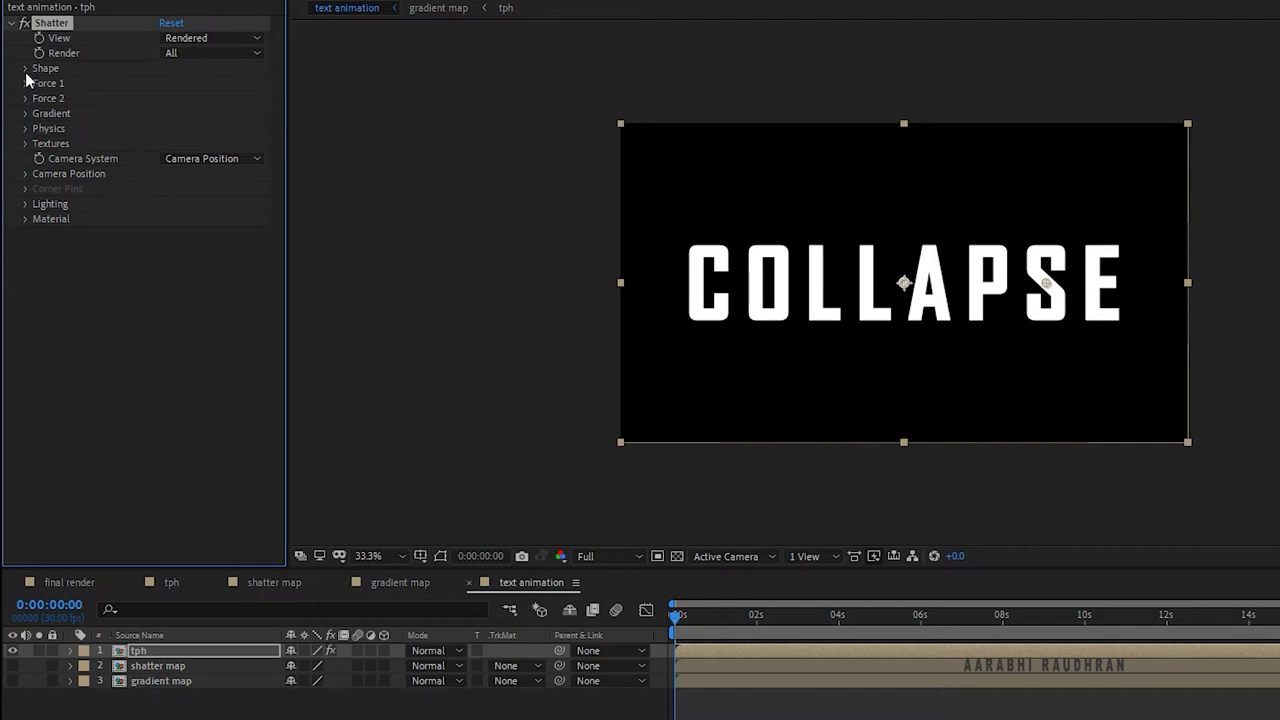
click(25, 68)
click(200, 83)
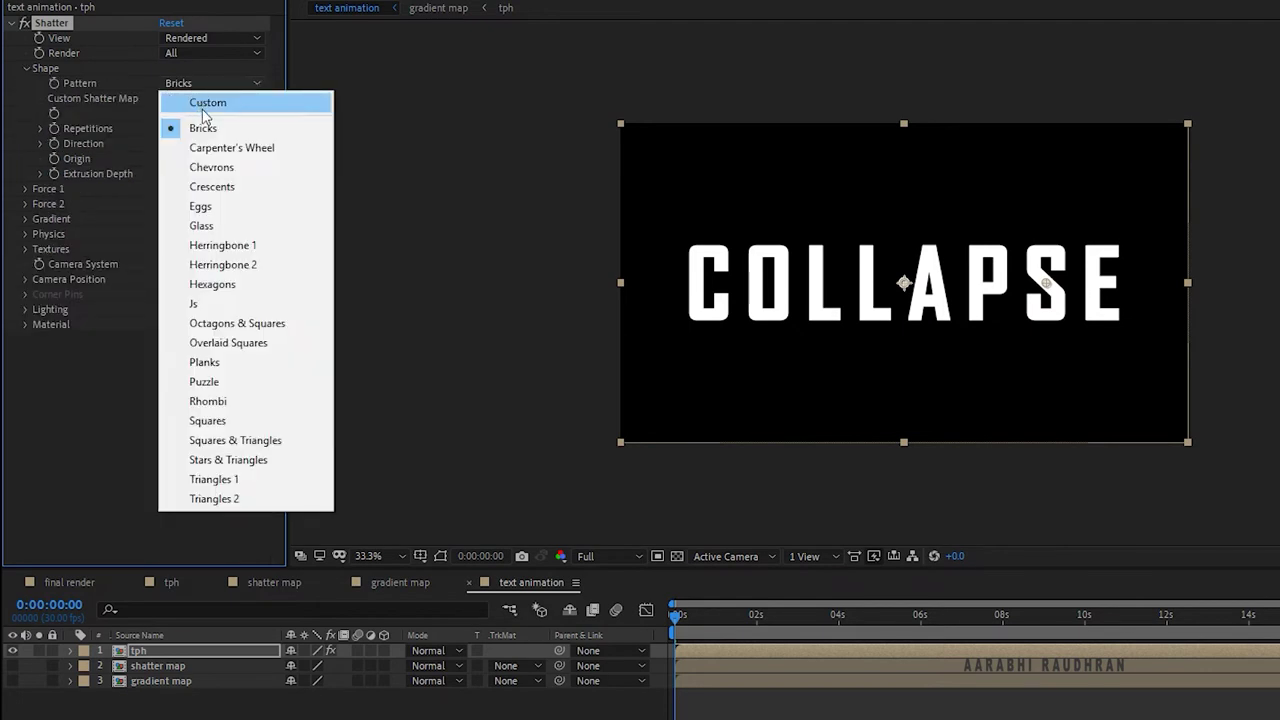
click(207, 103)
click(181, 97)
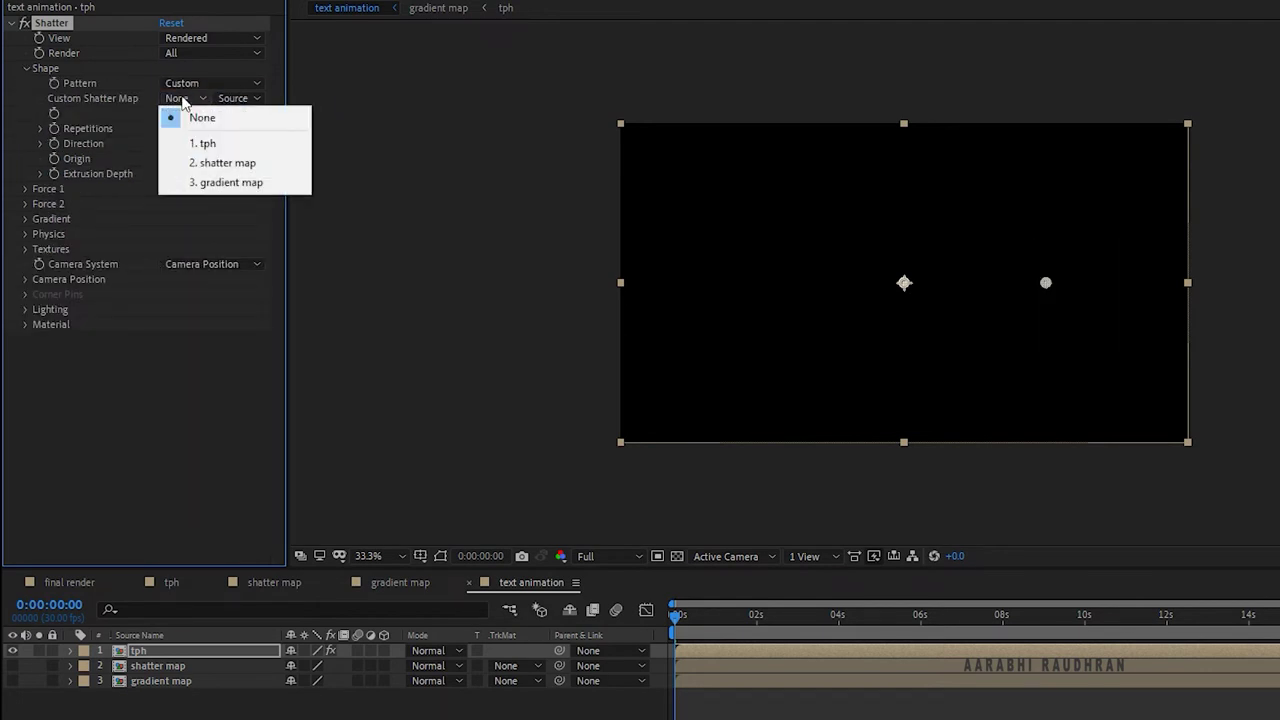
click(222, 163)
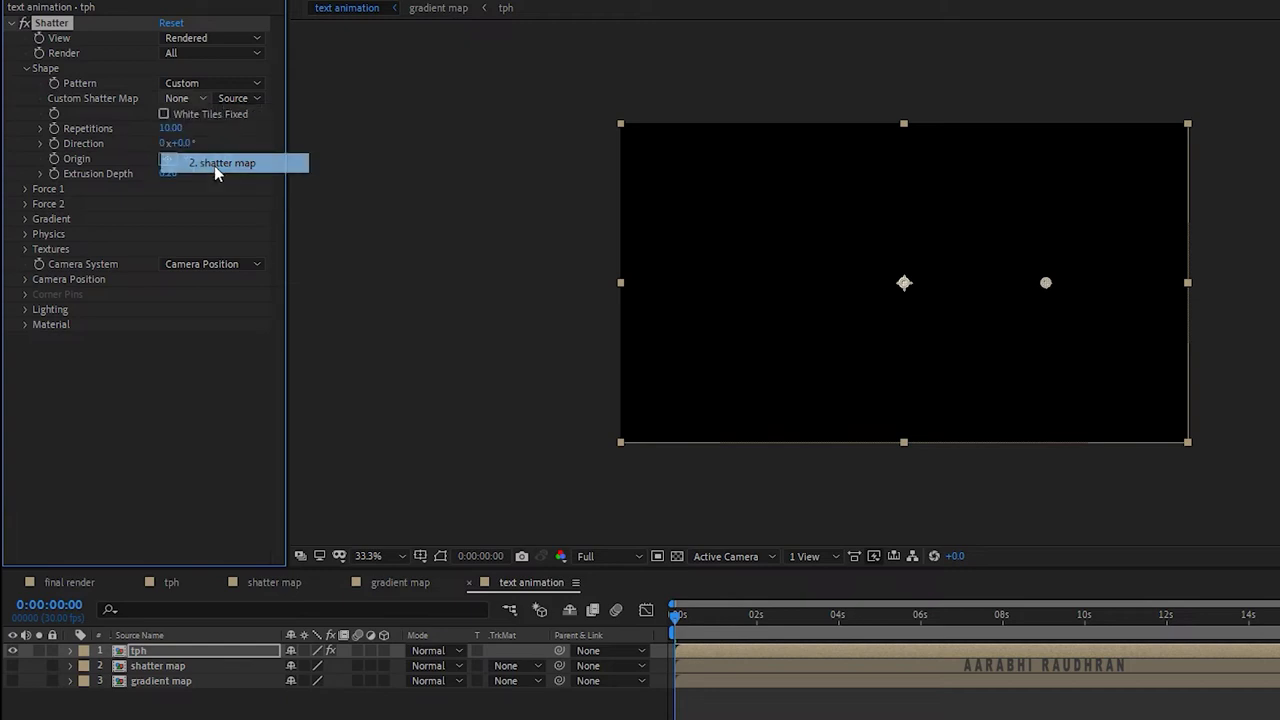
click(176, 129)
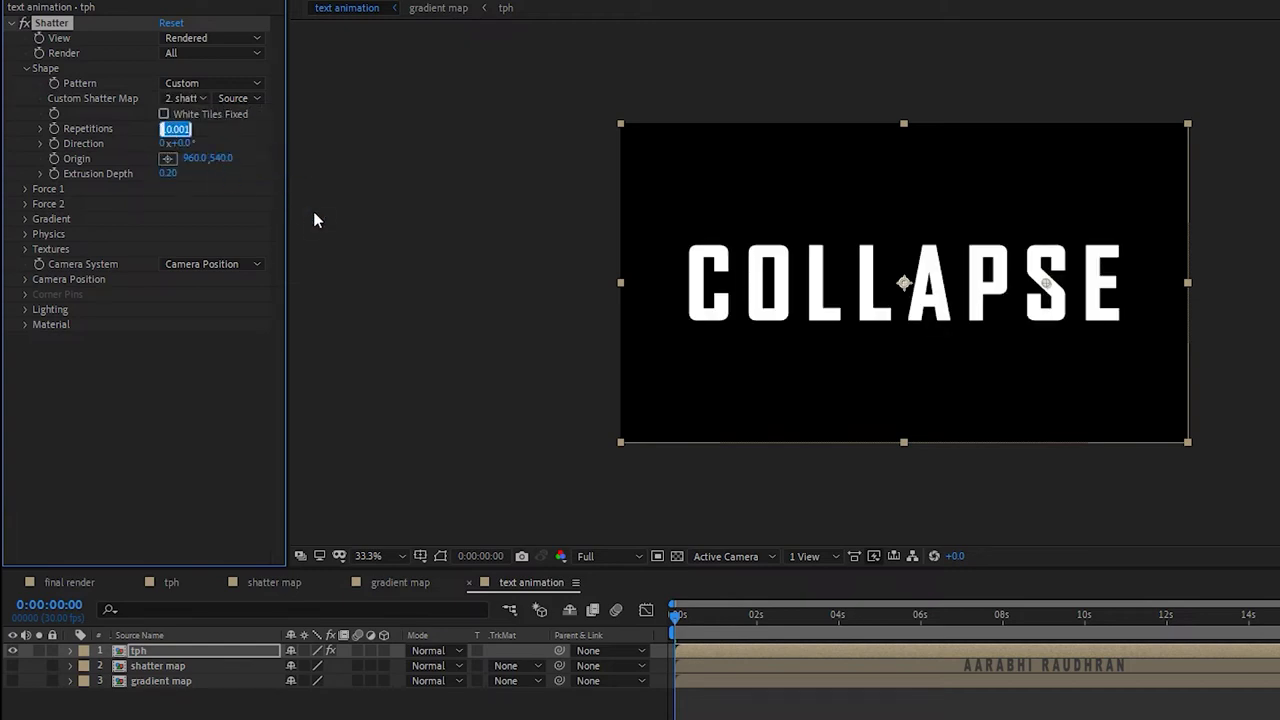
text(3)
key(Return)
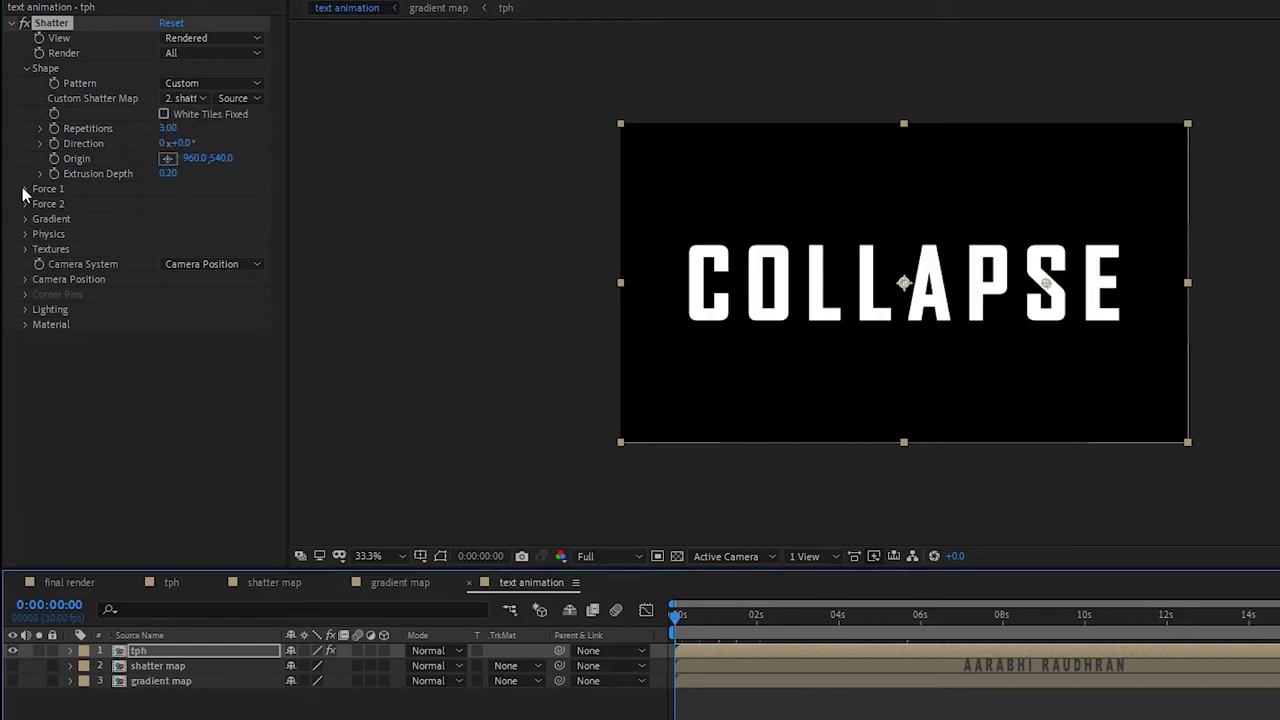
click(24, 189)
Set Force 1 Strength to 0 and place Force 2 far above the comp at 912, -3168.
click(168, 249)
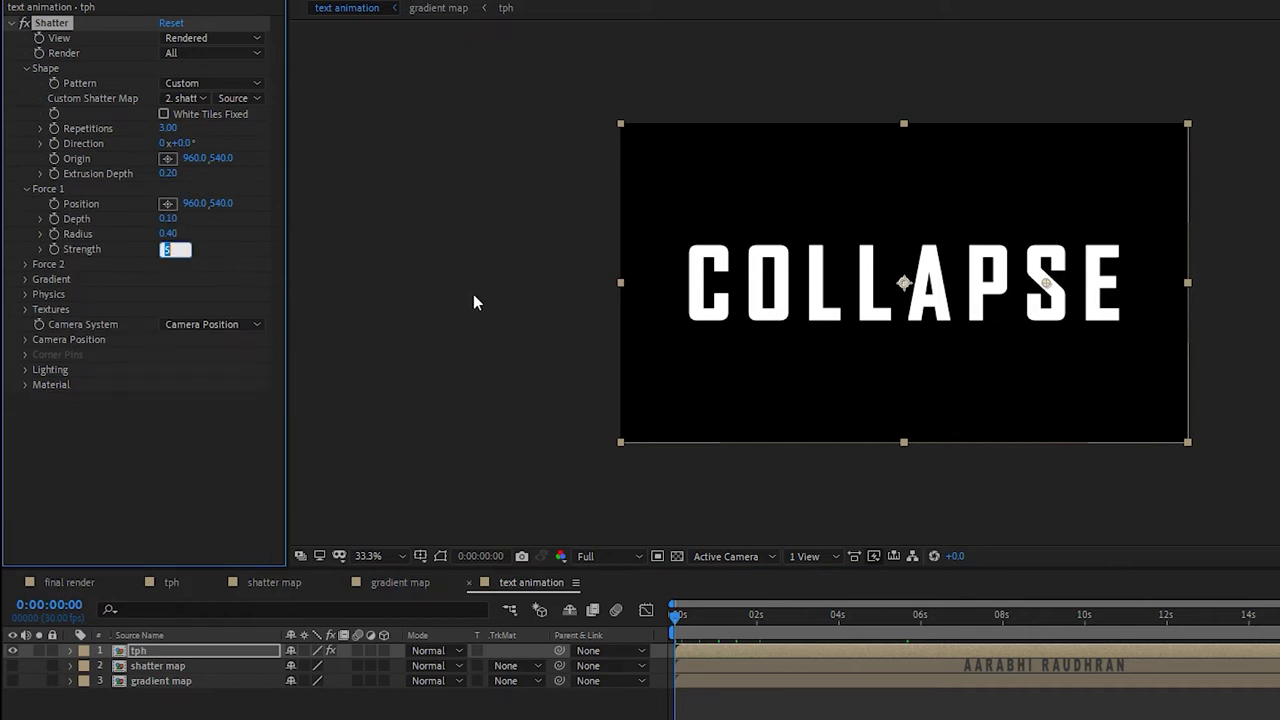
key(Return)
click(25, 264)
click(167, 279)
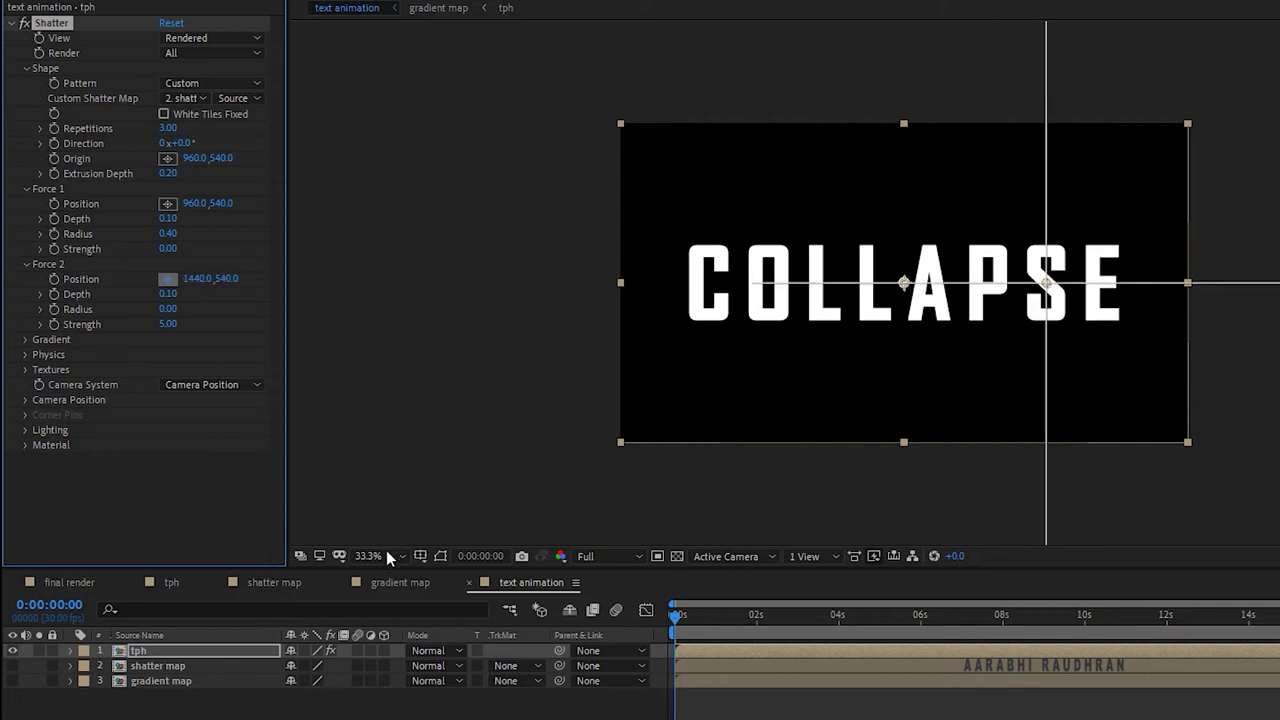
click(384, 553)
click(384, 553)
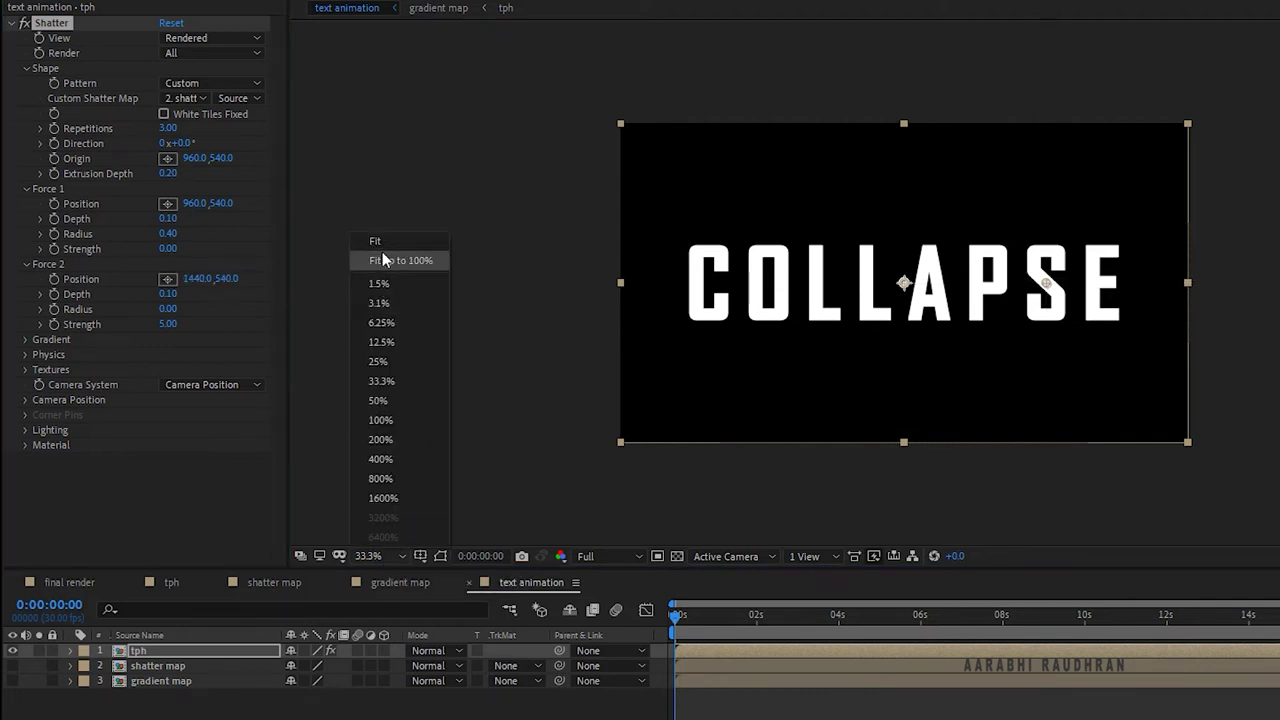
click(396, 325)
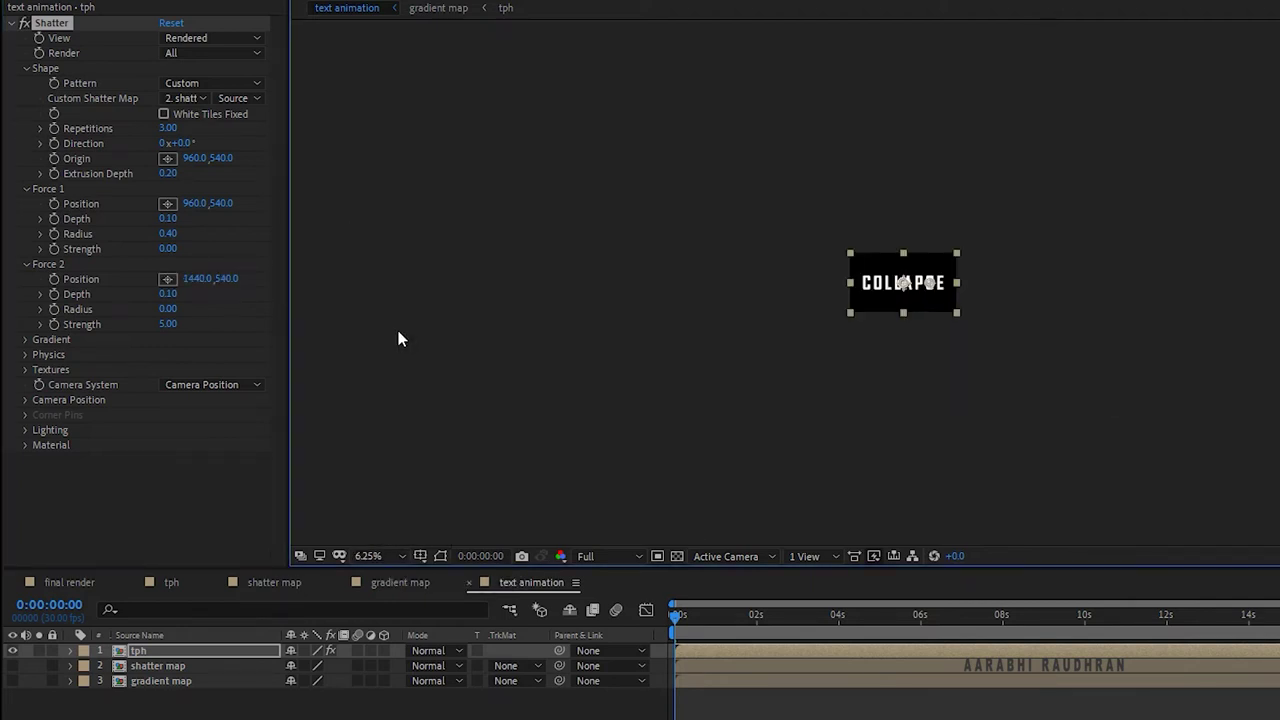
click(170, 282)
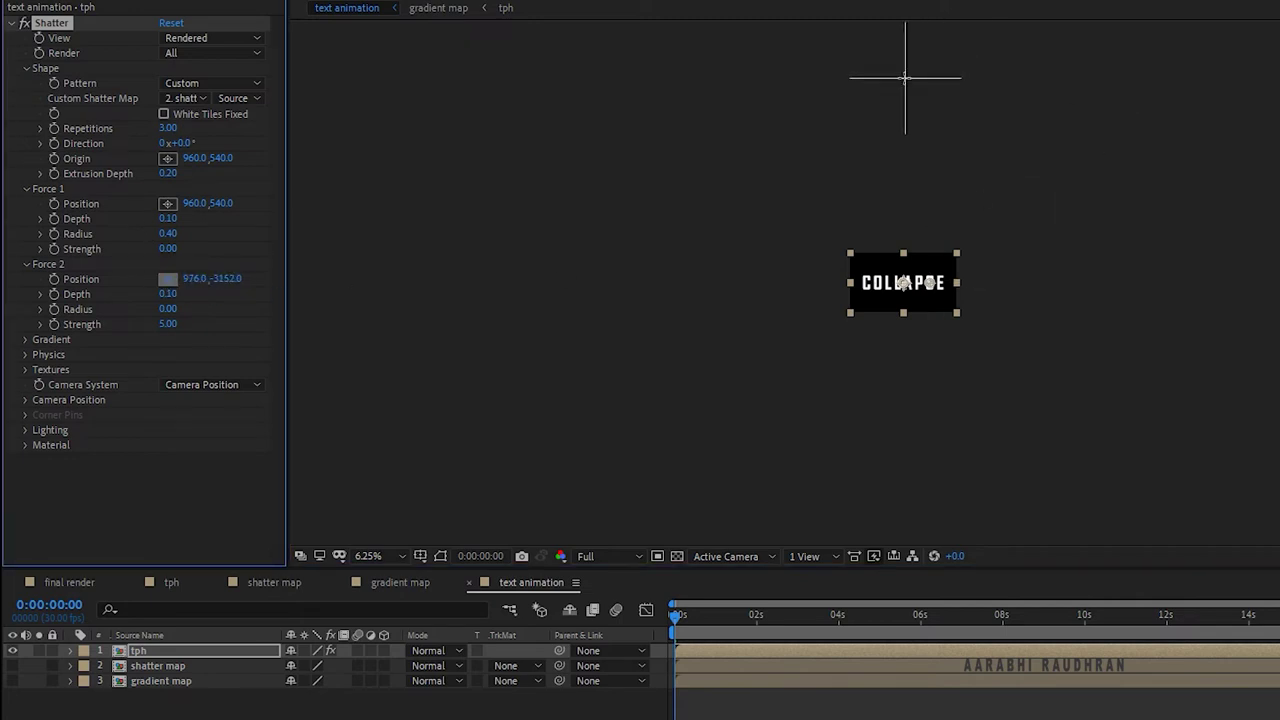
click(903, 82)
click(275, 503)
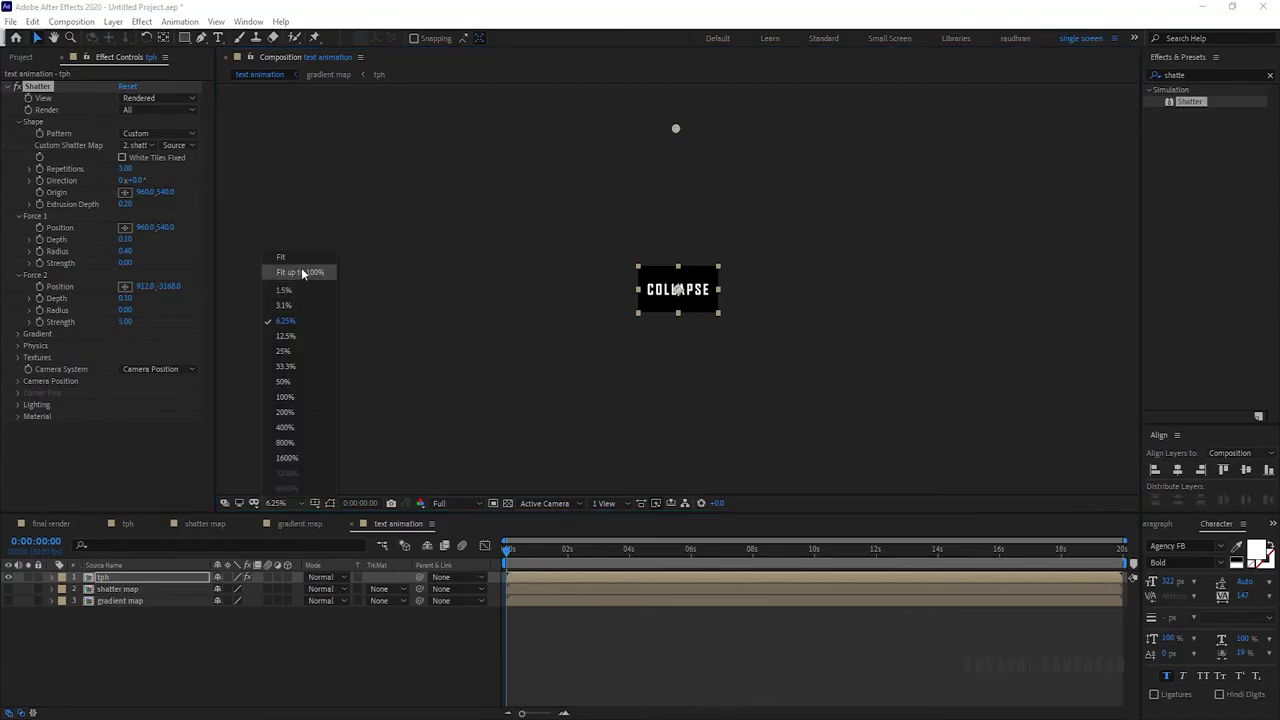
click(301, 272)
Give Force 2 a Radius of 0.50 and a Strength of -0.30.
click(124, 310)
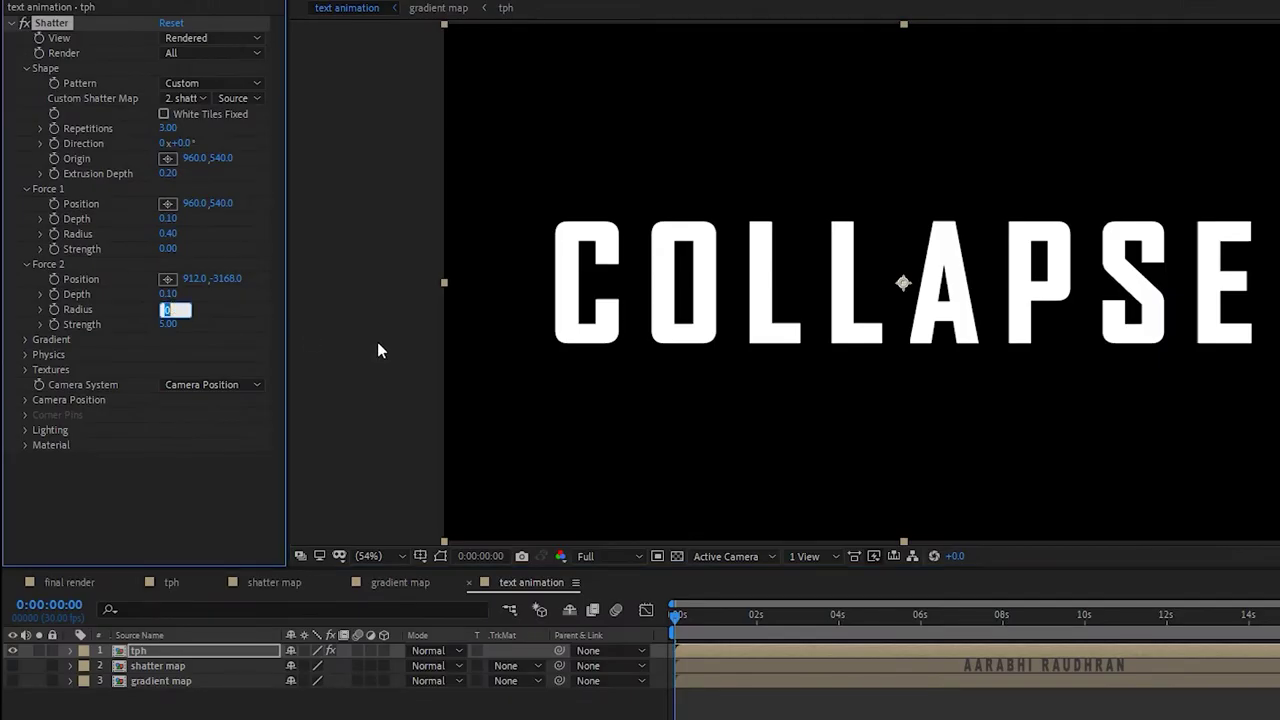
key(BackSpace)
text(.50)
key(Return)
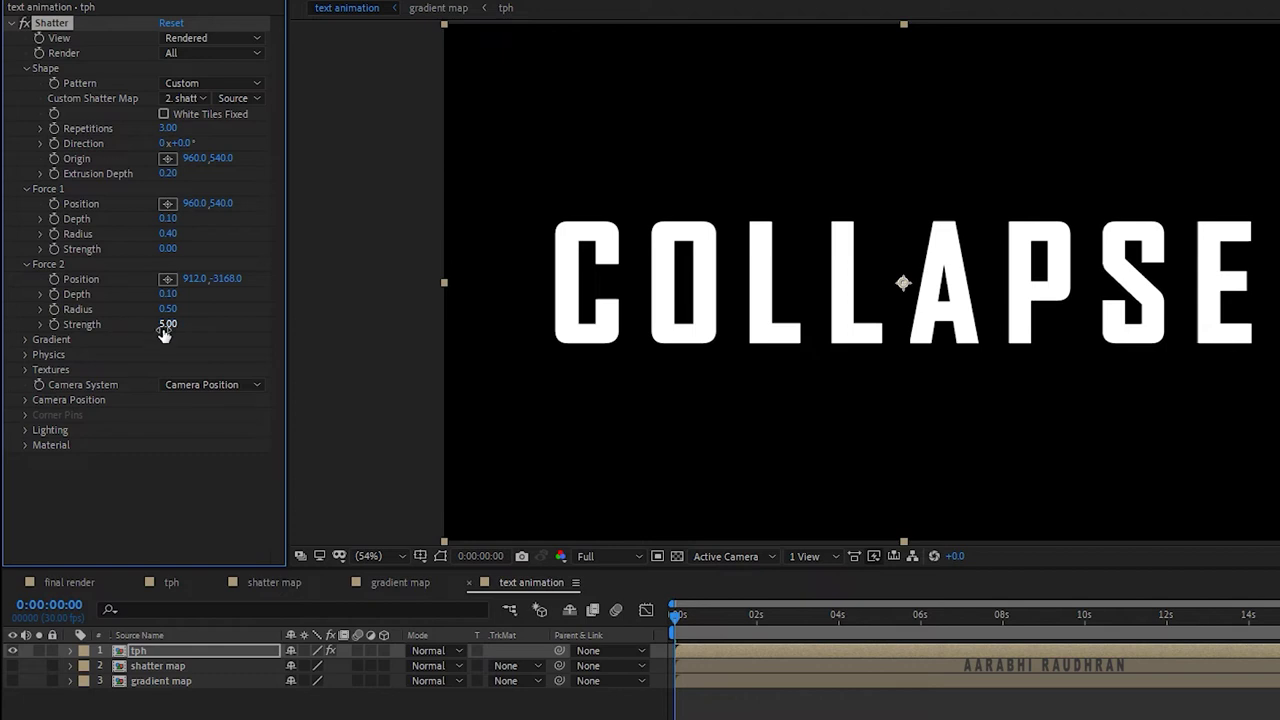
click(166, 326)
key(Return)
Set Shatter Threshold to 100% and use gradient map as the Gradient Layer, previewing at 3 seconds.
click(25, 340)
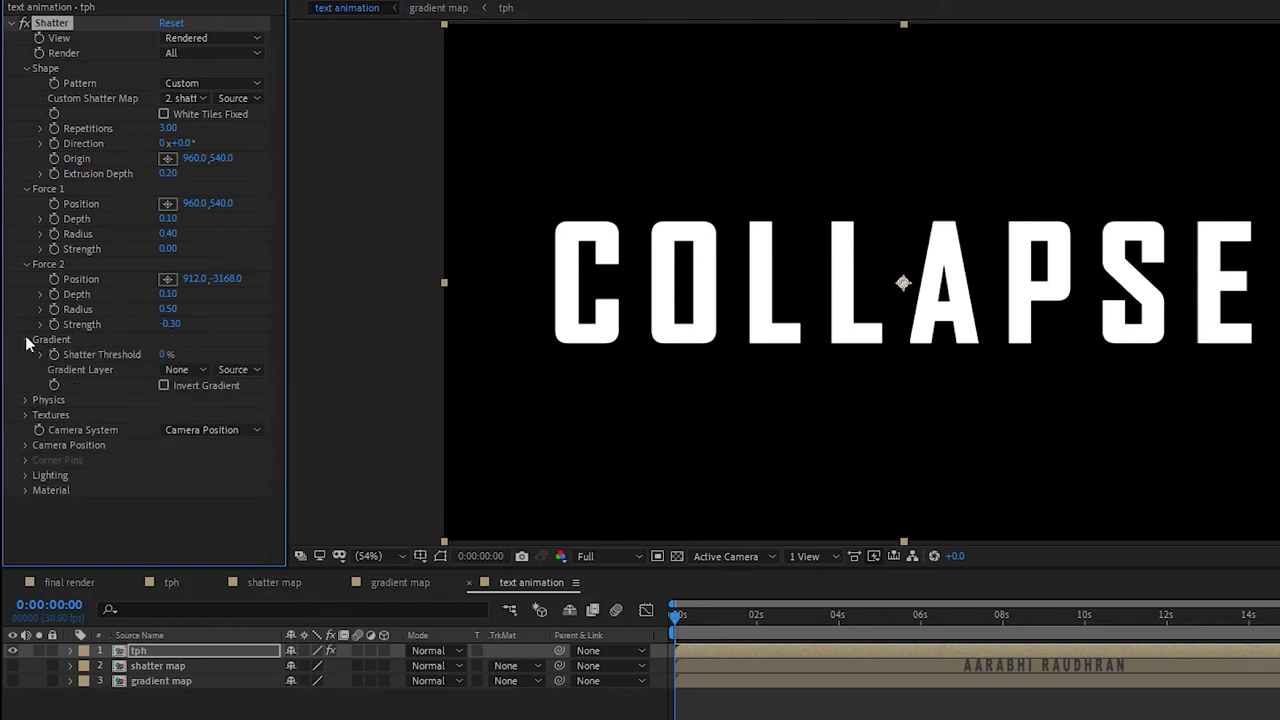
drag(766, 620, 715, 624)
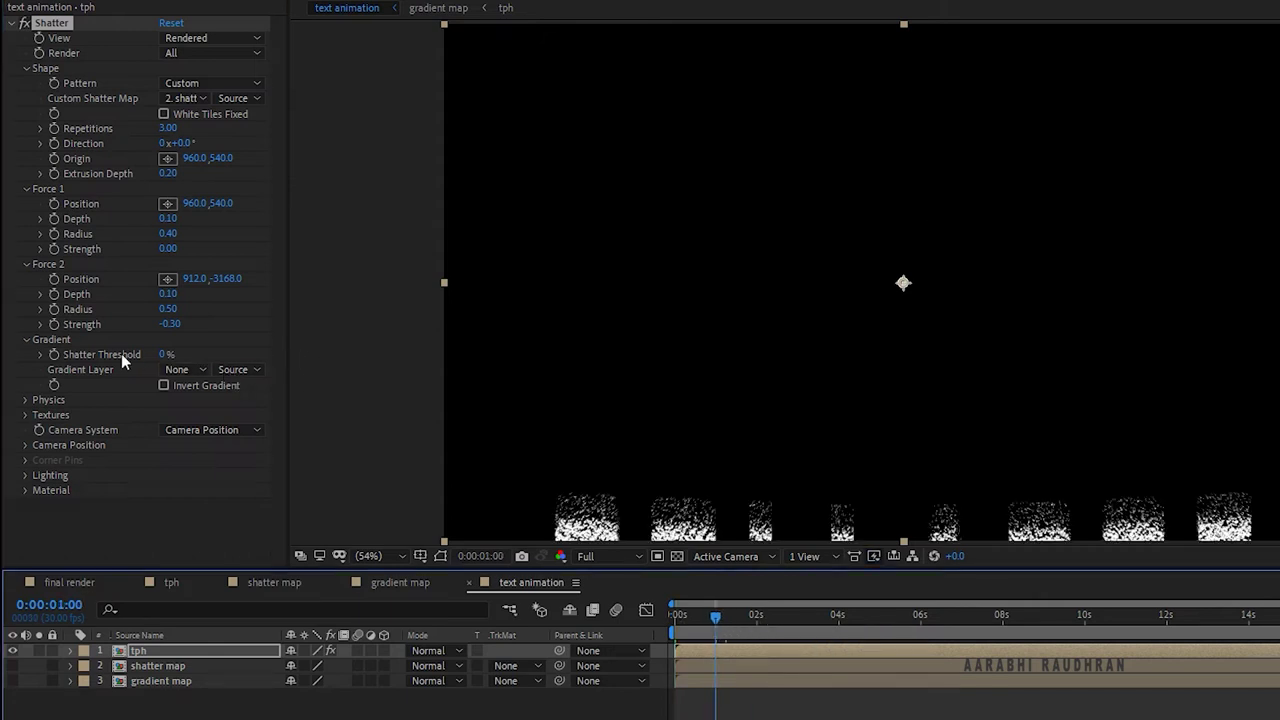
click(56, 353)
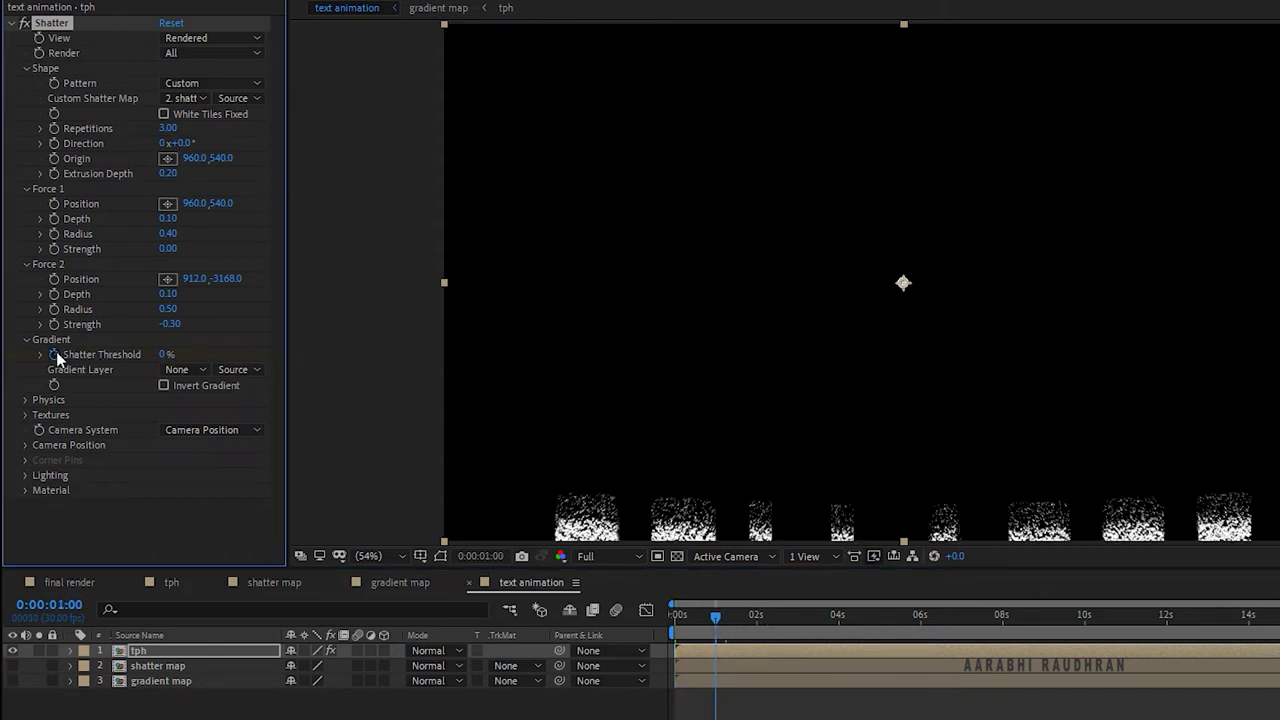
click(791, 618)
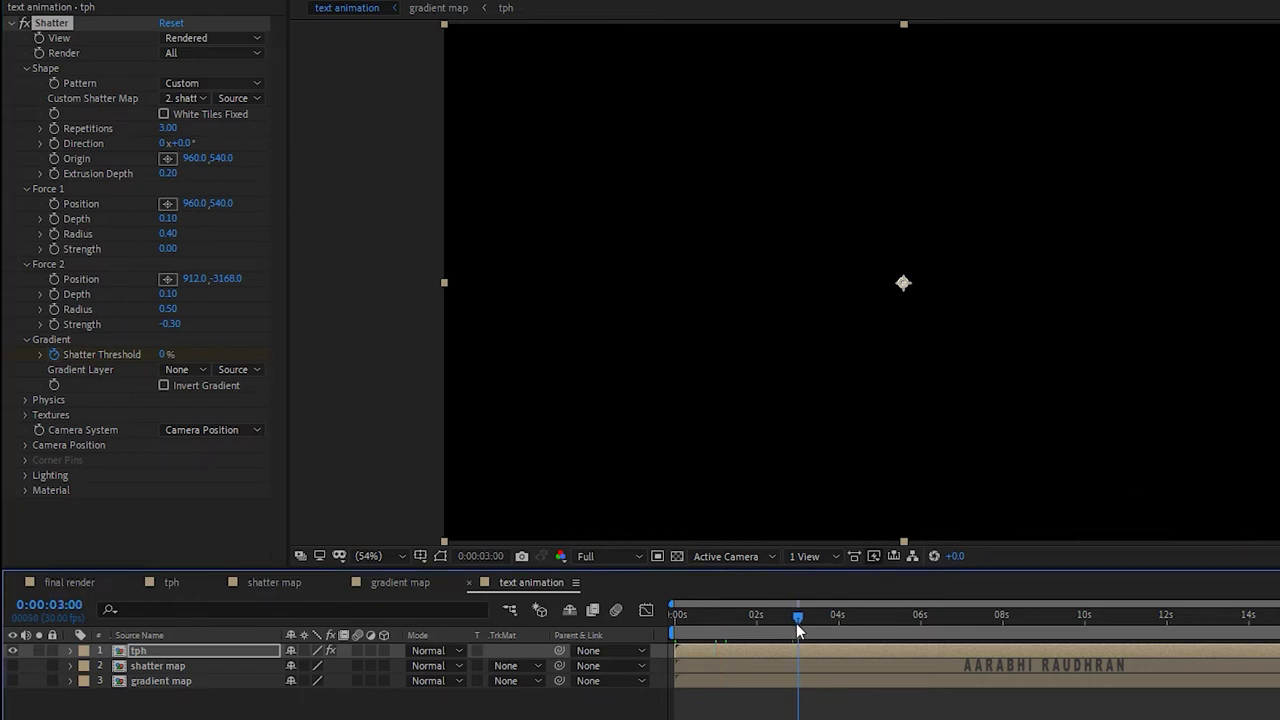
drag(165, 356, 291, 447)
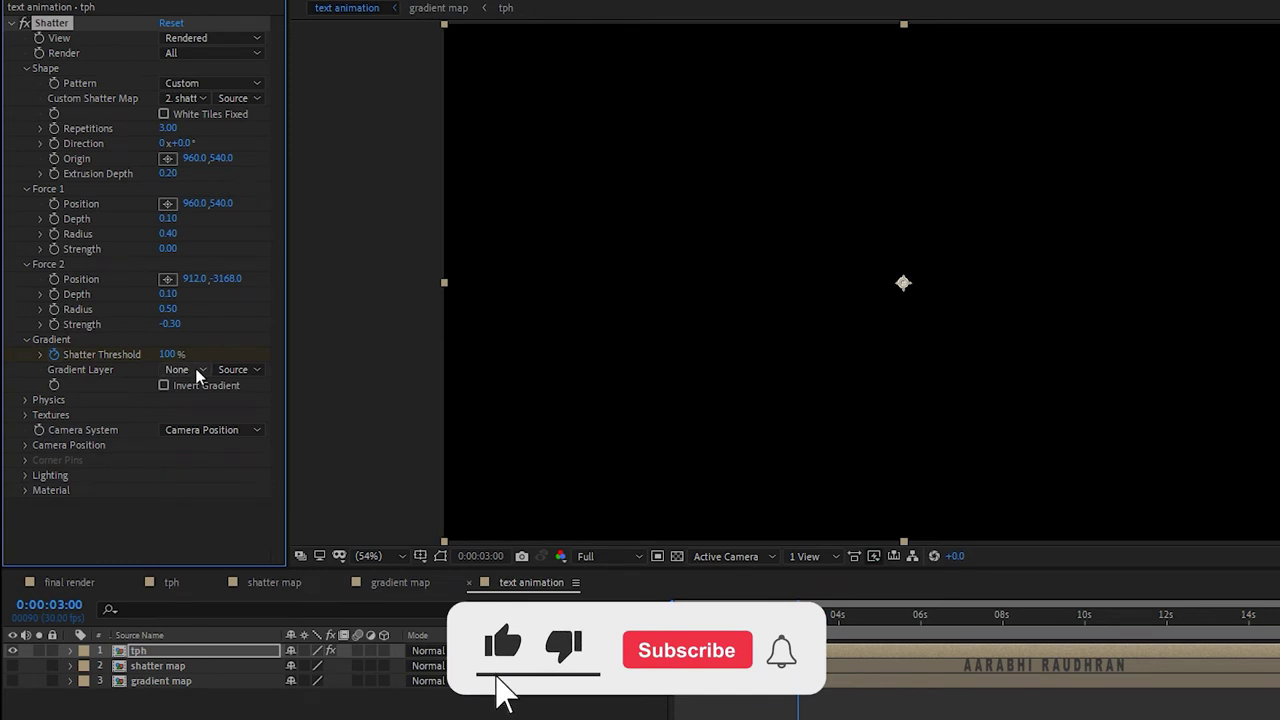
click(185, 369)
click(222, 455)
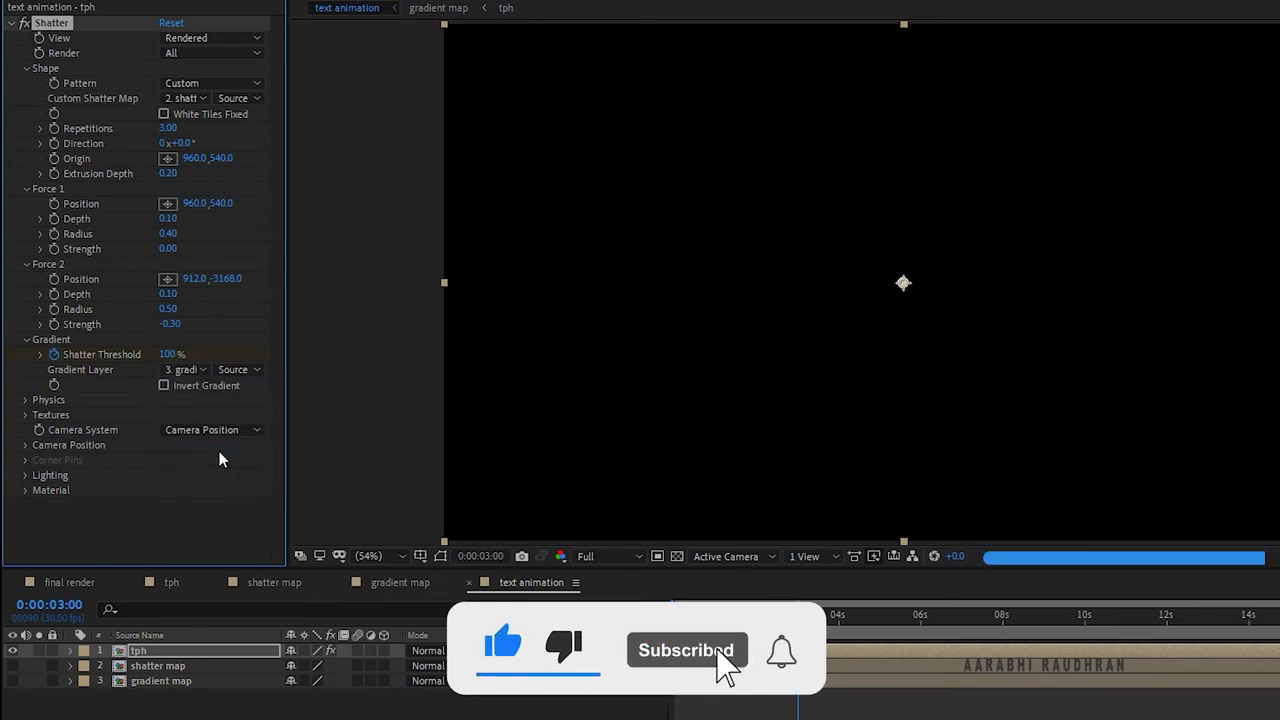
Set Physics Rotation Speed, Randomness and Gravity to 1.00.
click(25, 400)
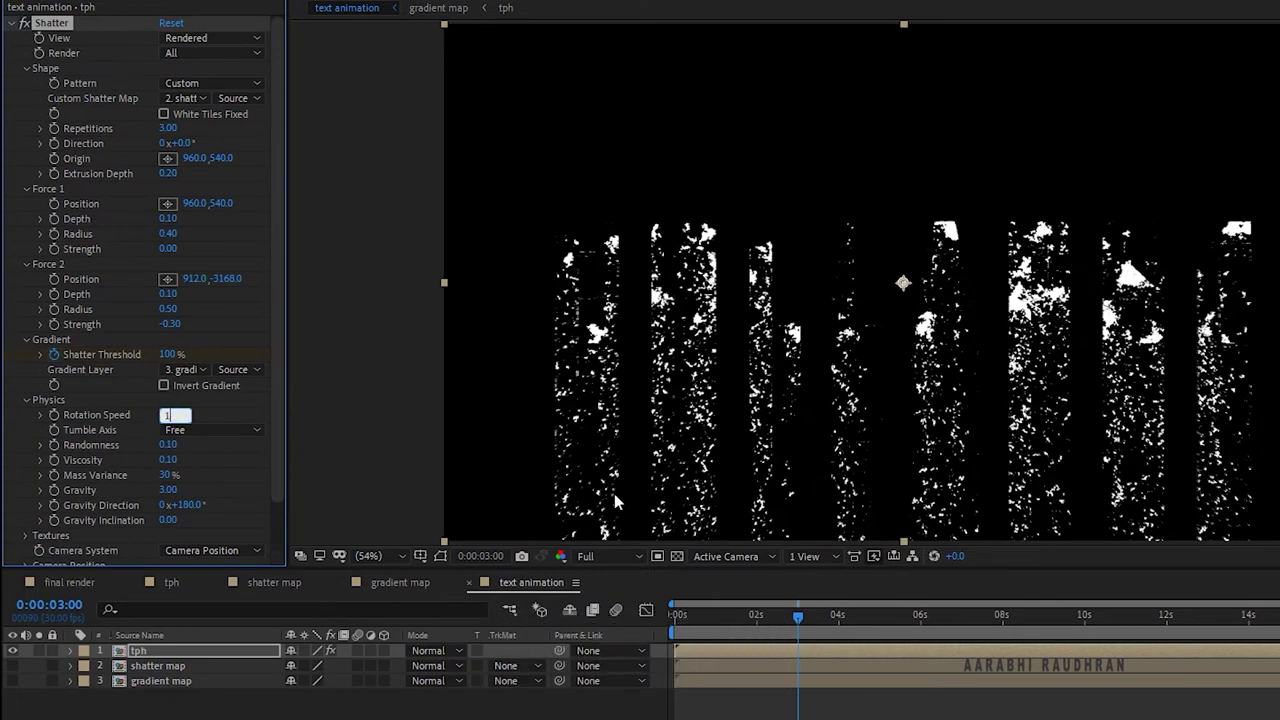
key(Return)
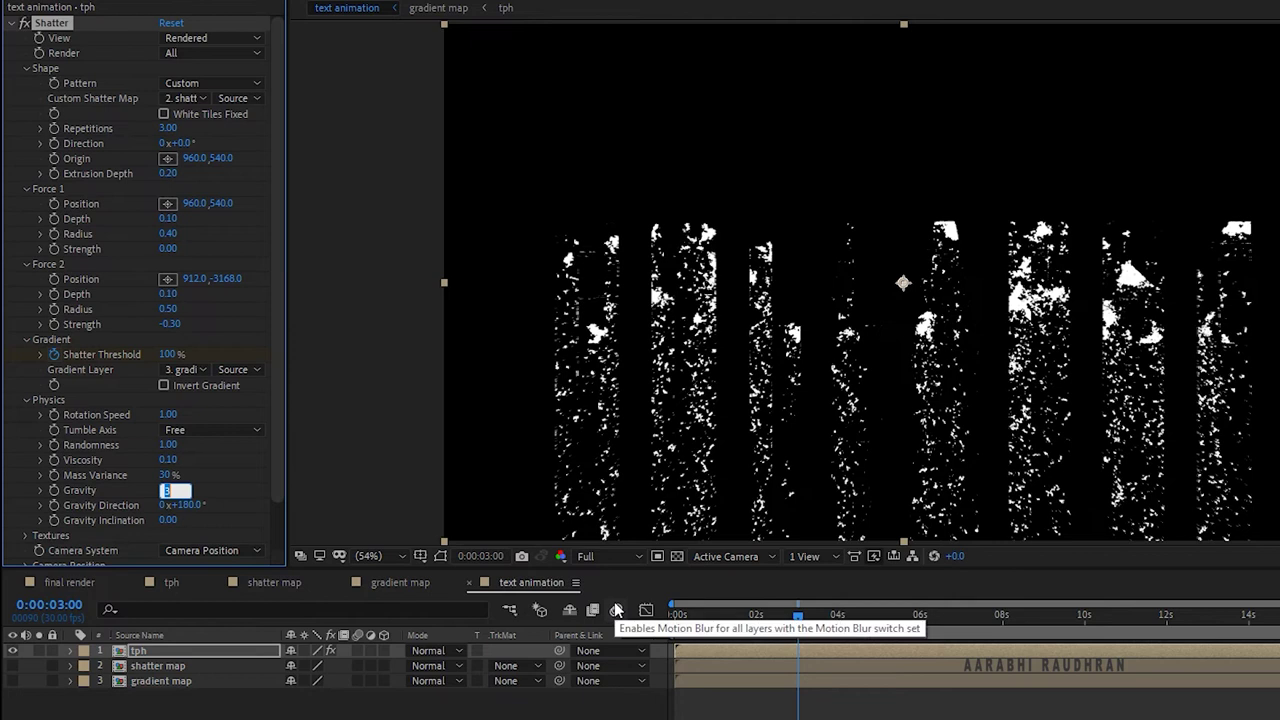
text(1)
key(Return)
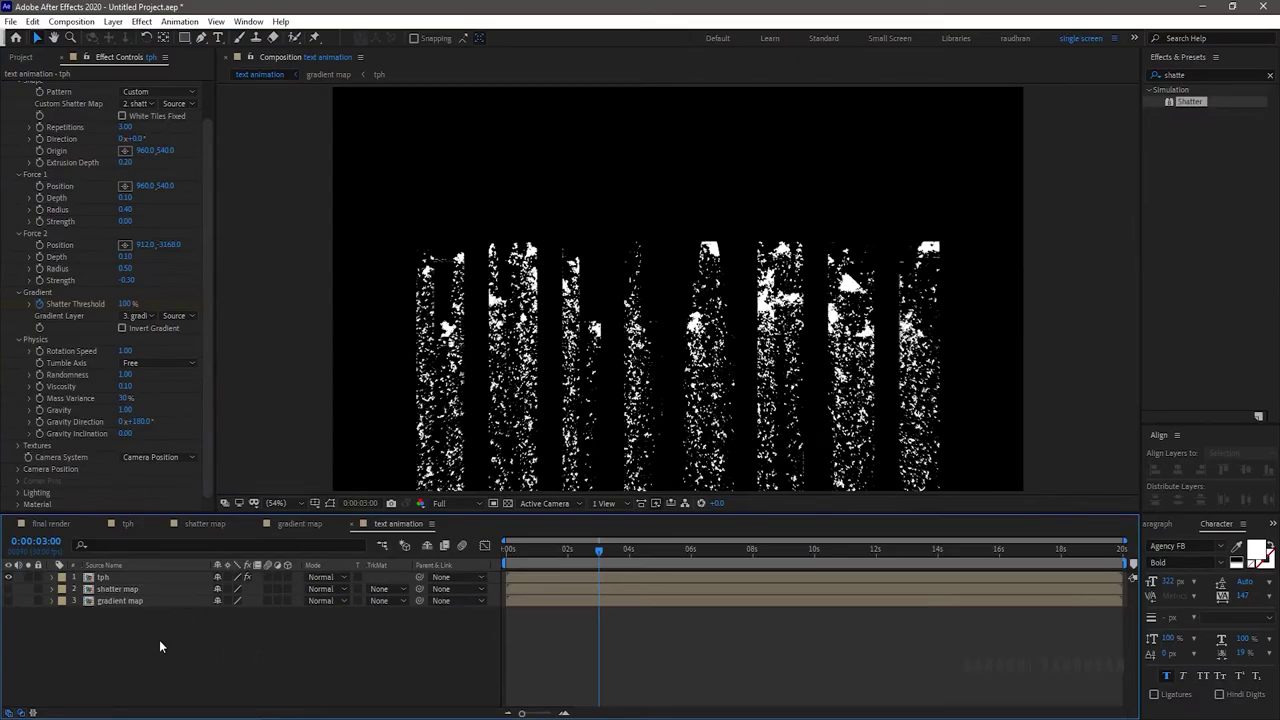
Add a point light and move it below the frame.
right_click(159, 640)
mouse_move(210, 489)
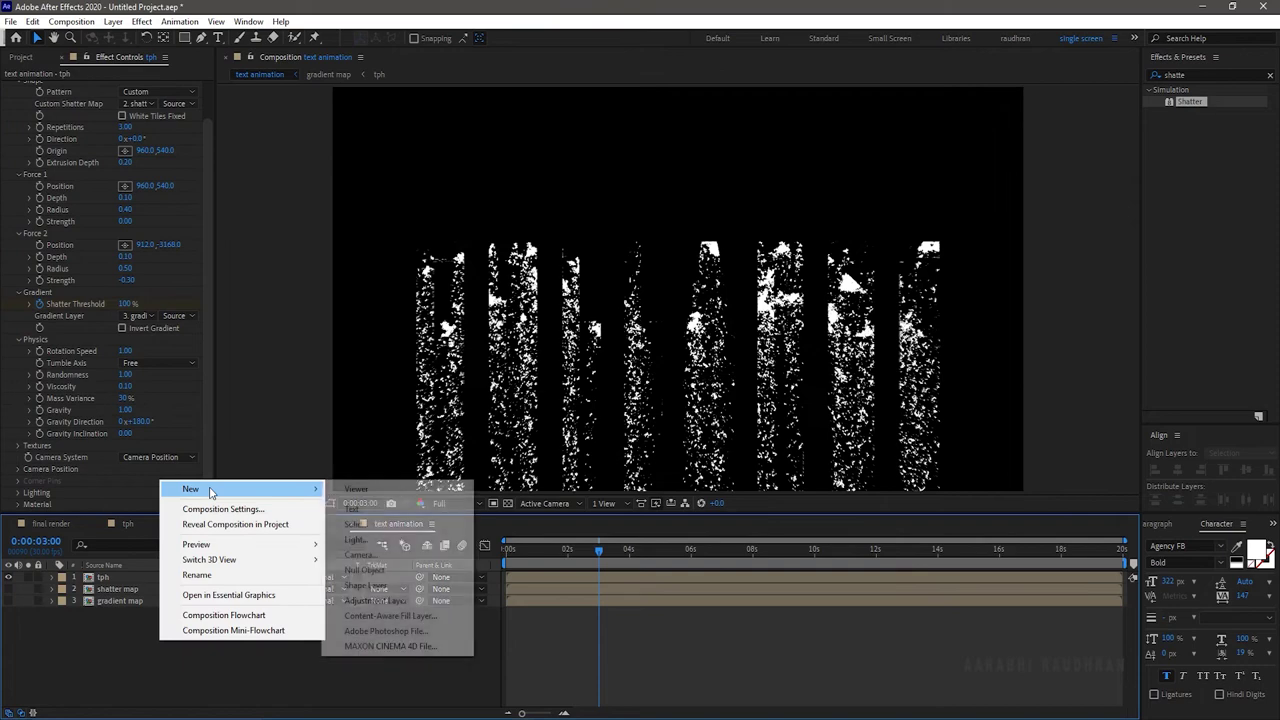
click(352, 540)
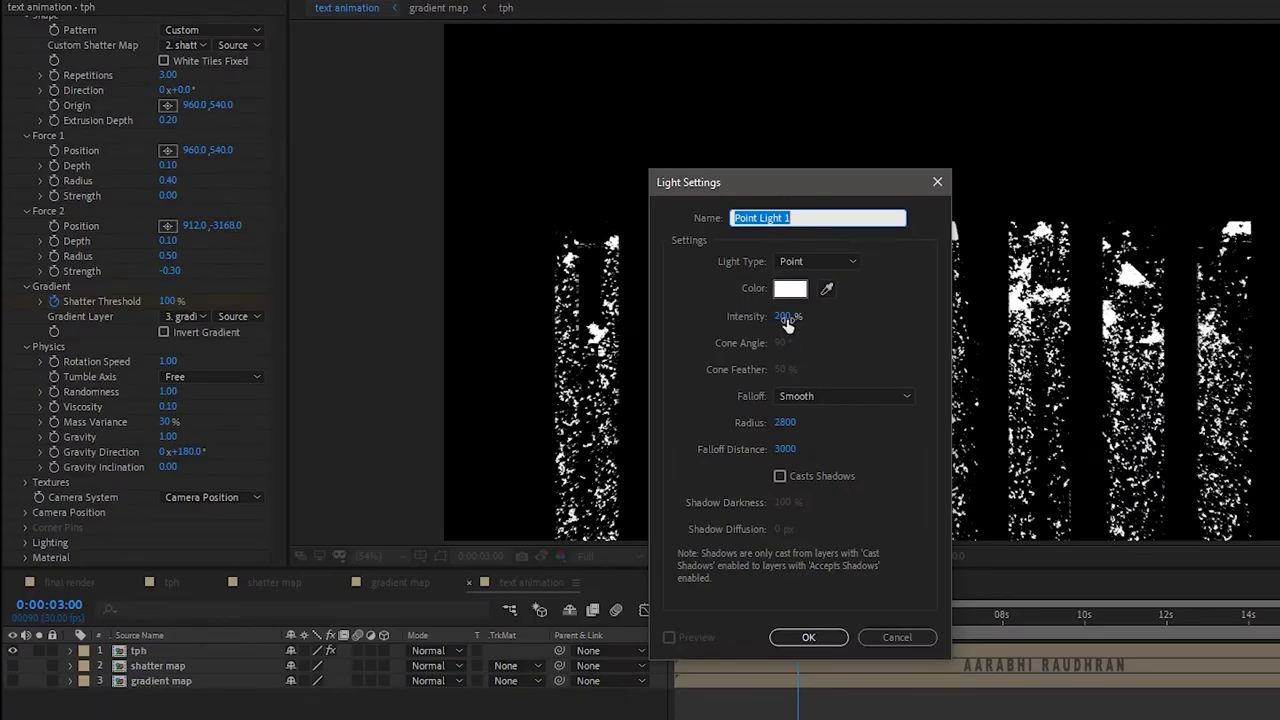
click(809, 637)
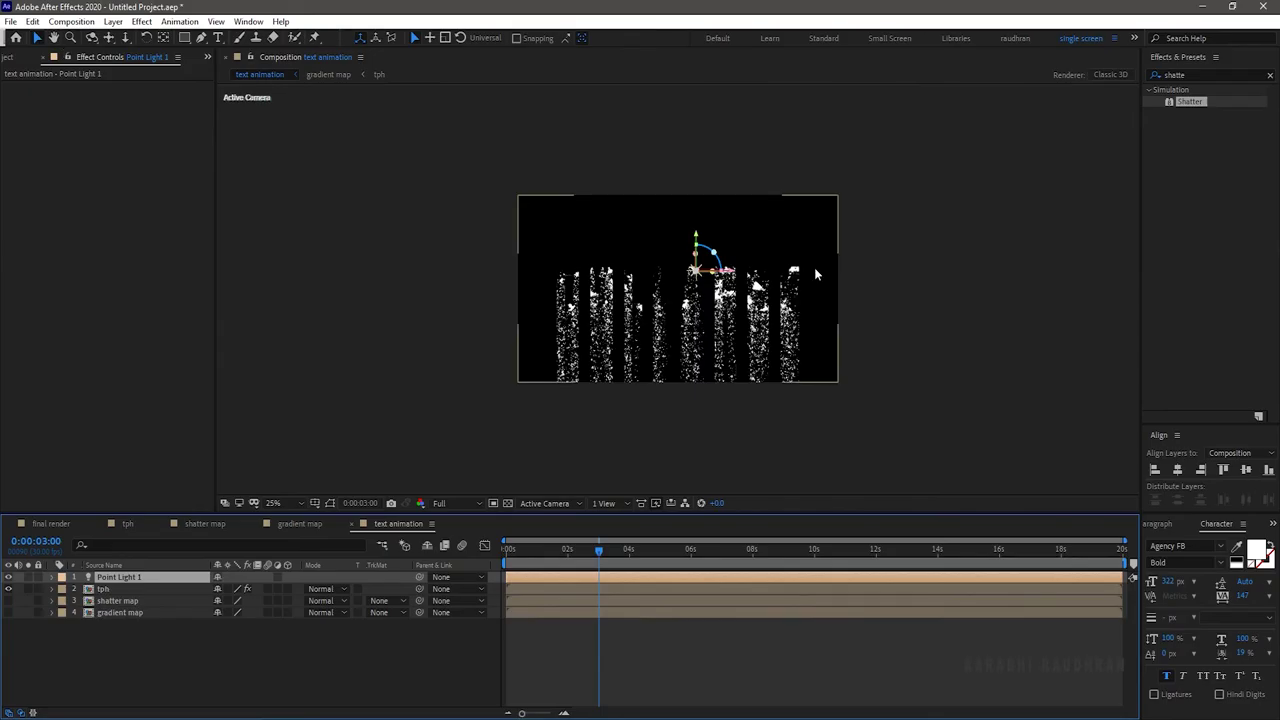
drag(697, 245, 705, 420)
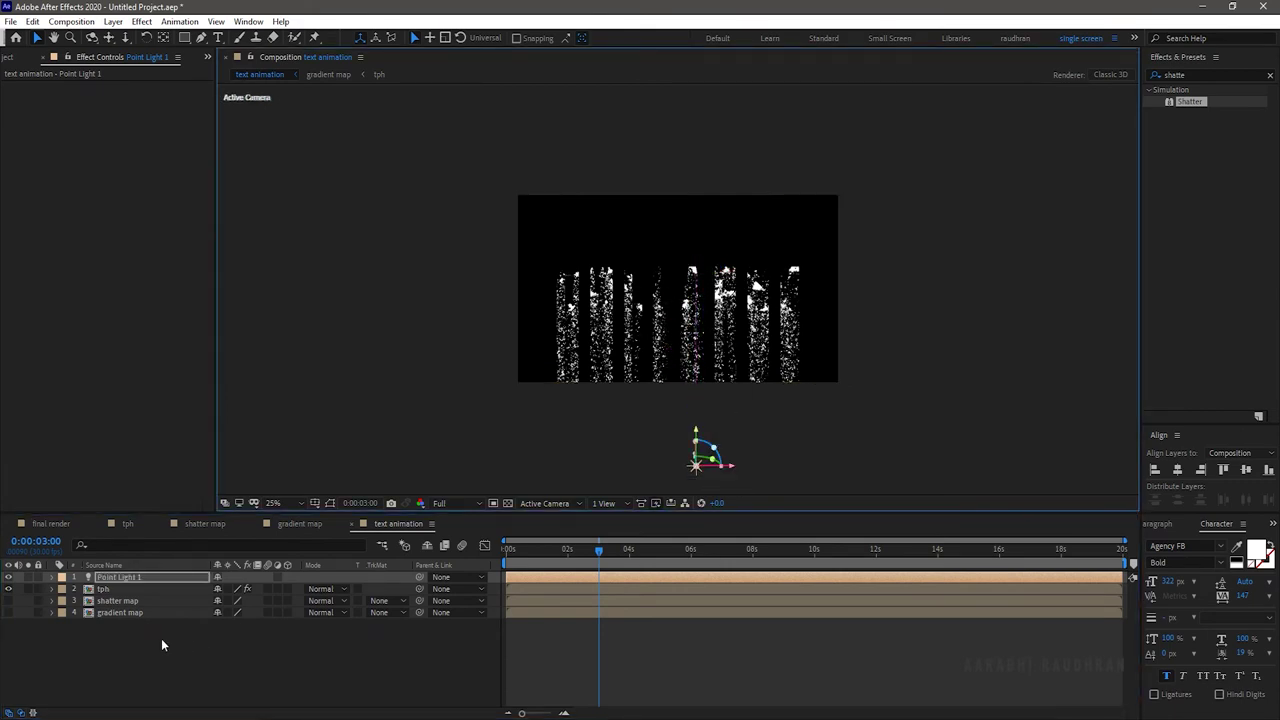
Pre-compose all four layers into a 'shatter text' composition.
drag(156, 646, 134, 578)
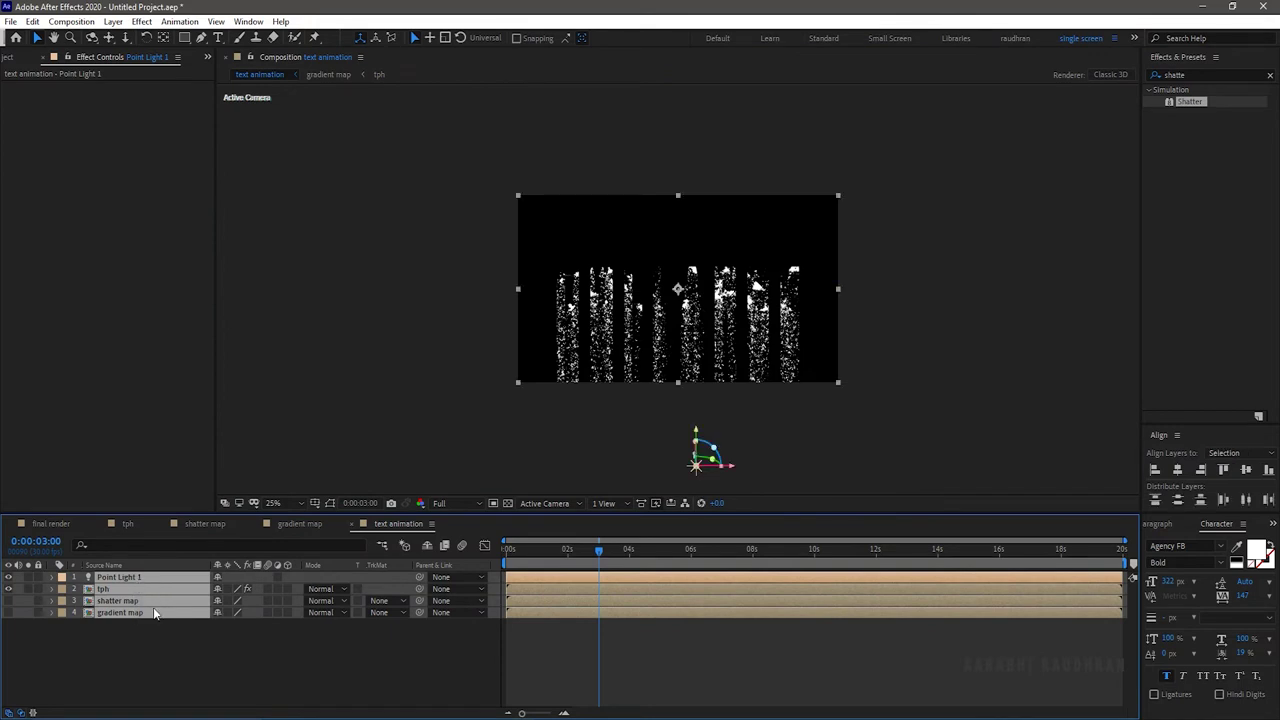
right_click(152, 607)
click(197, 534)
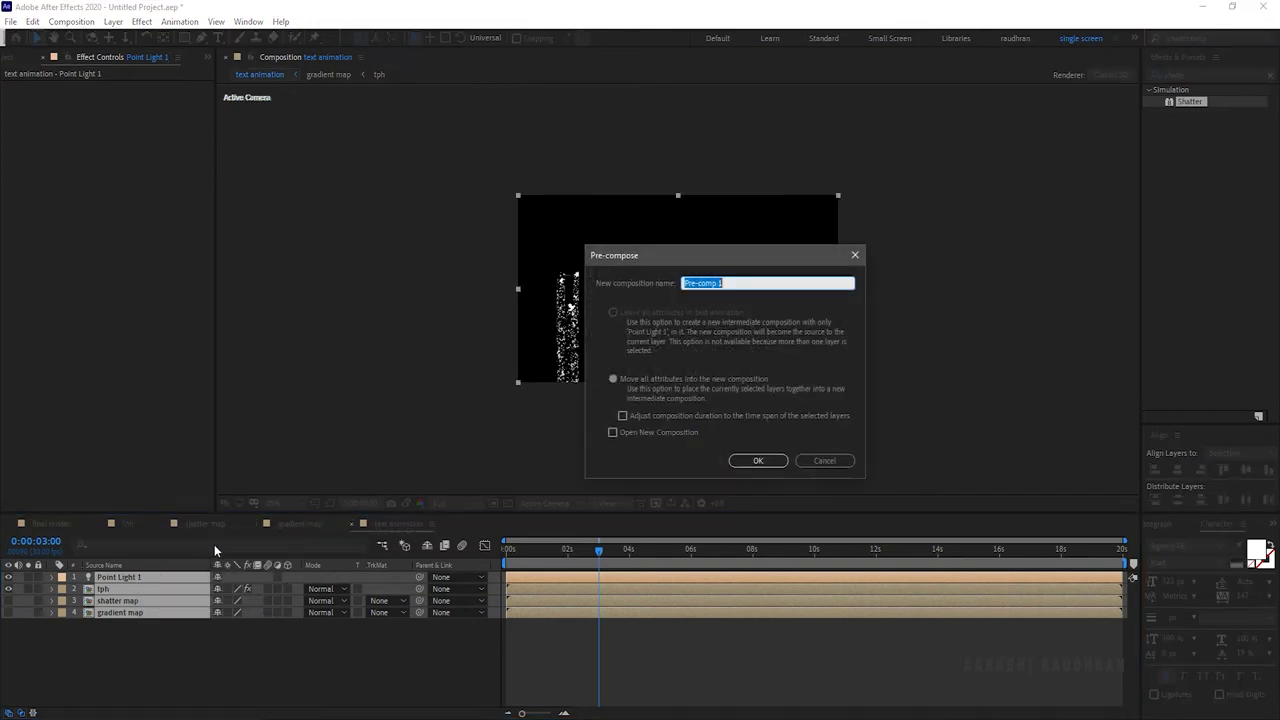
text(shatter text)
key(Return)
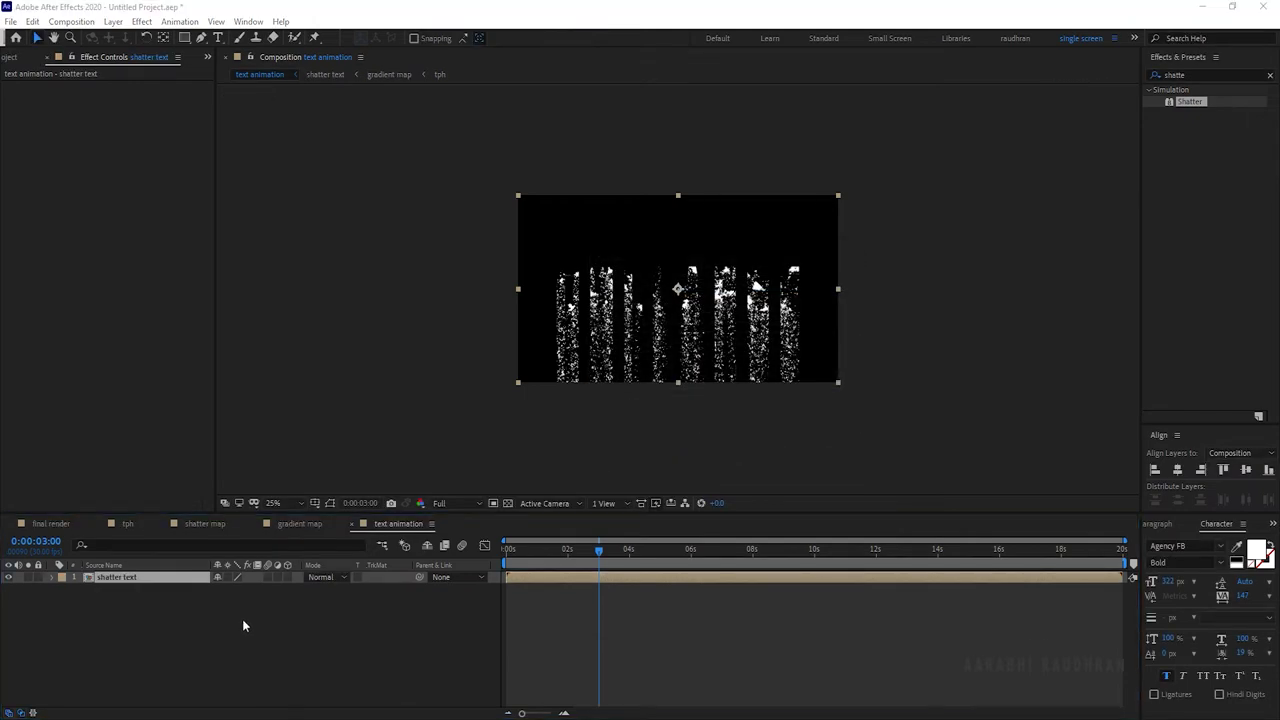
Add an adjustment layer named 'glow' above shatter text.
right_click(244, 619)
mouse_move(300, 470)
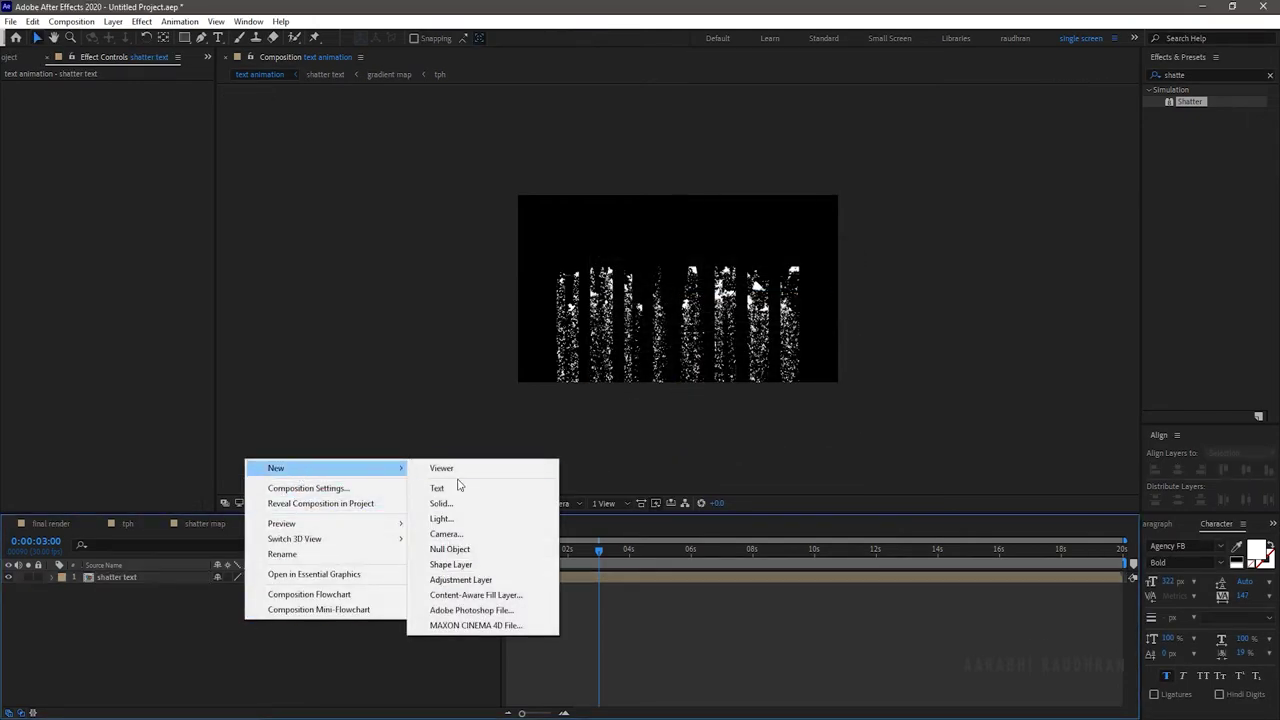
click(460, 580)
right_click(177, 574)
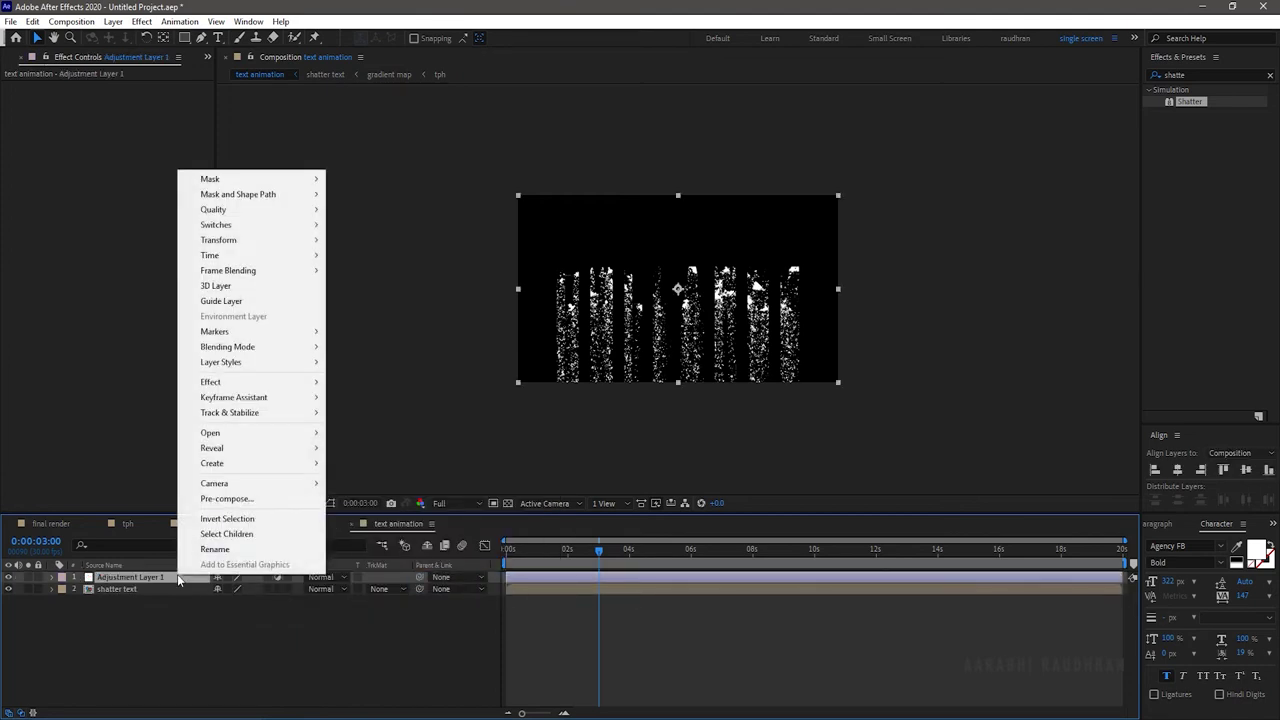
click(205, 550)
key(BackSpace)
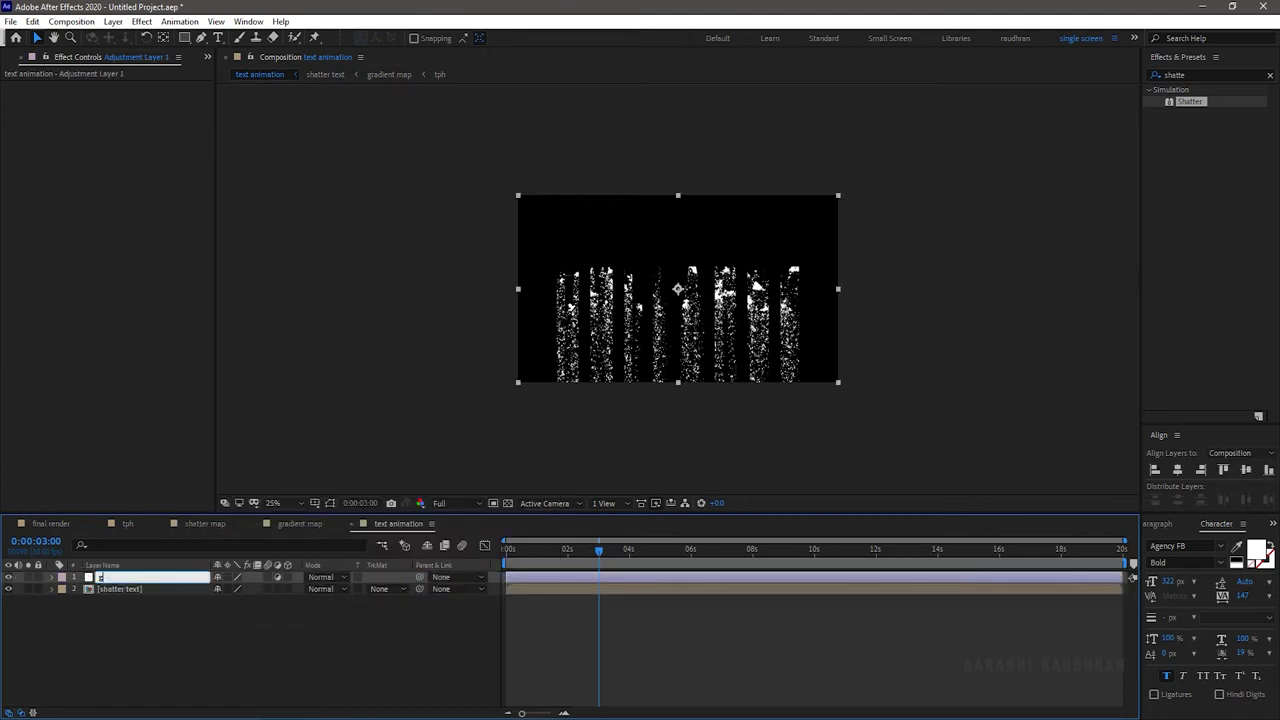
text(g)
Apply Glow to the glow layer with Threshold 25%, Radius 500 and Intensity 2.0.
click(1188, 72)
text(g)
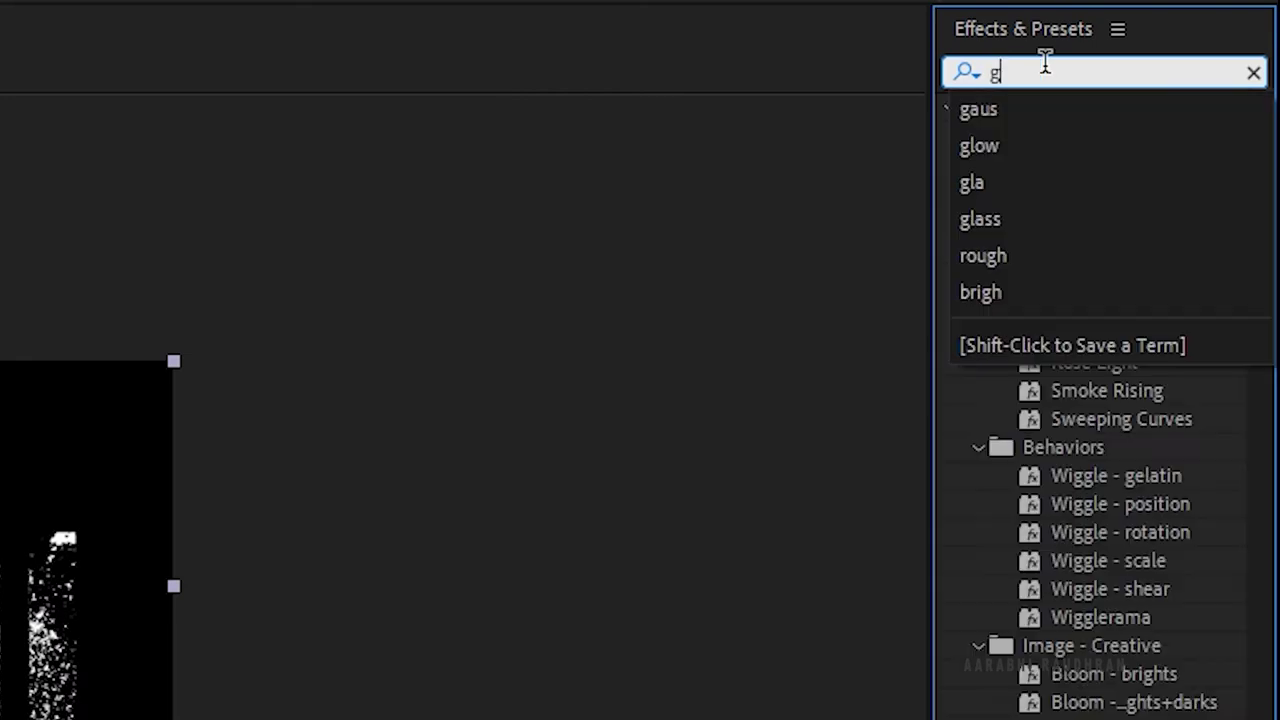
text(low)
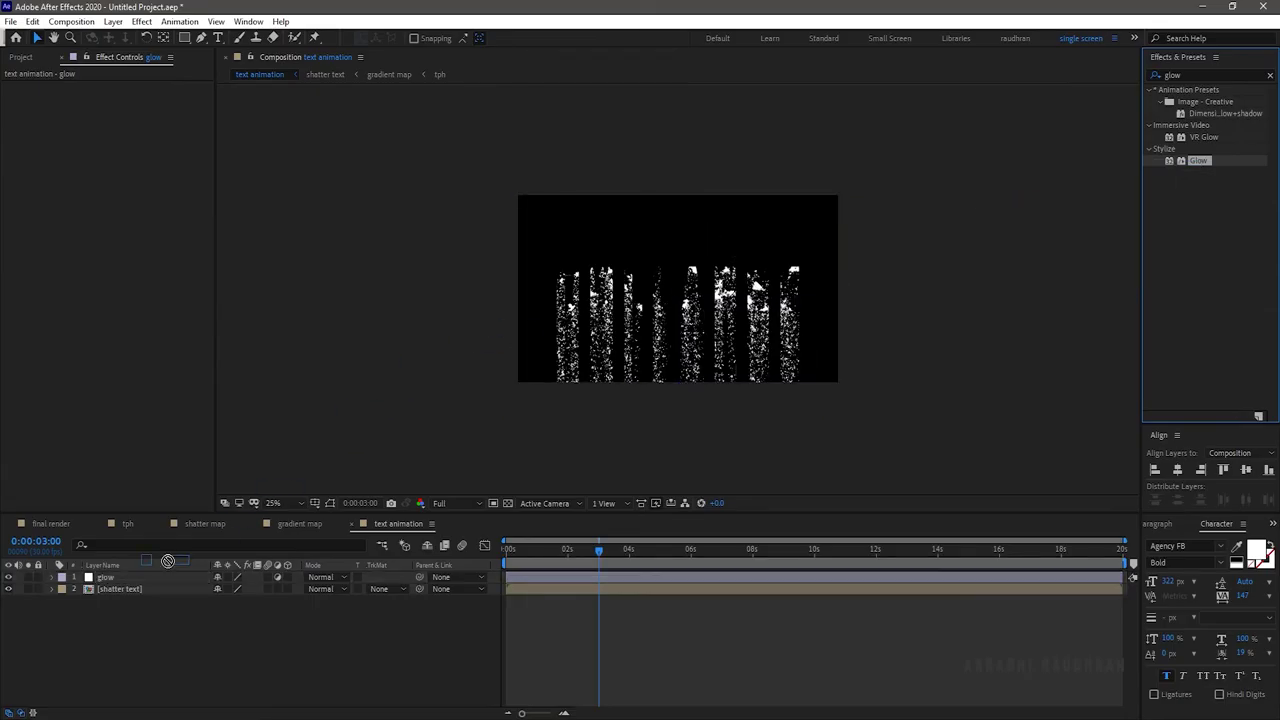
drag(1073, 280, 131, 577)
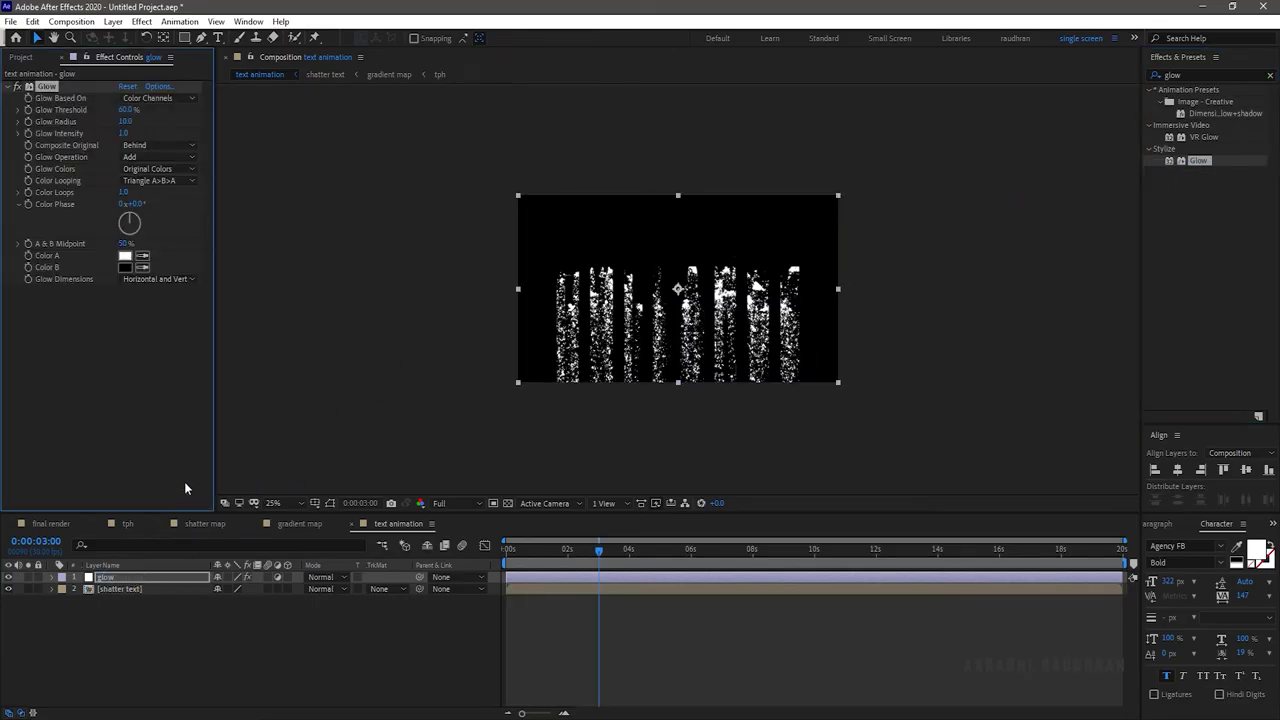
key(Home)
click(128, 109)
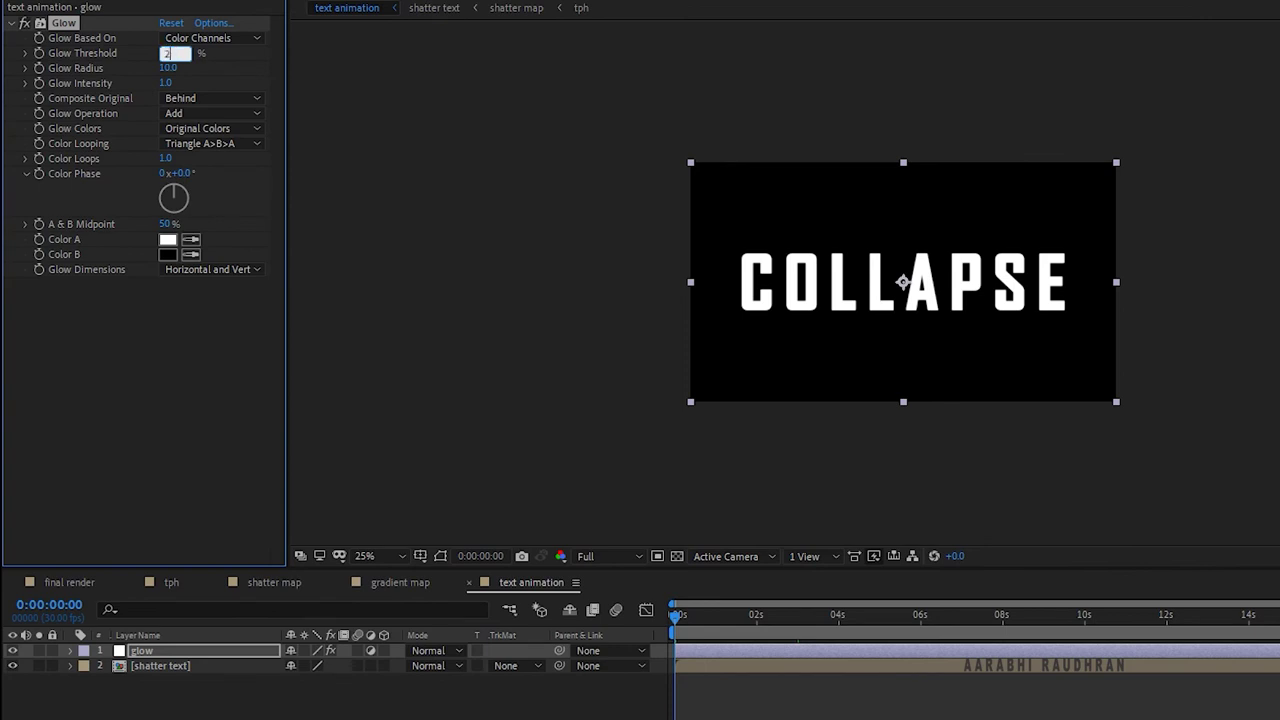
text(5)
key(Return)
text(500)
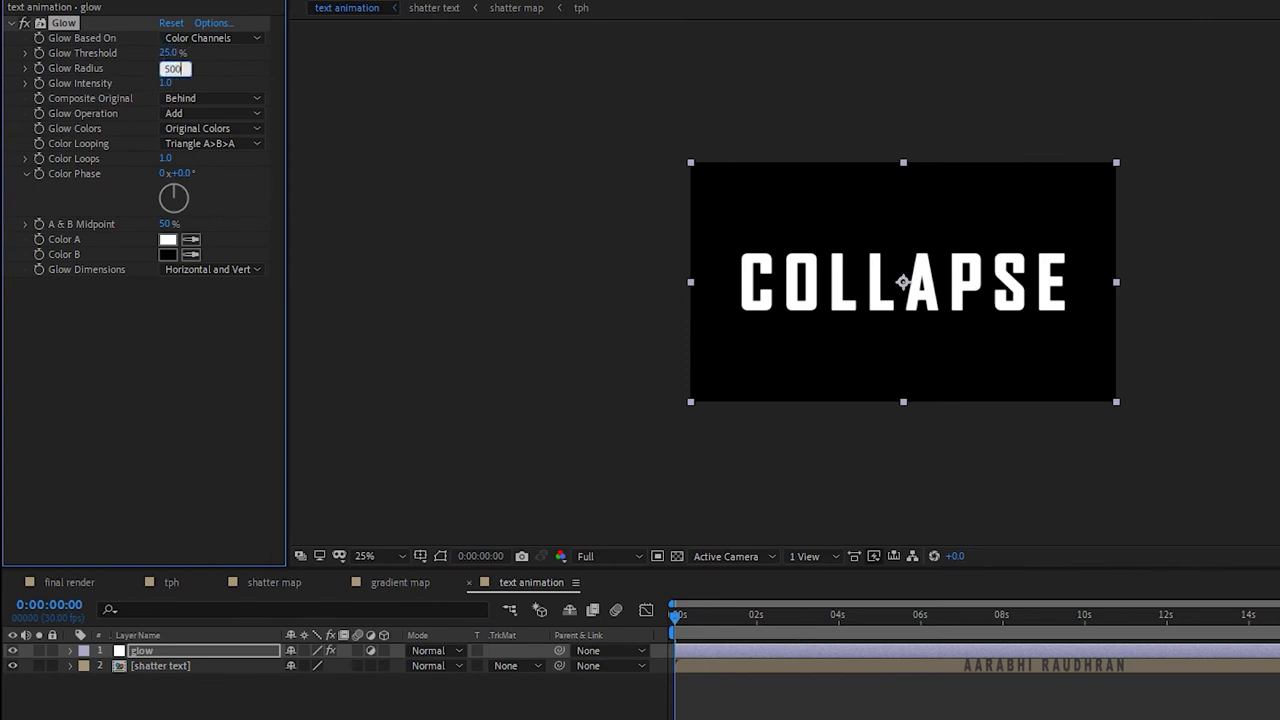
key(Return)
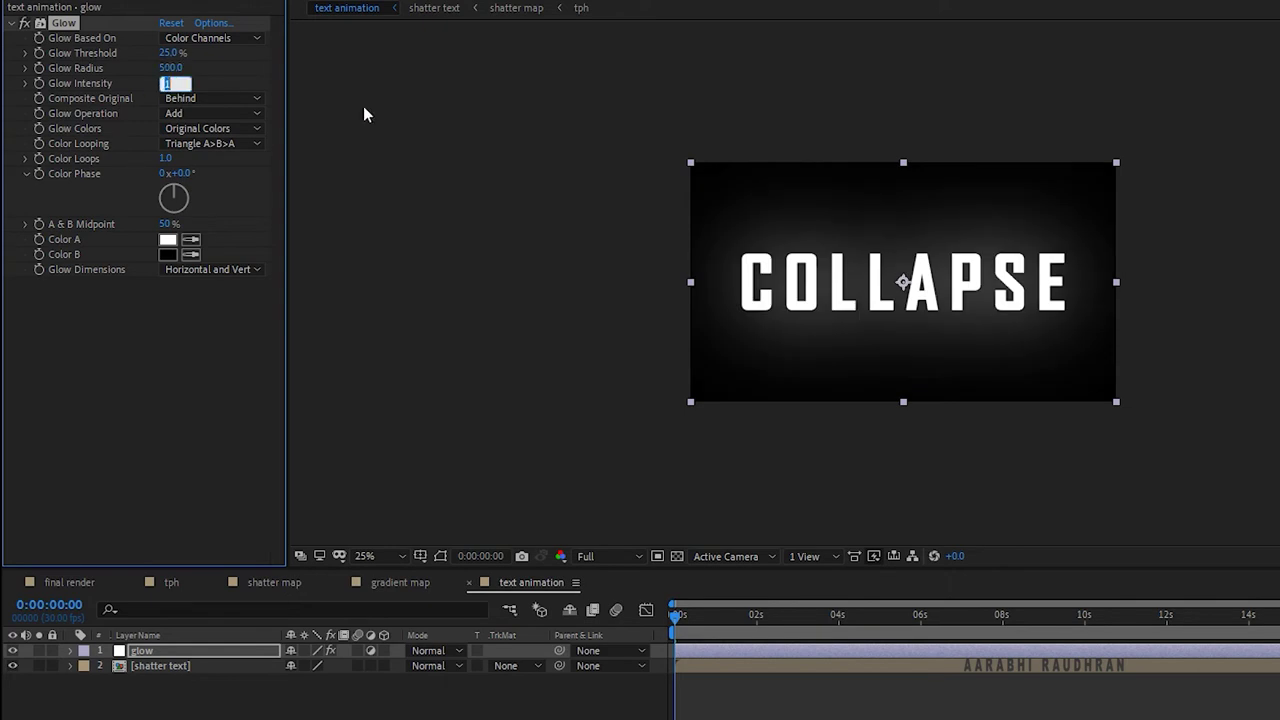
text(2)
key(Return)
Add another adjustment layer named 'cc'.
right_click(190, 643)
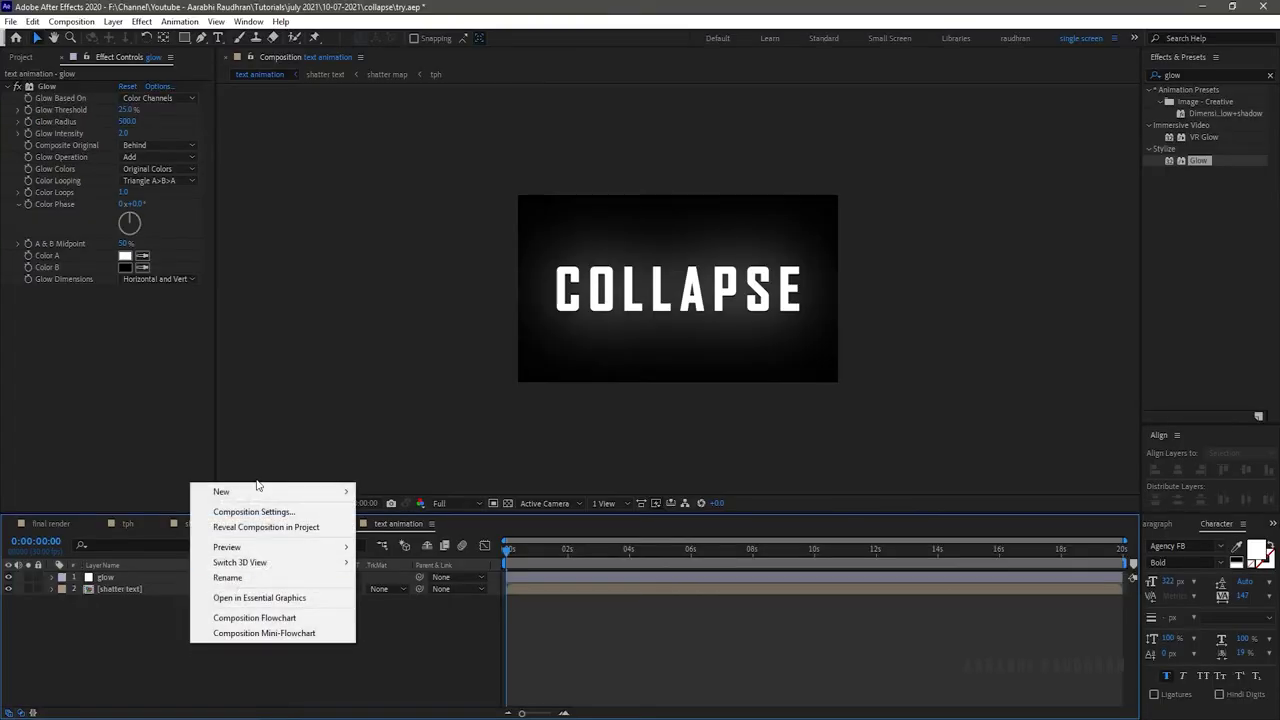
mouse_move(256, 490)
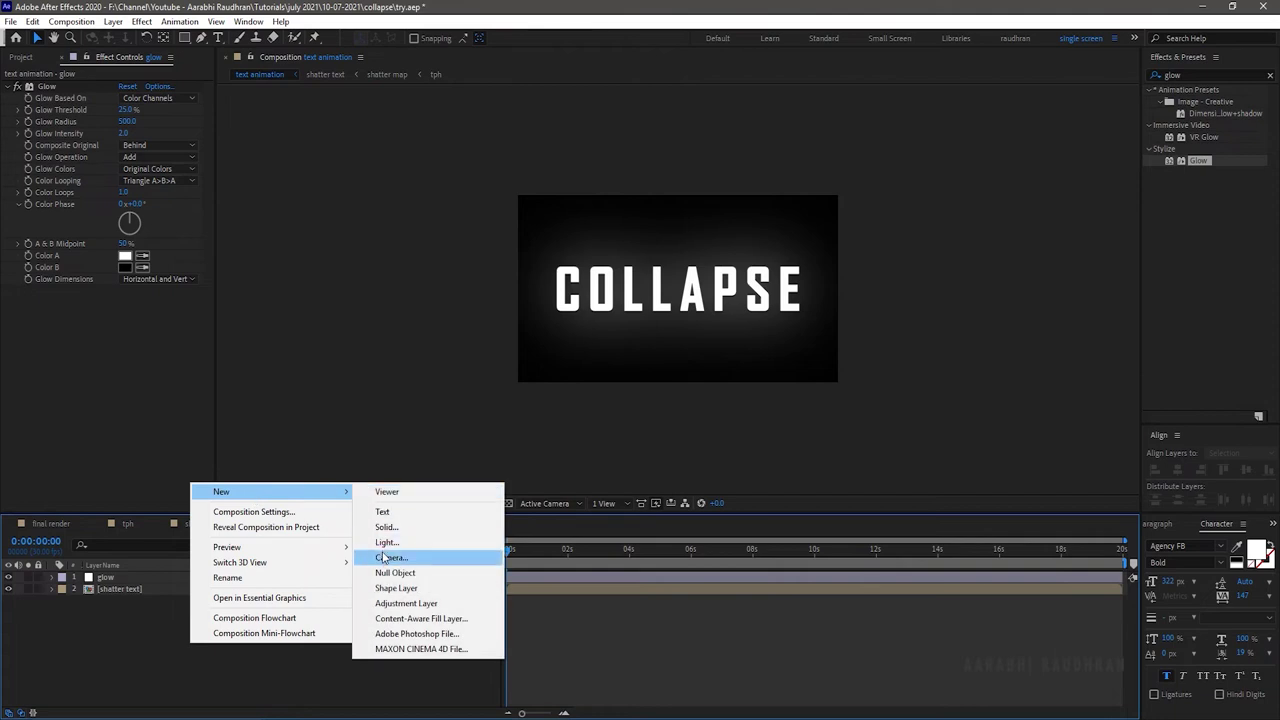
click(401, 605)
right_click(144, 576)
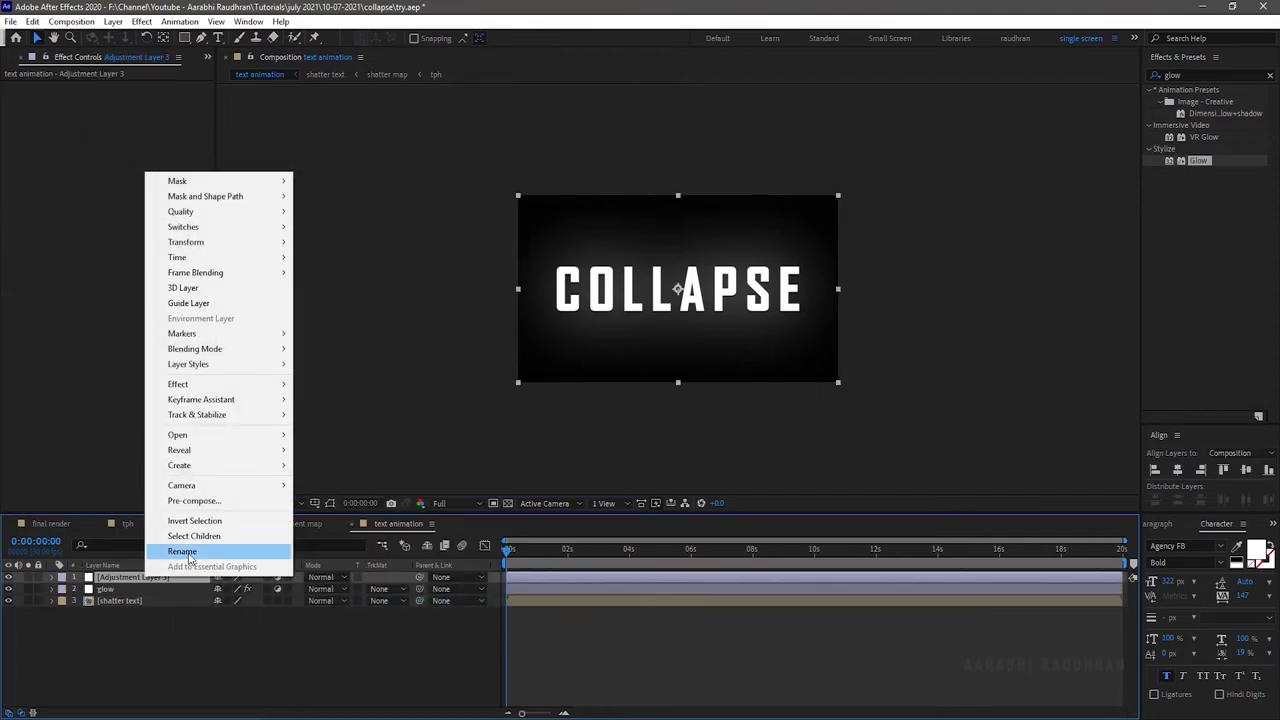
click(190, 552)
text(c)
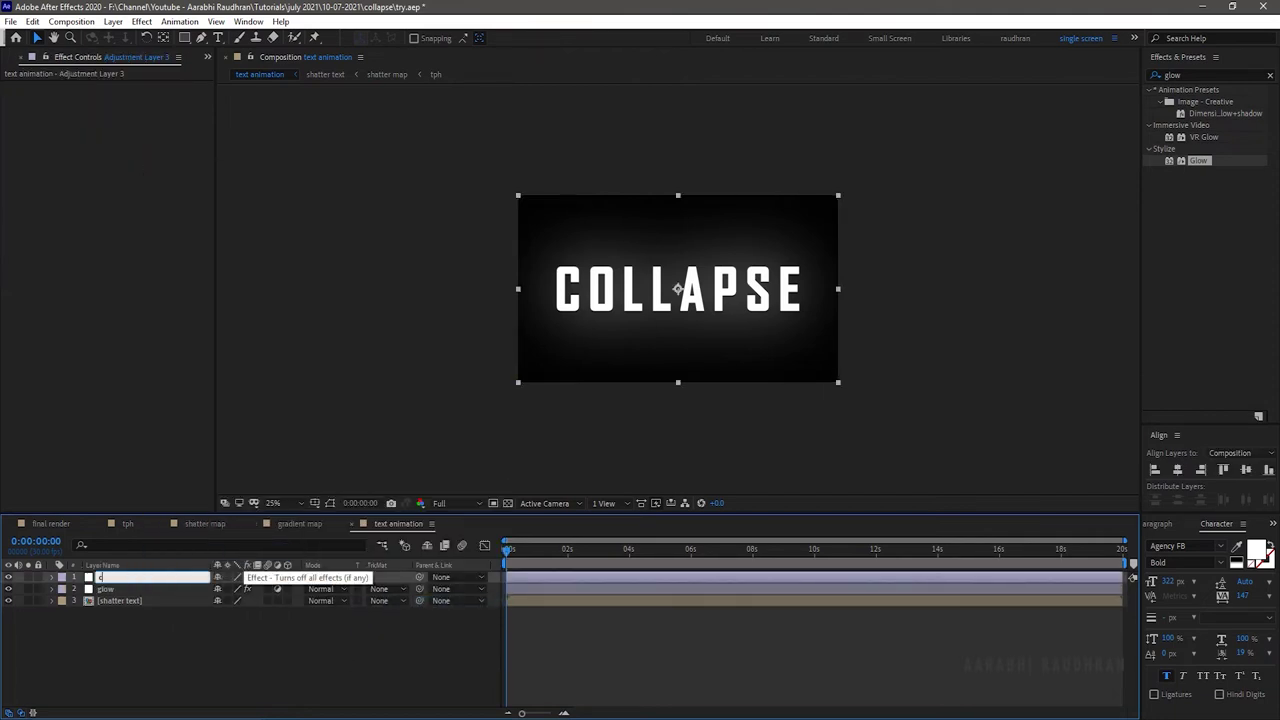
text(c)
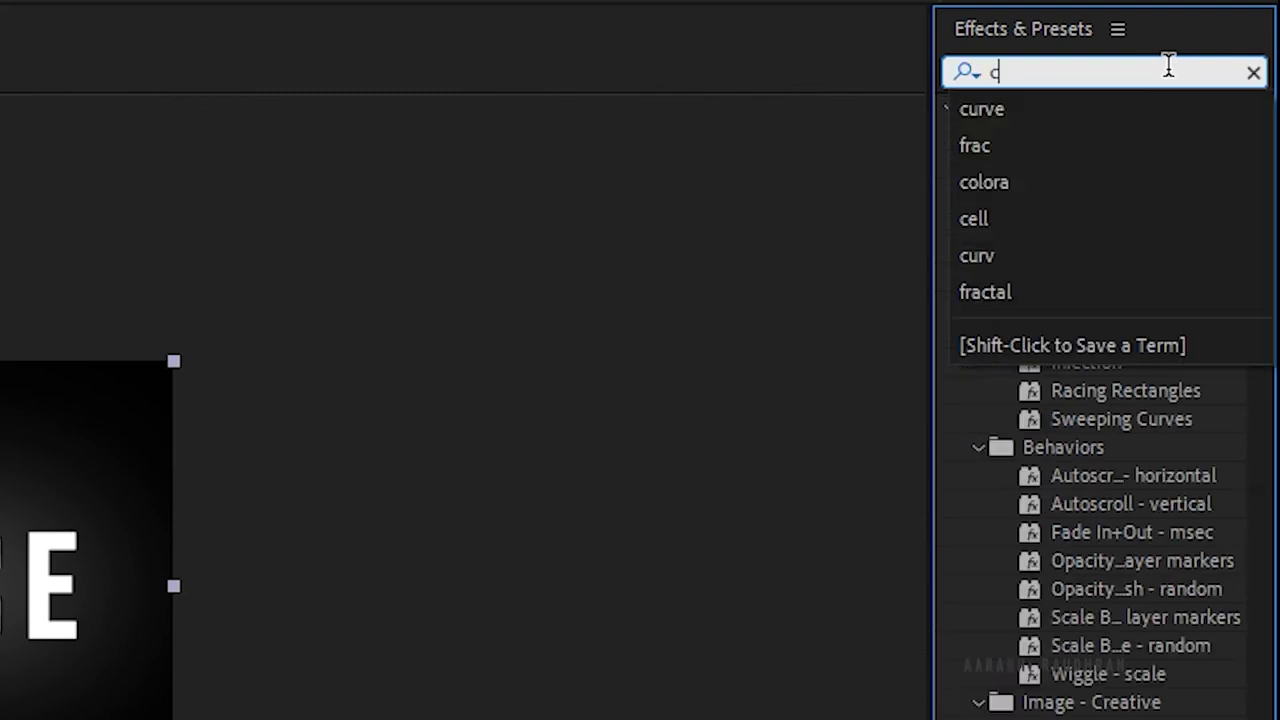
text(urv)
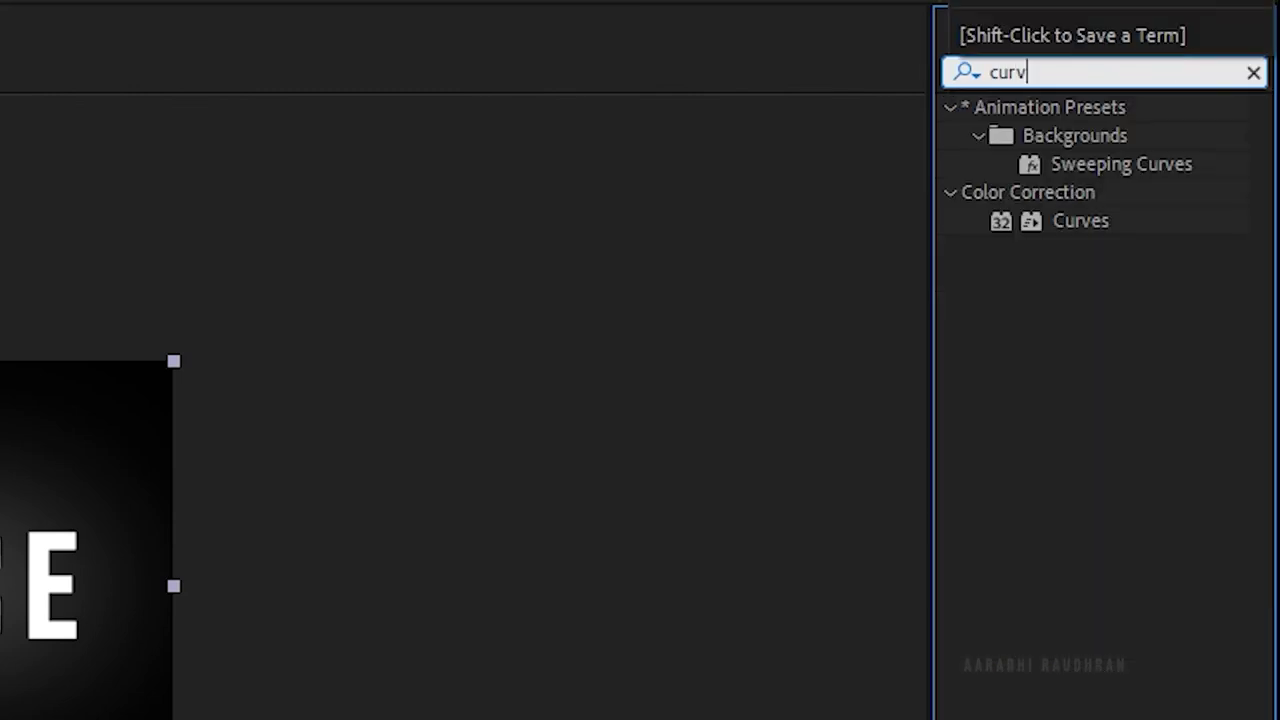
Apply Curves to cc, raising the Red curve and lowering Green and Blue.
double_click(1100, 221)
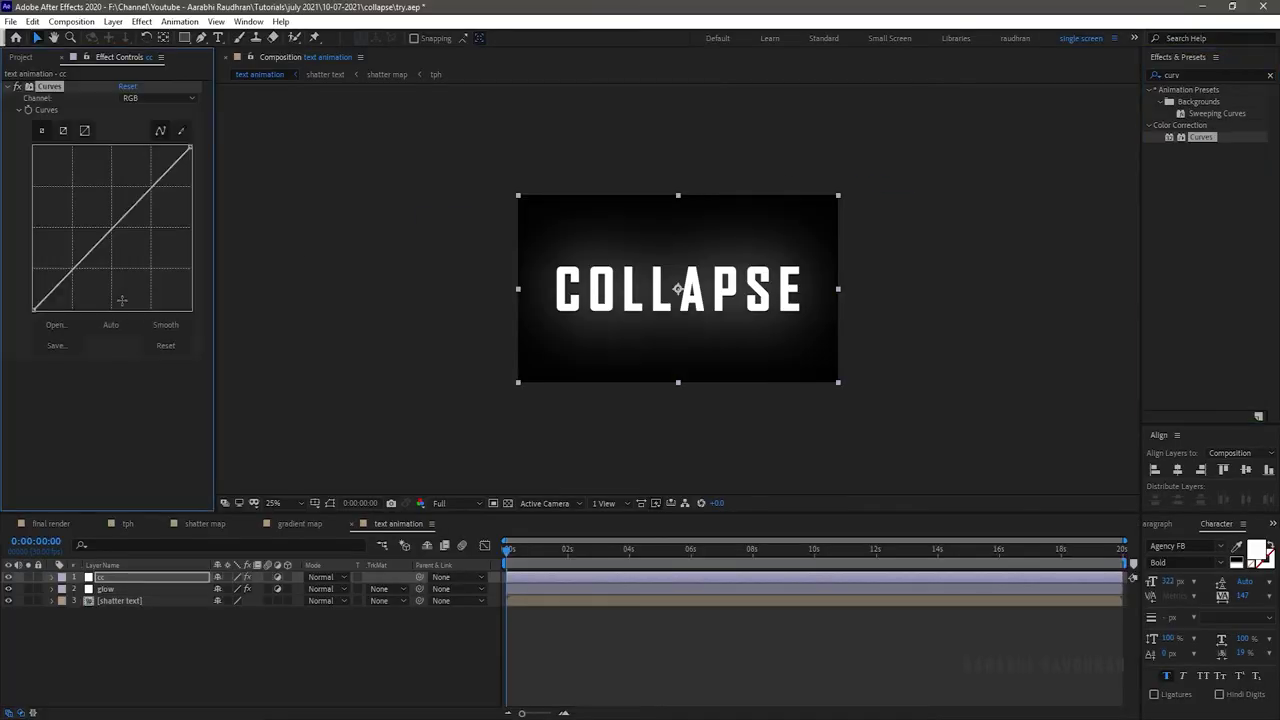
click(150, 128)
click(147, 143)
mouse_move(113, 231)
mouse_down()
mouse_move(88, 202)
mouse_move(147, 237)
mouse_up()
click(151, 98)
click(155, 140)
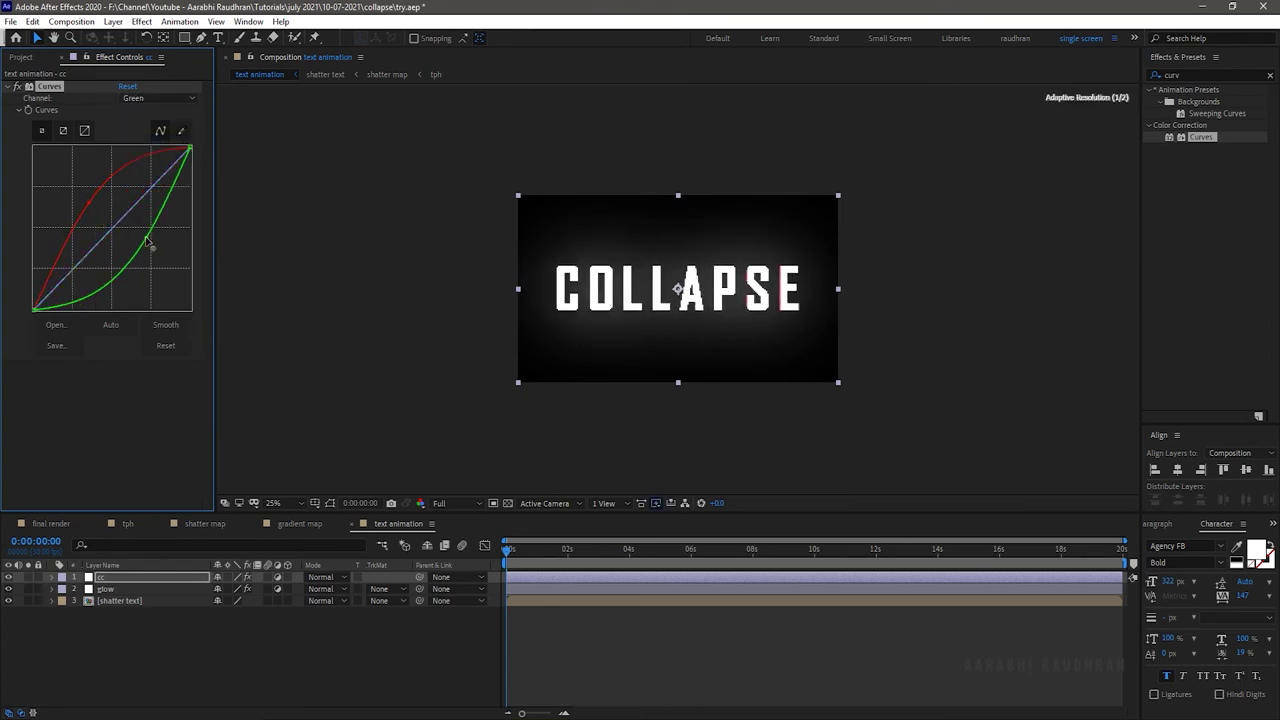
click(151, 98)
click(150, 154)
drag(152, 187, 152, 228)
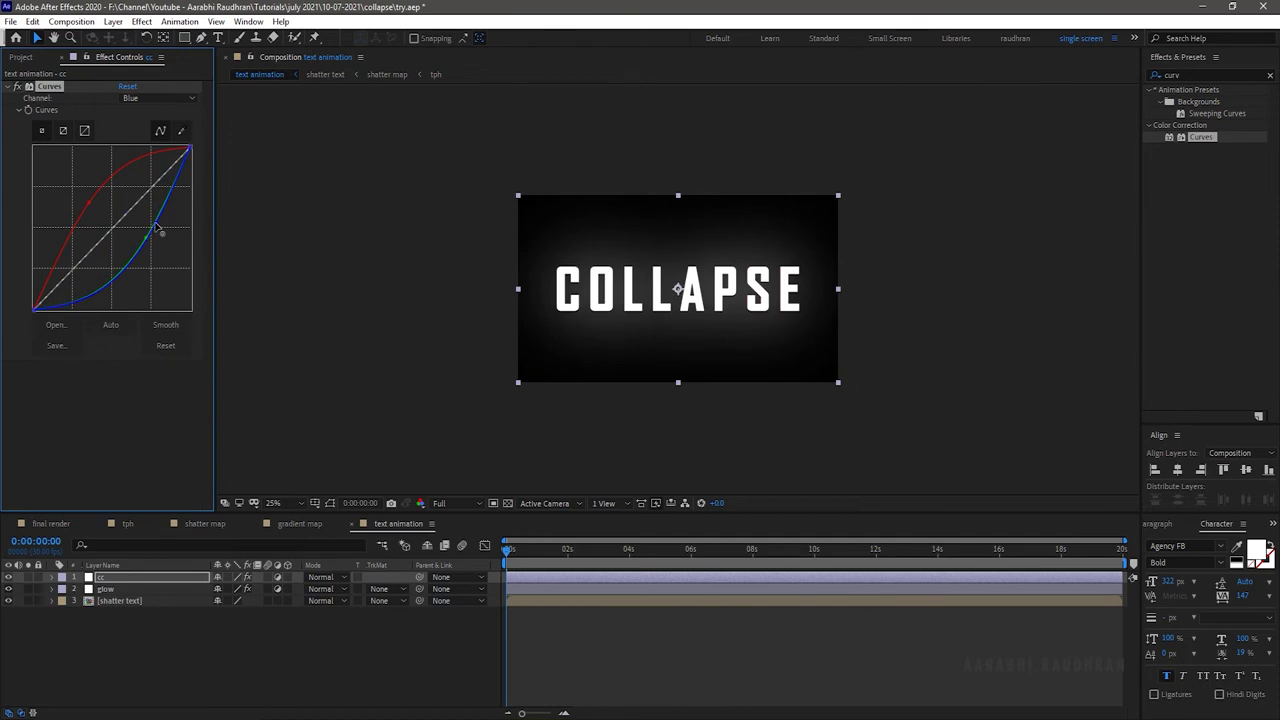
Add Tint below Curves on cc and map white to pure red.
click(1215, 74)
text(ti)
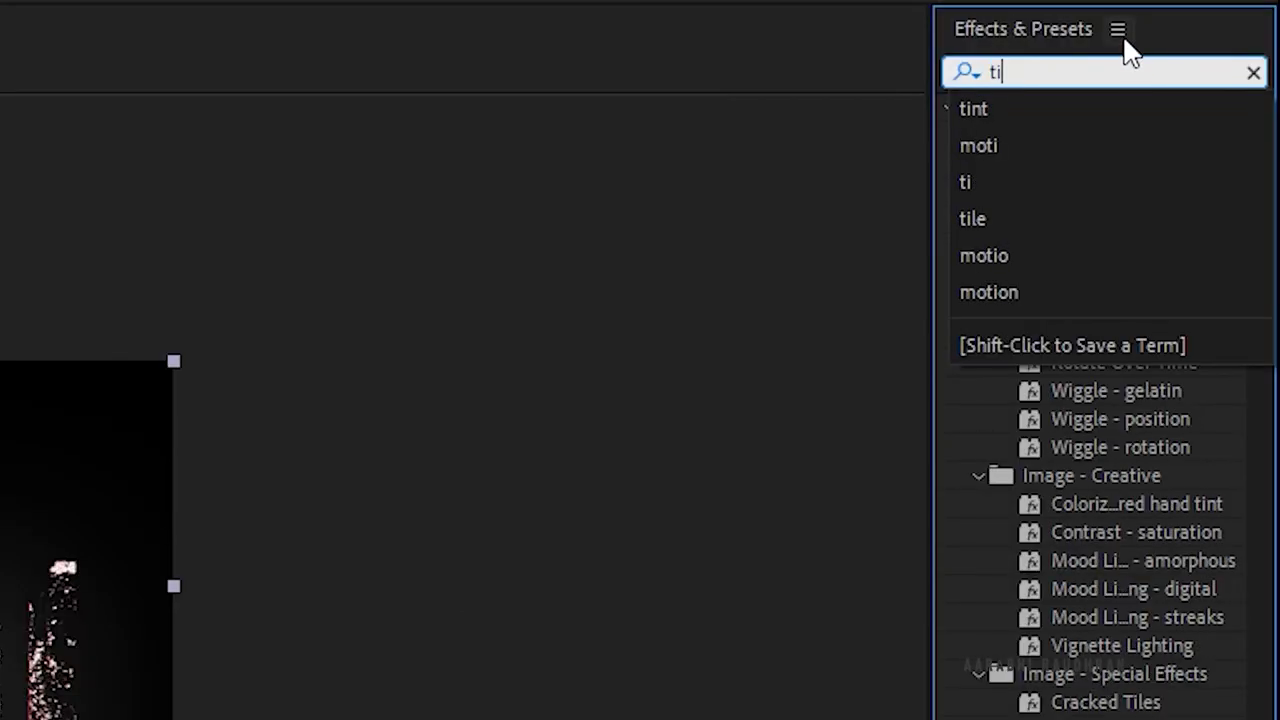
text(nt)
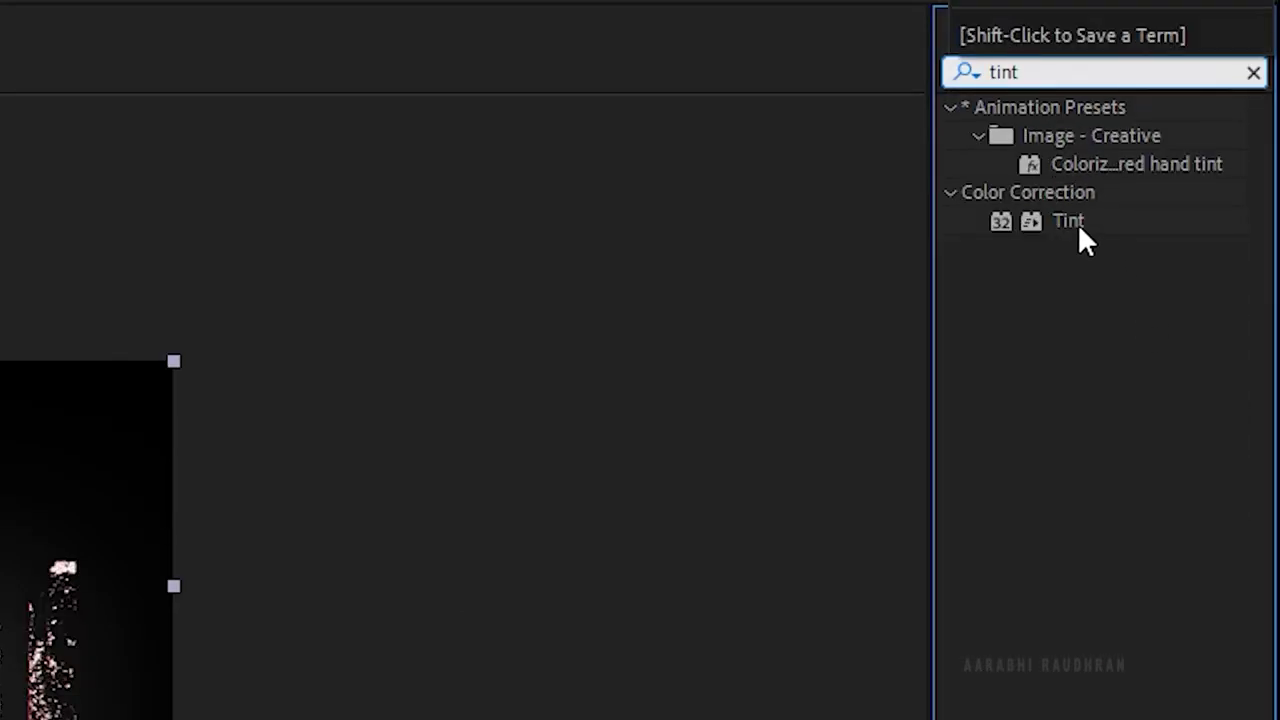
drag(1080, 230, 1060, 160)
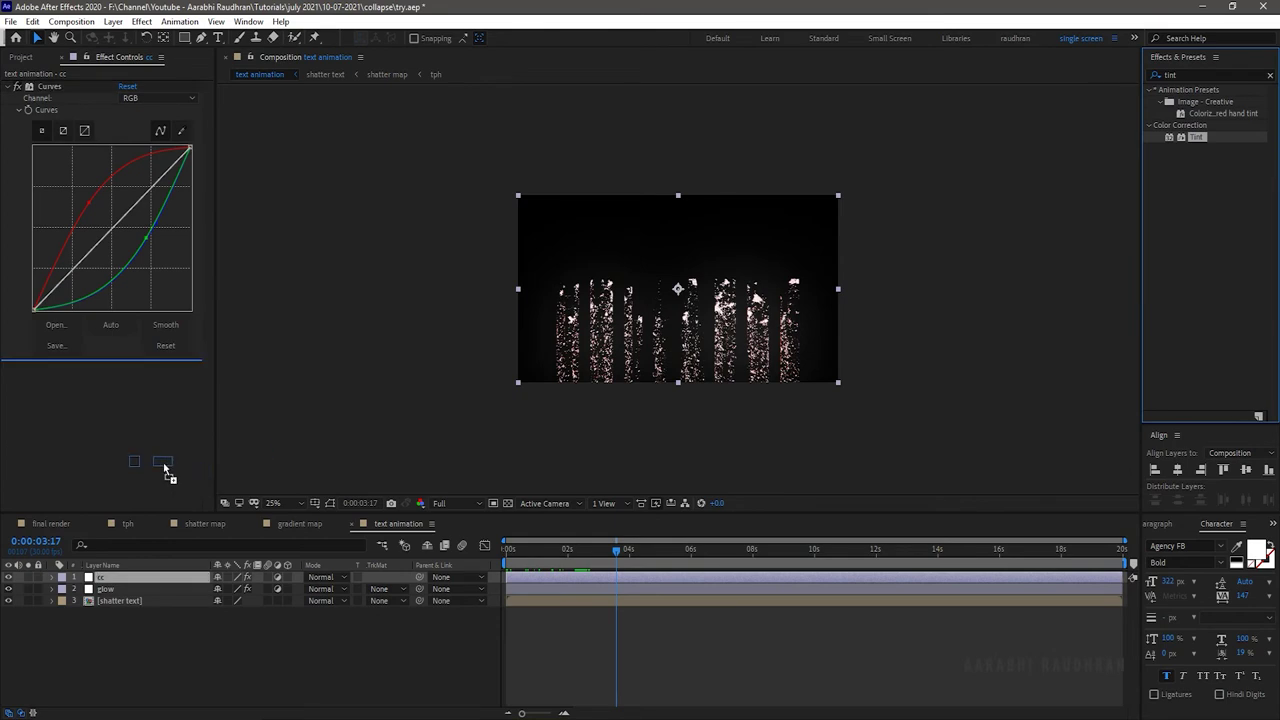
drag(213, 468, 176, 457)
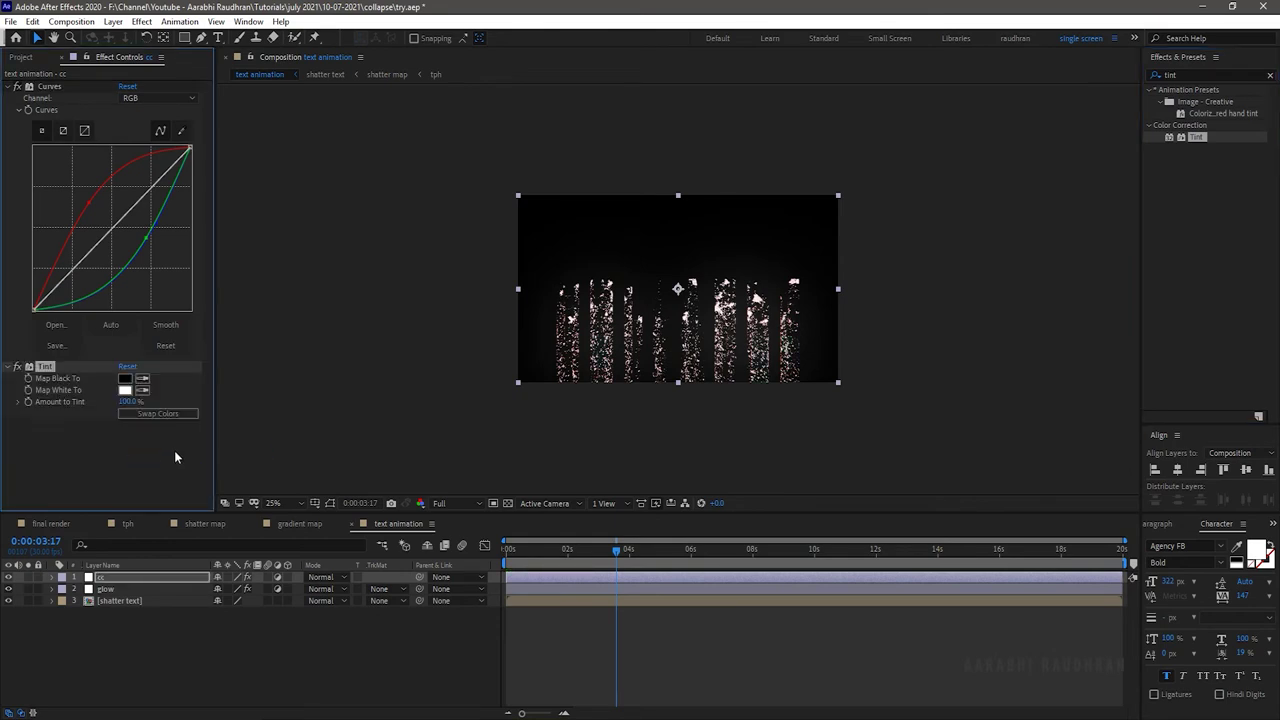
click(124, 389)
click(1034, 134)
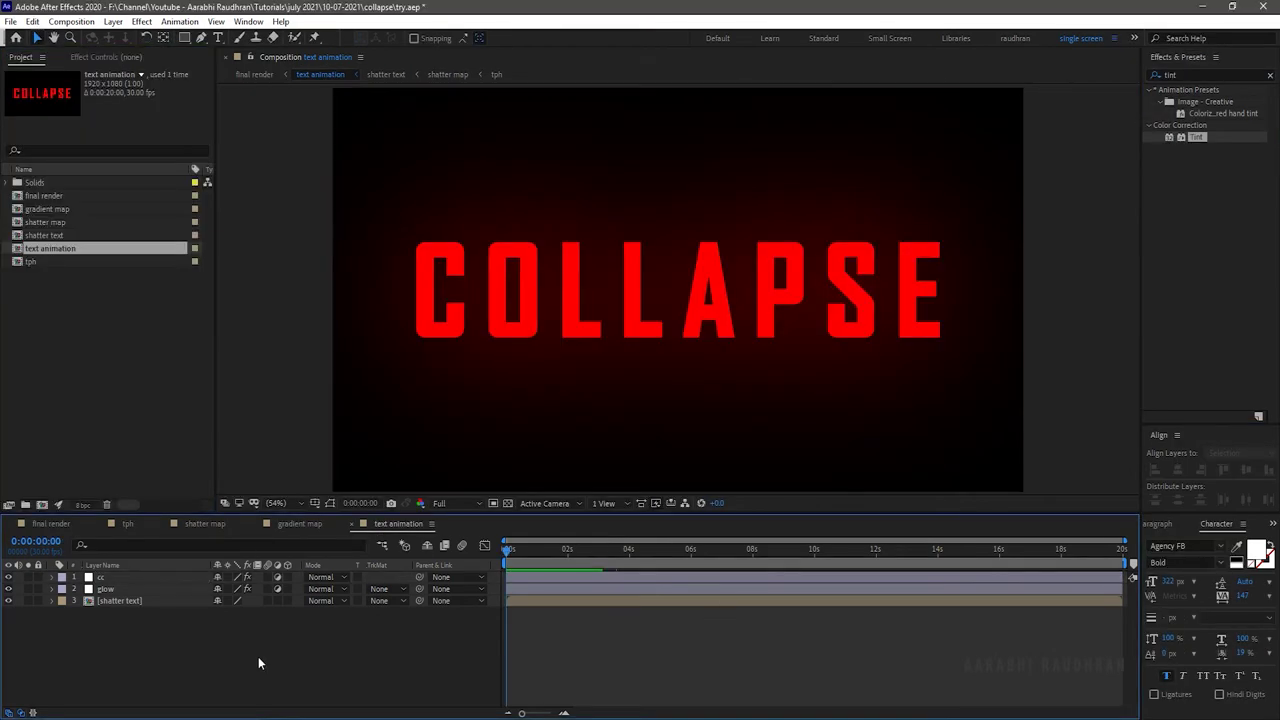
Add a new black solid layer over the COLLAPSE text.
right_click(258, 656)
mouse_move(380, 506)
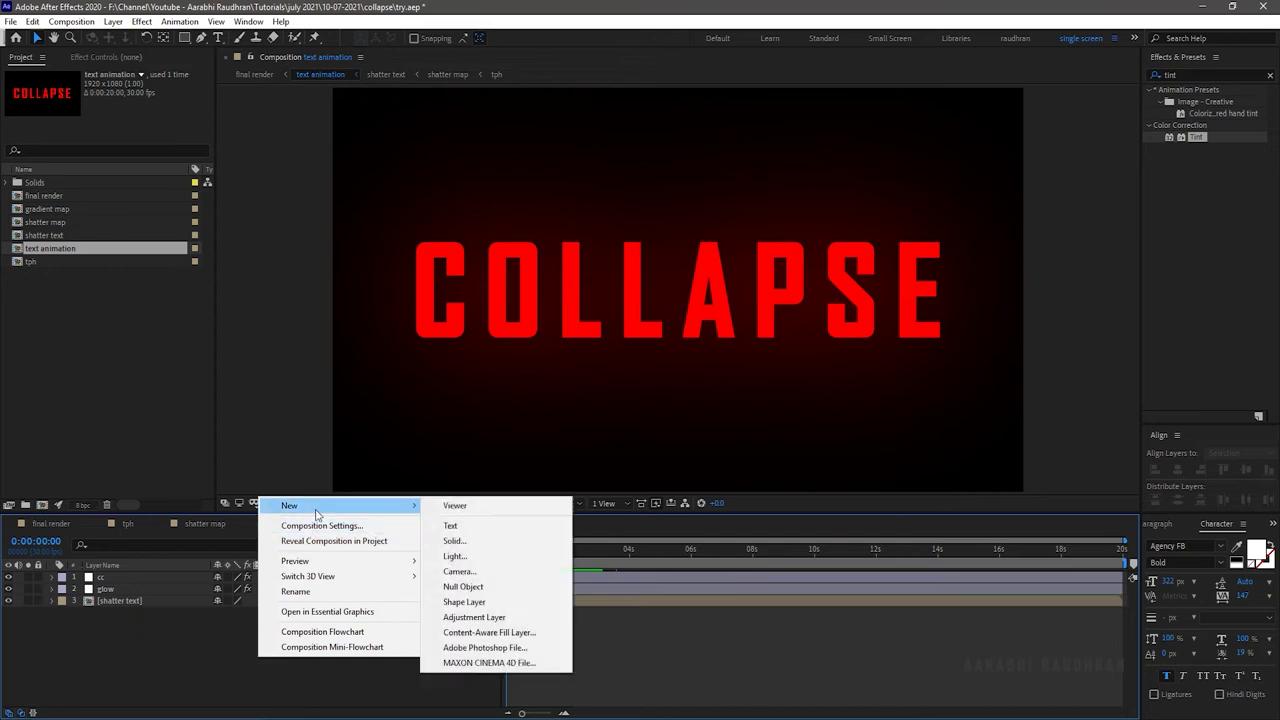
click(472, 541)
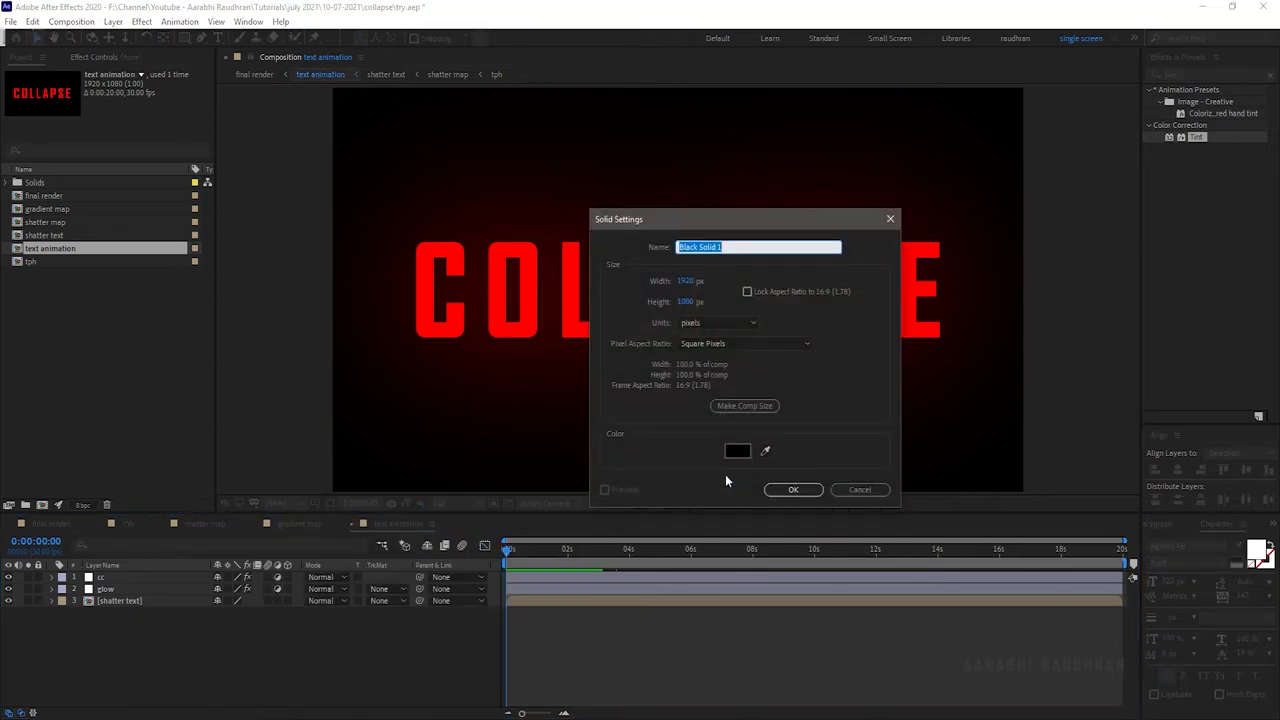
click(813, 494)
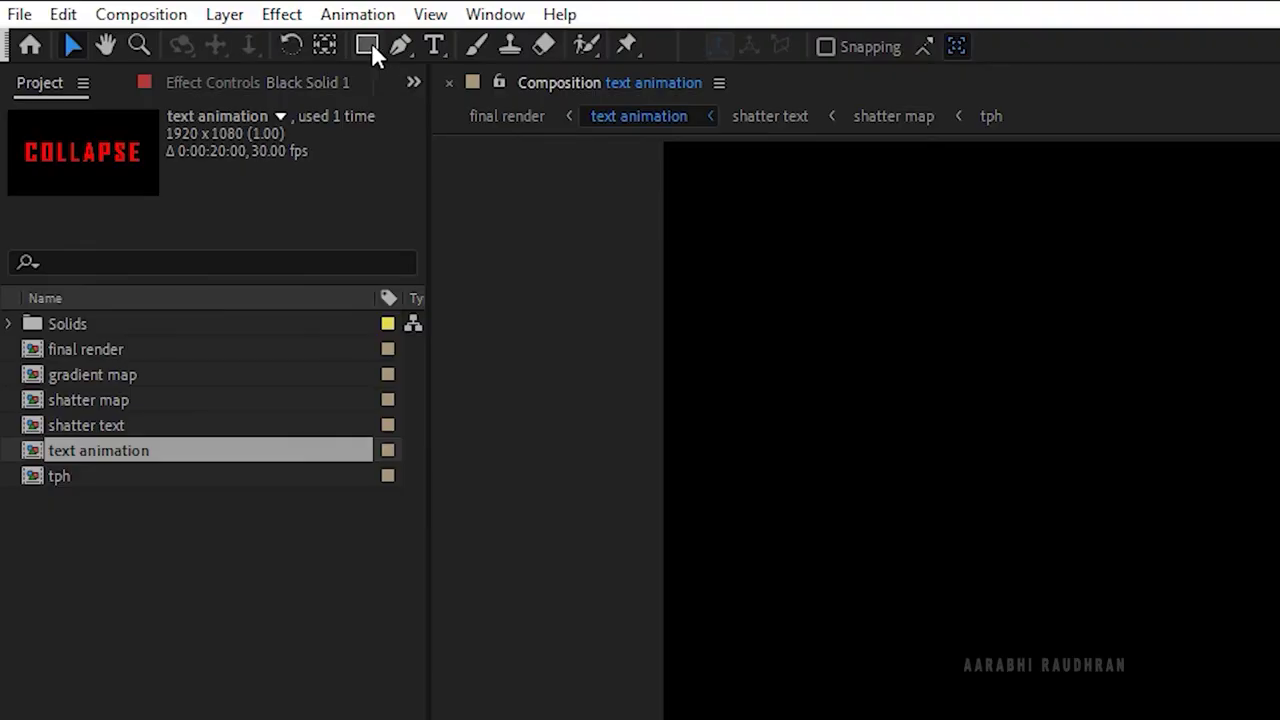
Vignette the solid with an inverted full-frame ellipse mask feathered to about 423, then open final render.
click(368, 44)
click(422, 102)
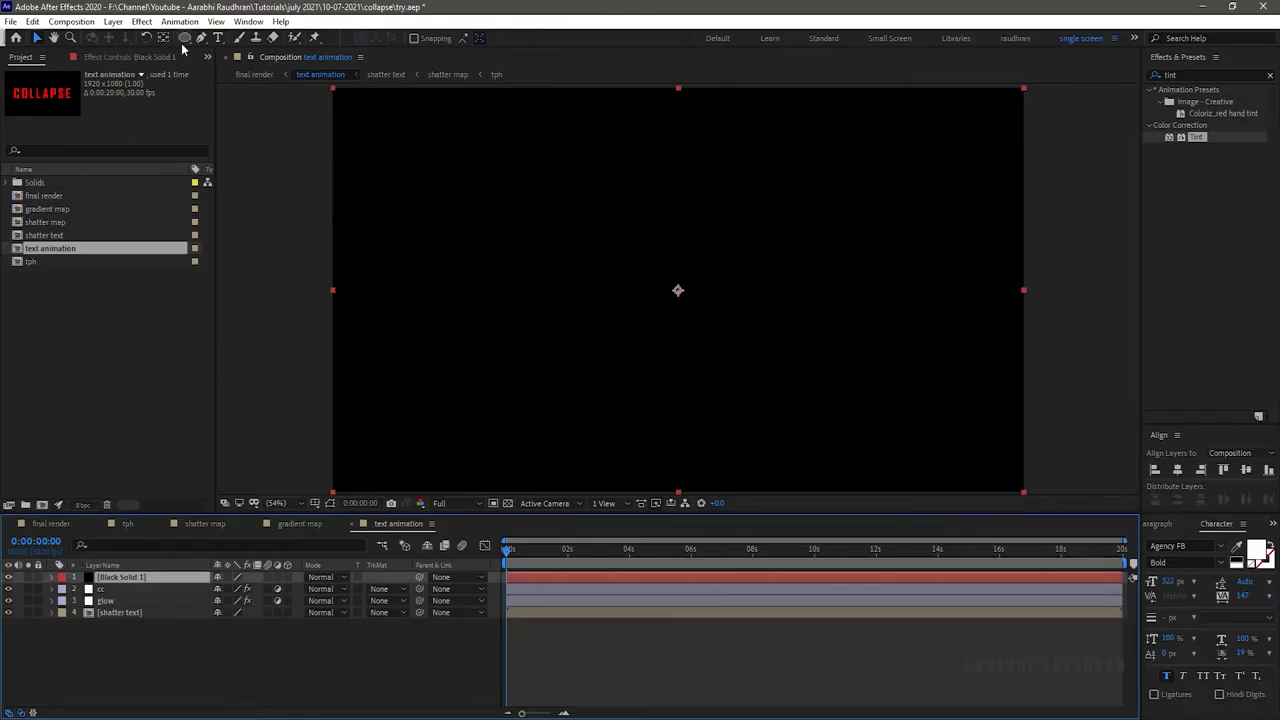
double_click(185, 38)
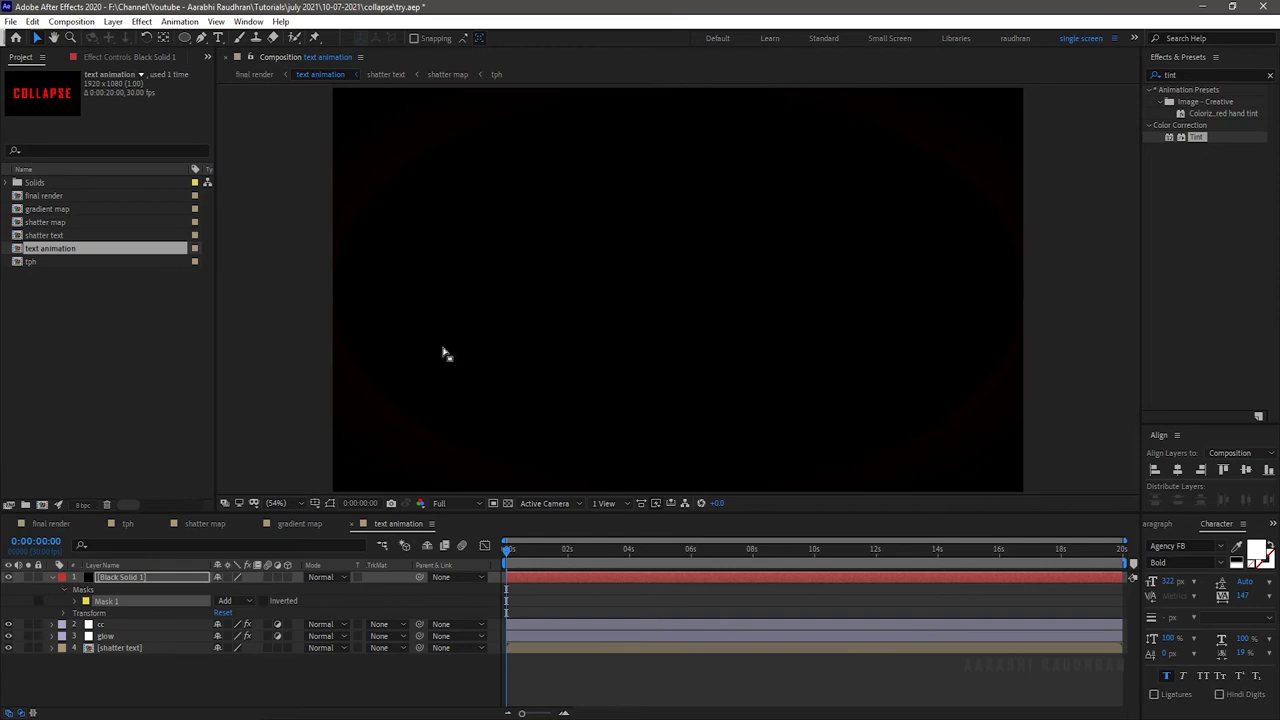
click(264, 601)
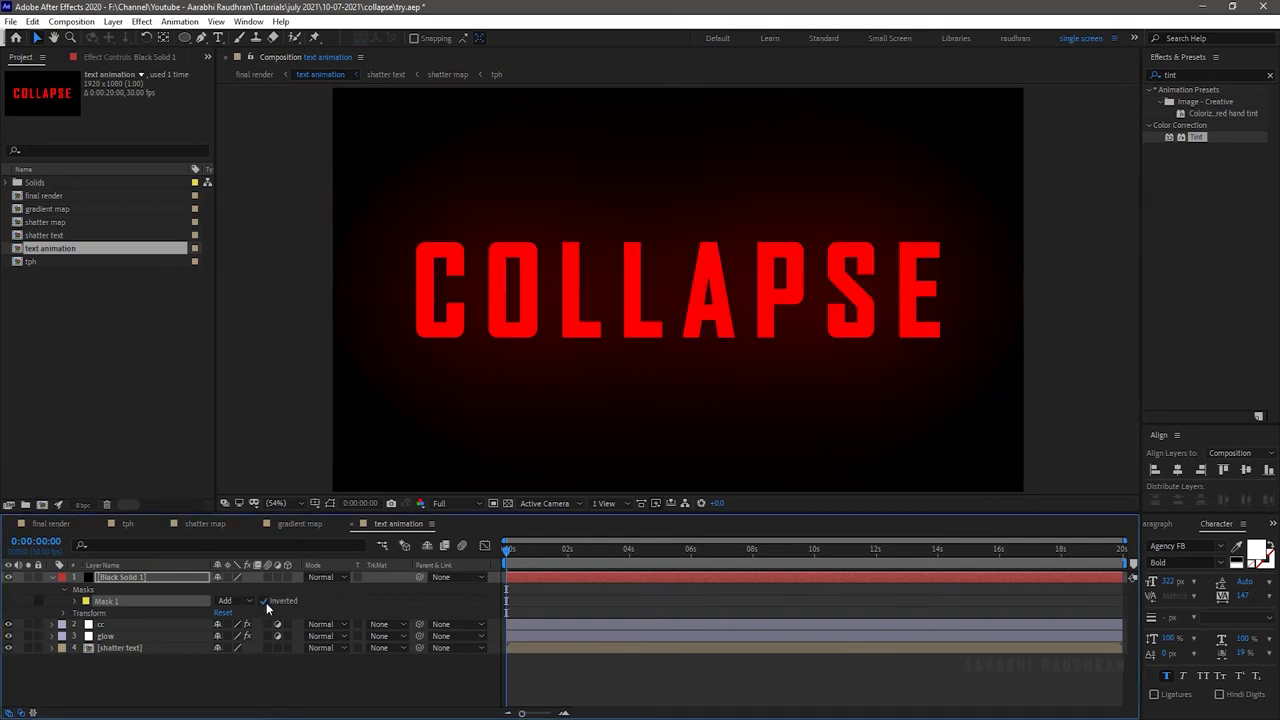
key(f)
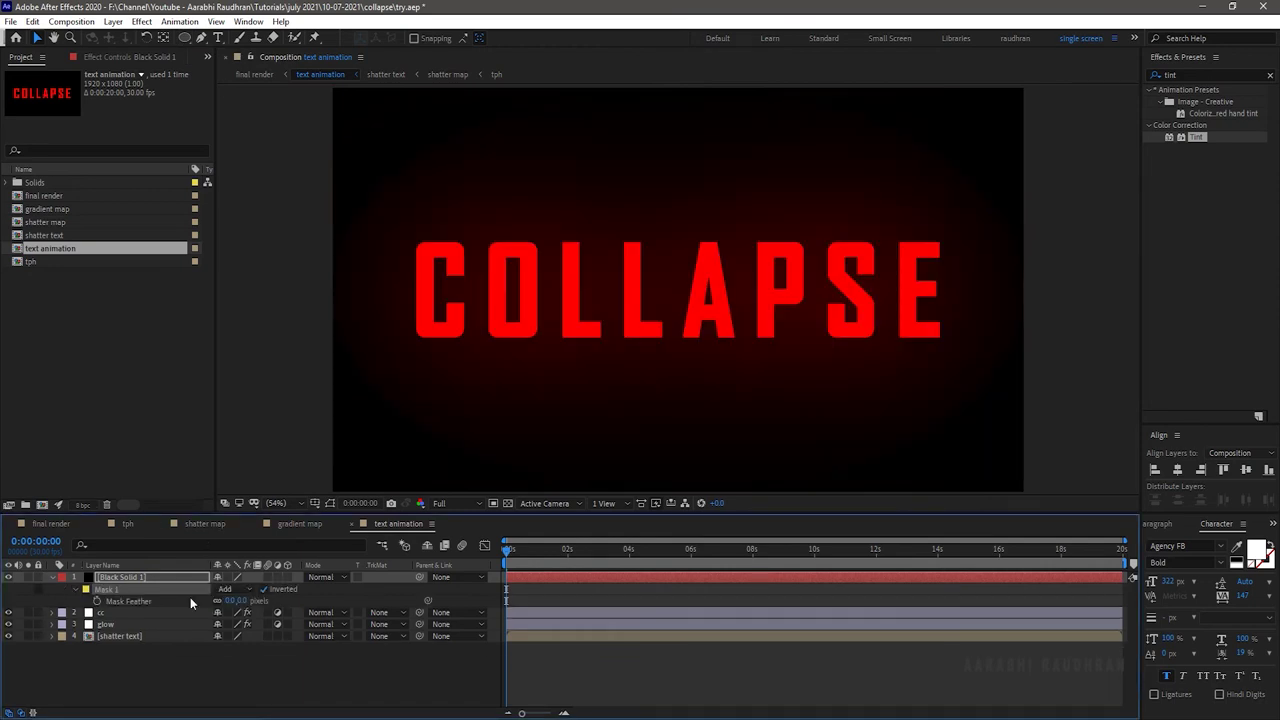
drag(229, 600, 494, 595)
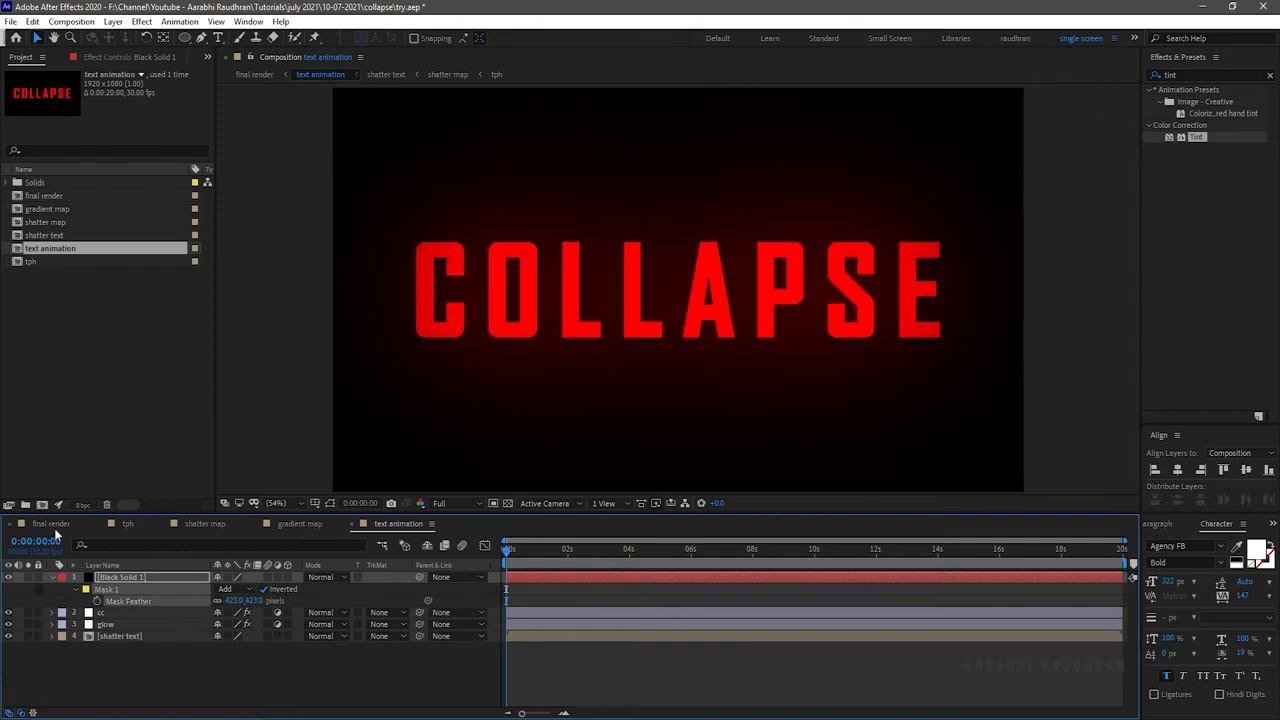
click(52, 523)
Place text animation into final render and set its Scale to 1000% at the start.
click(22, 57)
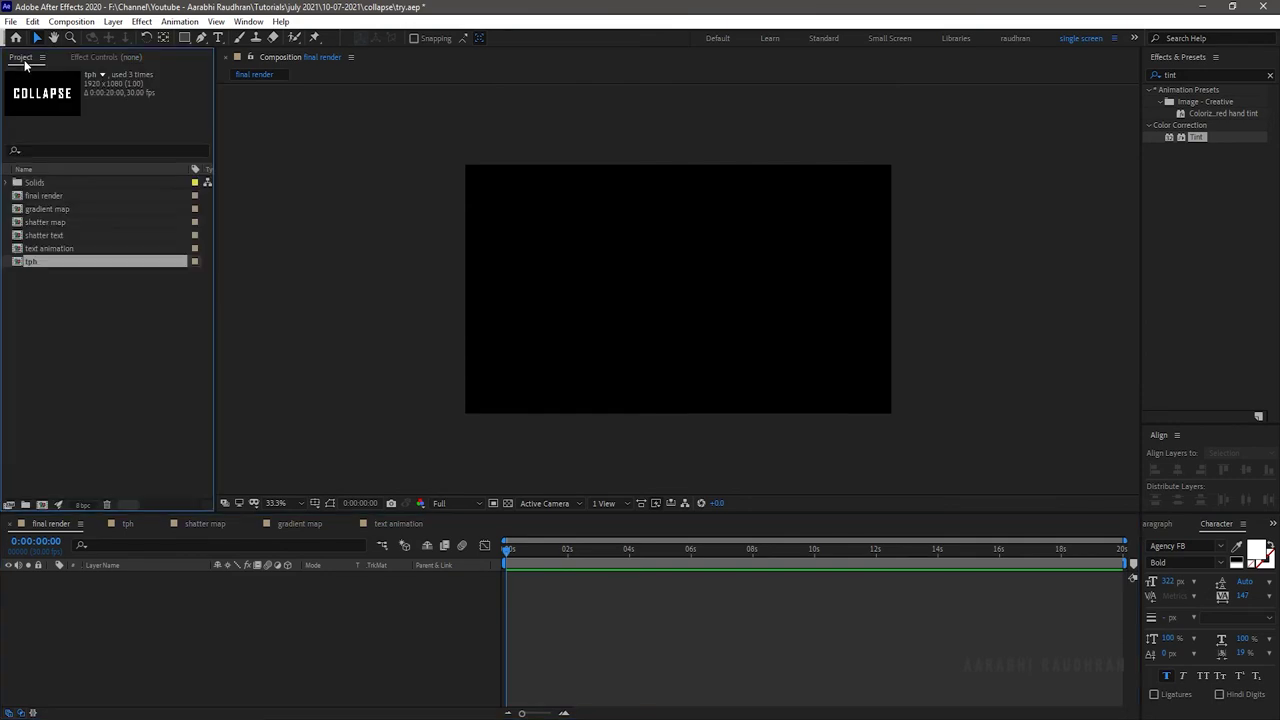
click(80, 335)
drag(57, 250, 151, 620)
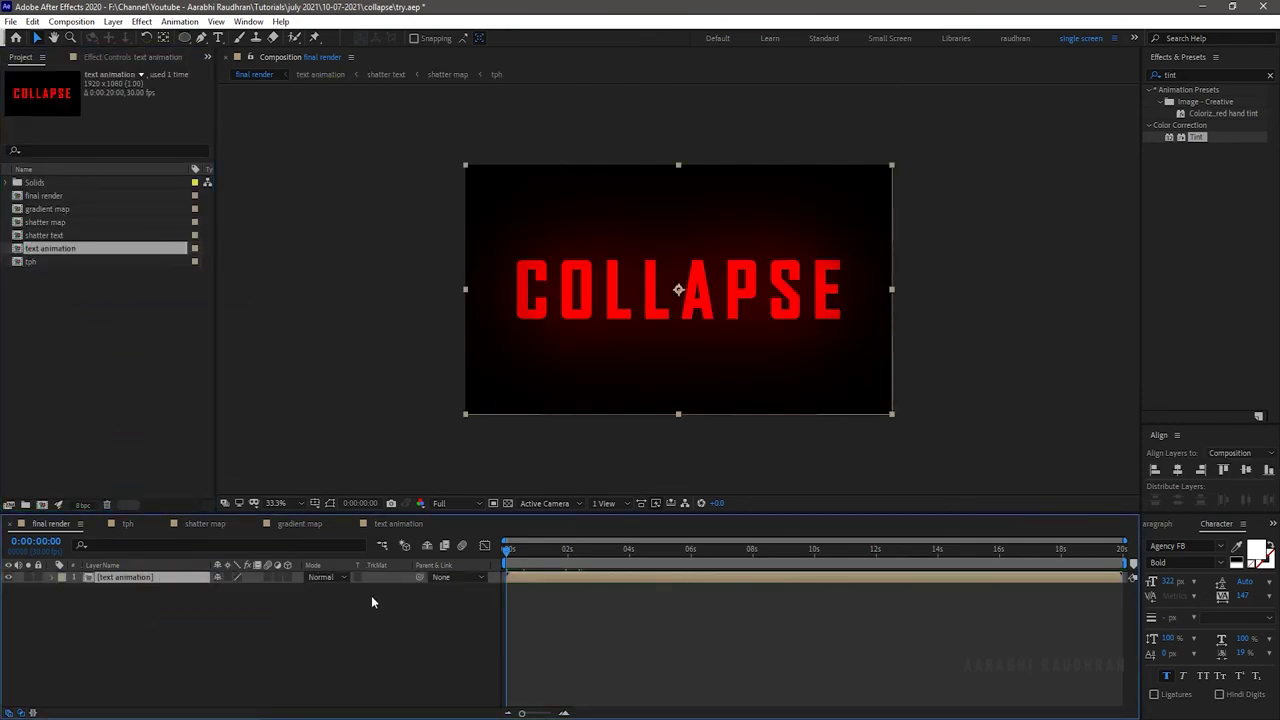
key(s)
text(1000)
key(Return)
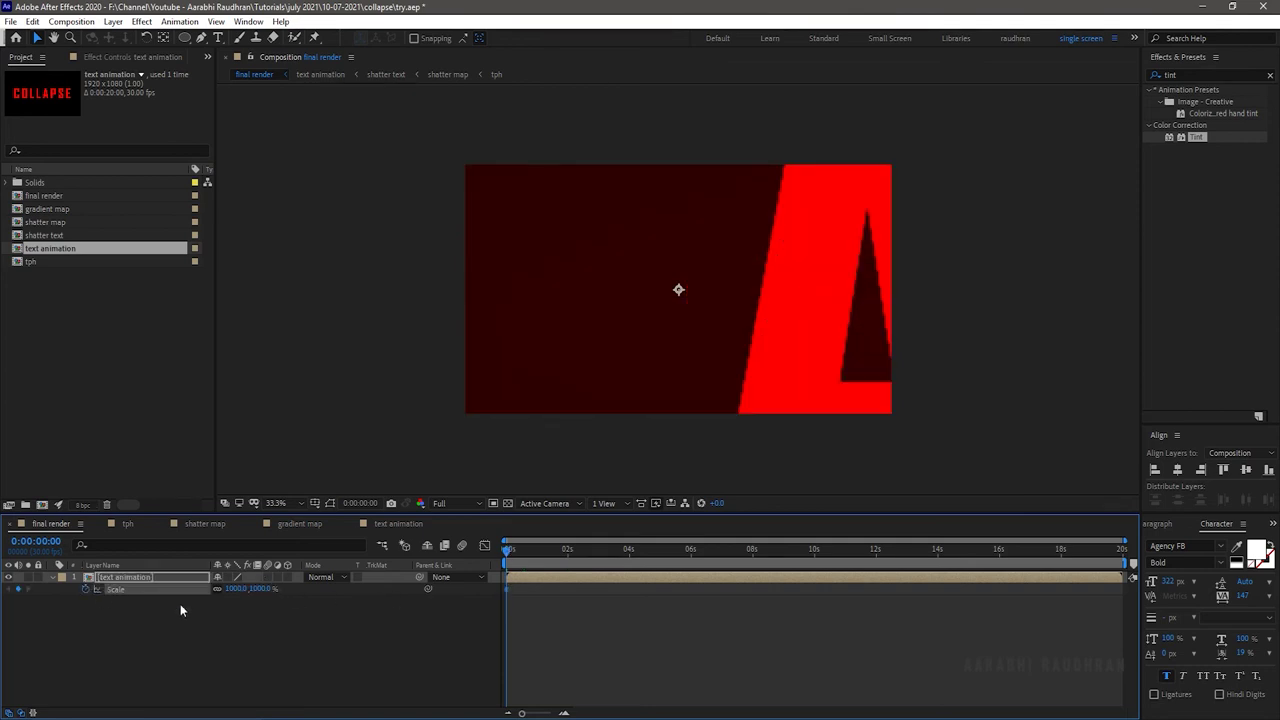
Keyframe Scale down to 100% at around one second.
drag(518, 549, 512, 556)
click(236, 588)
text(10)
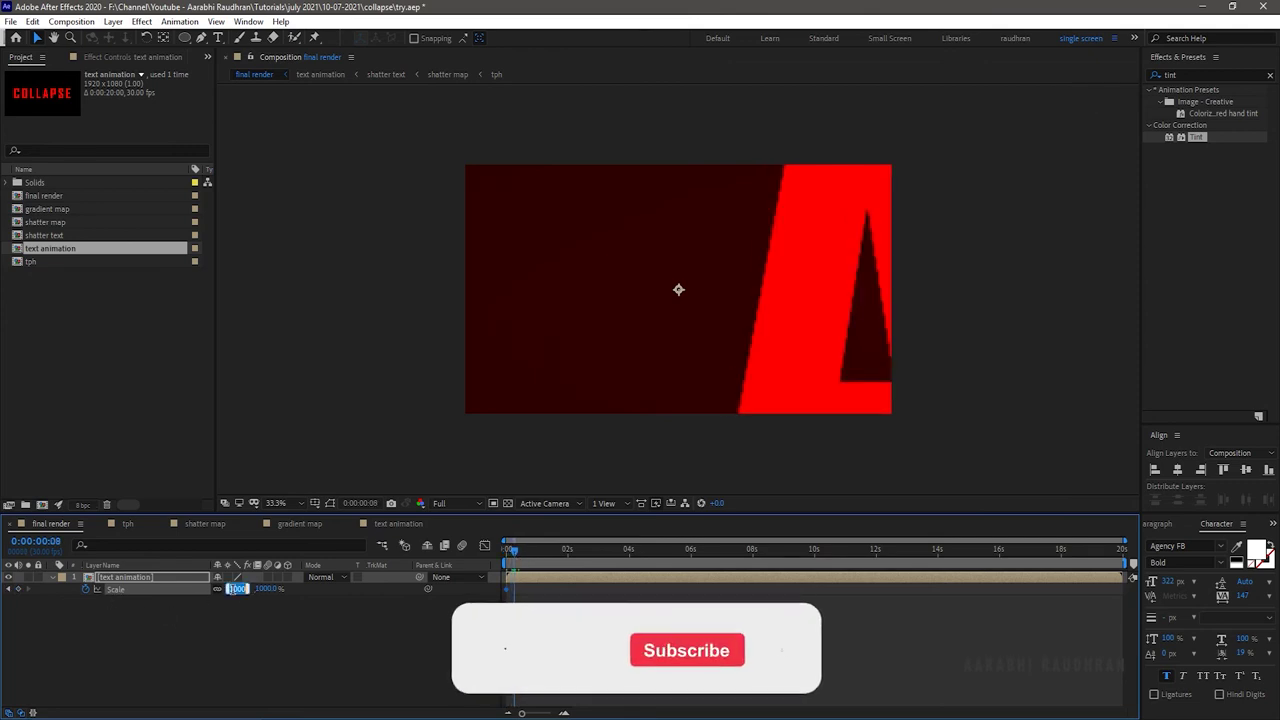
text(0)
key(Return)
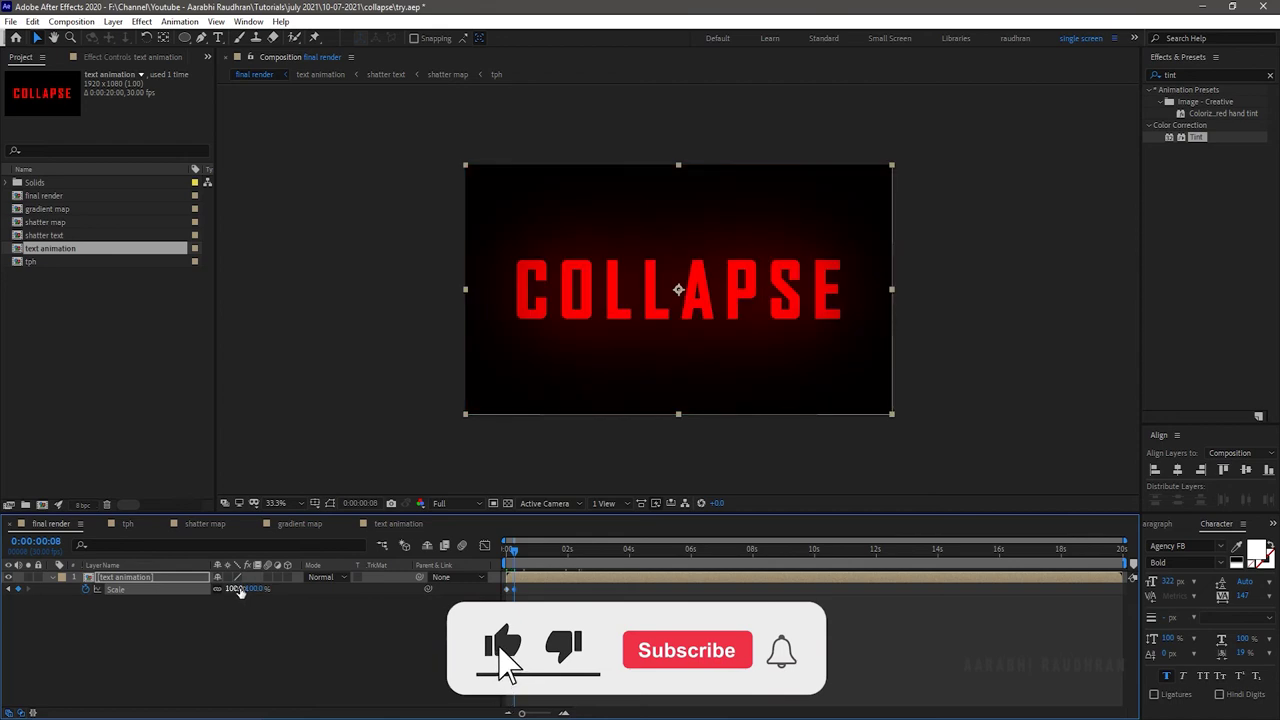
drag(512, 549, 541, 557)
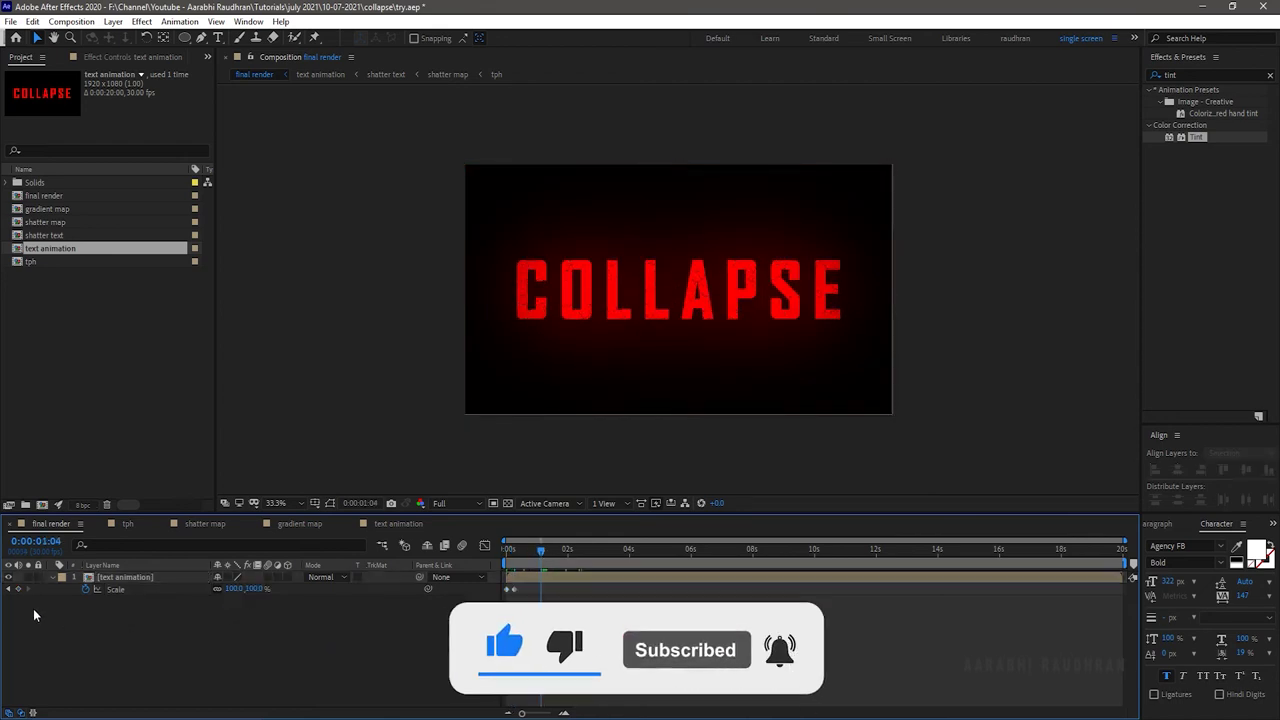
click(18, 590)
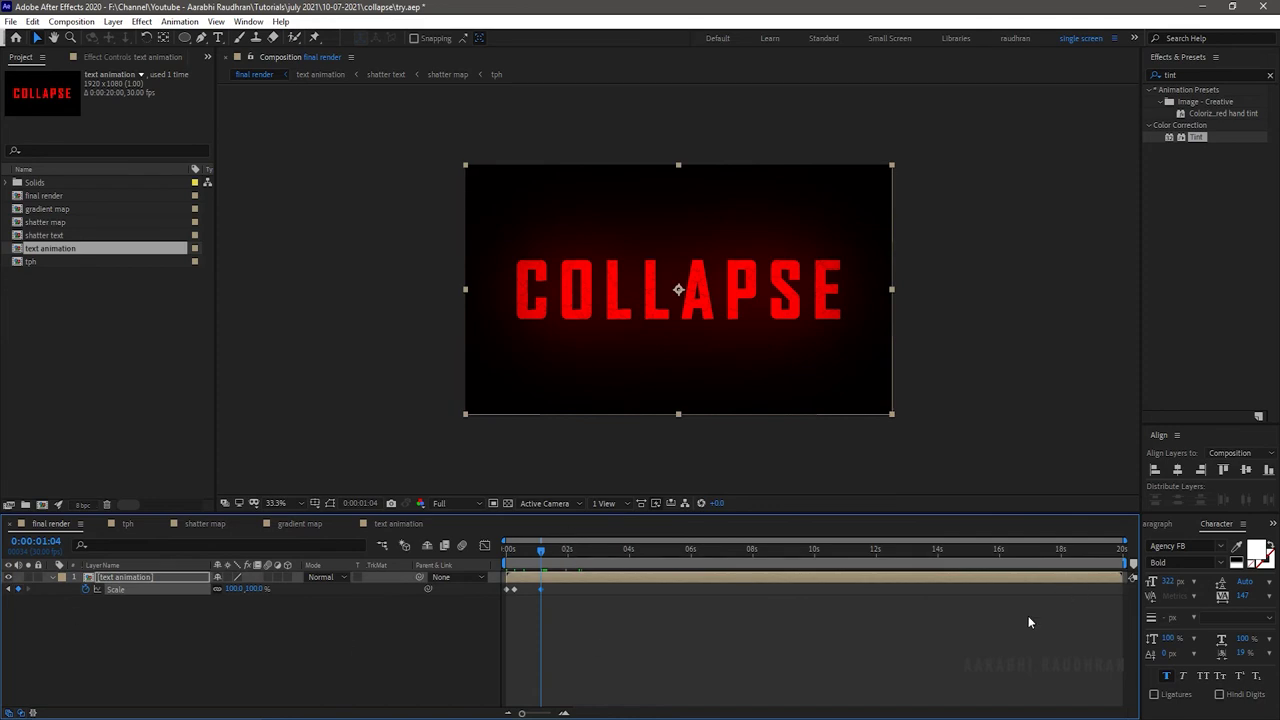
Set Scale to 120% at 10 seconds, easy-ease the early keyframes, and preview.
click(814, 549)
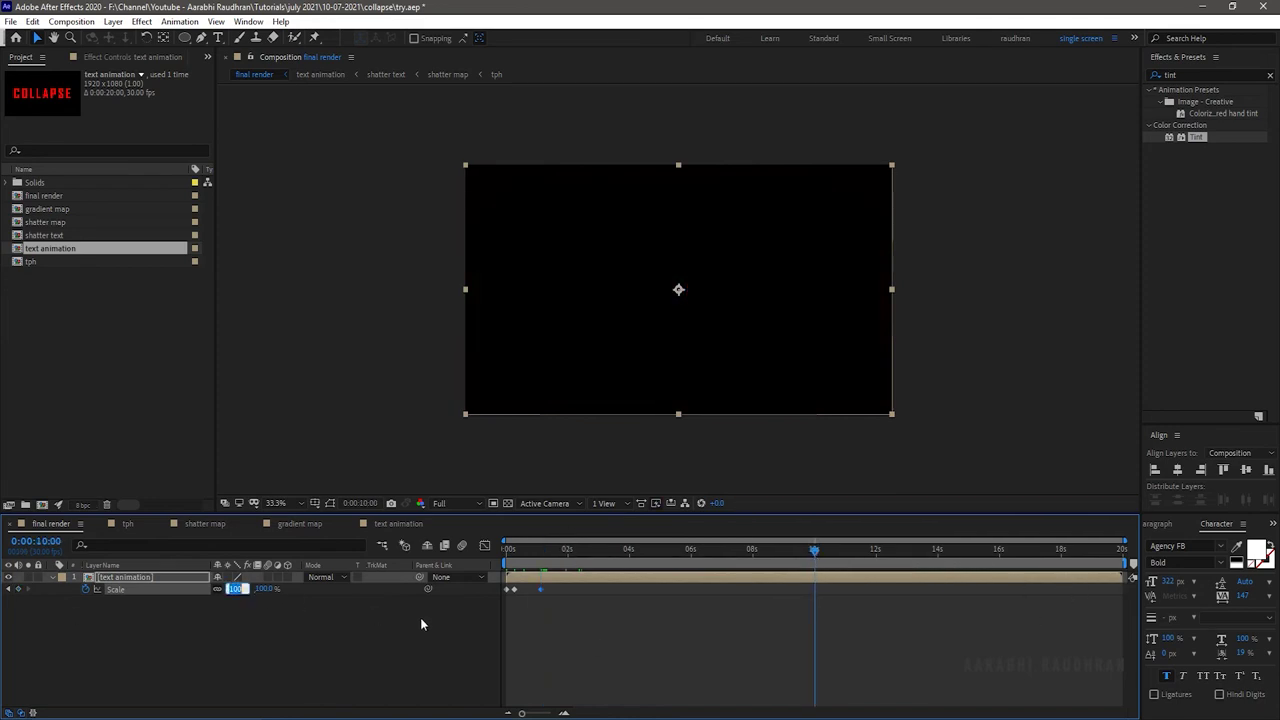
text(120)
key(Return)
drag(854, 634, 500, 588)
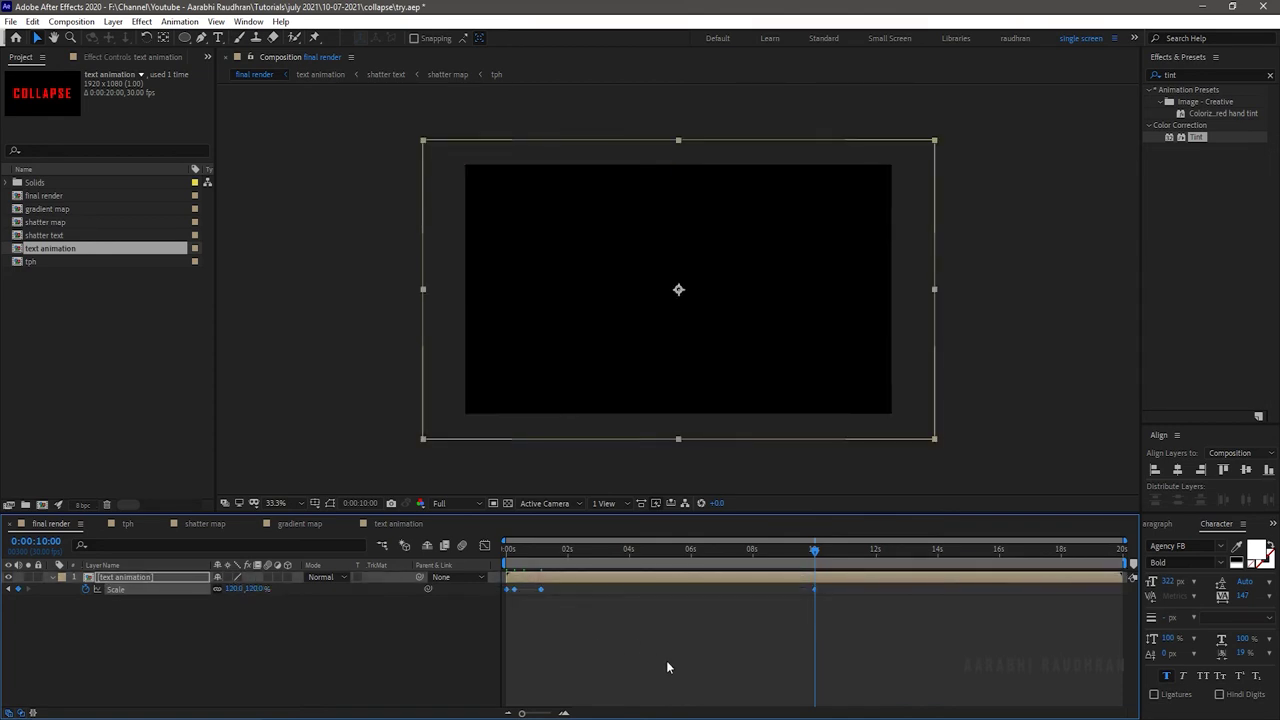
key(F9)
key(space)
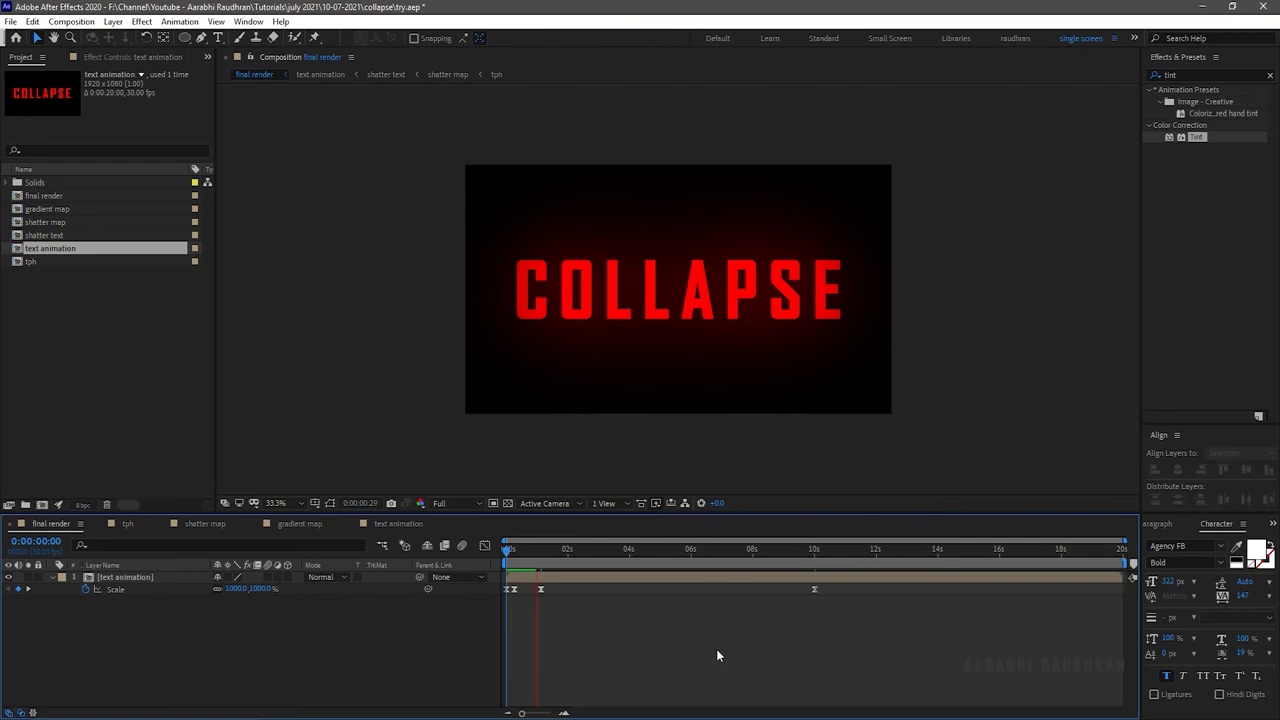